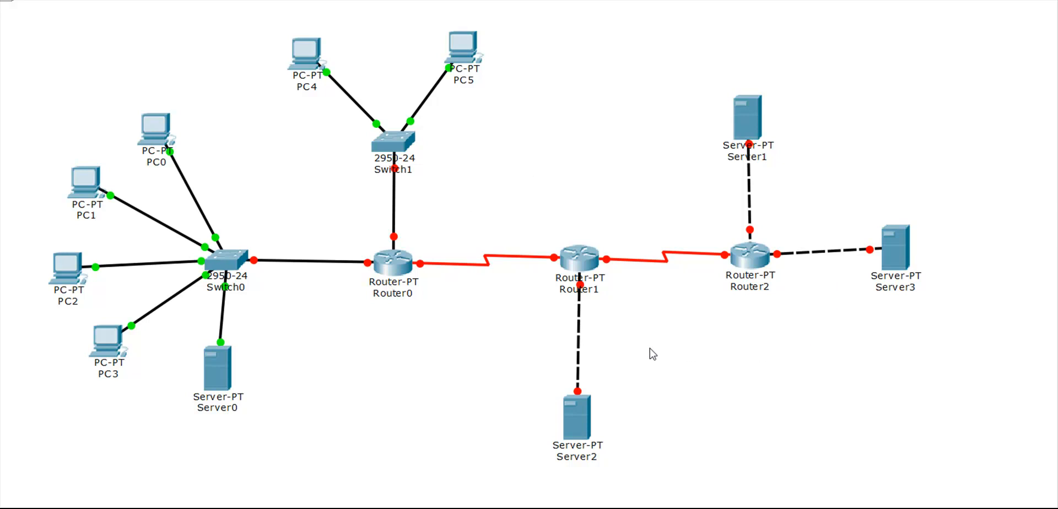
Step: Rename Server0, the server attached to Switch0, as DHCP
left_click(225, 409)
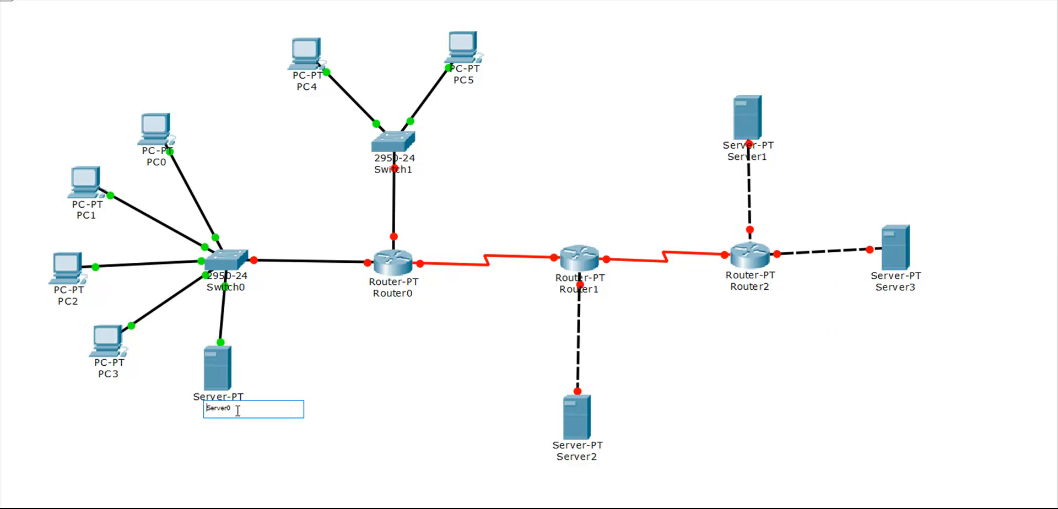
key("Delete")
key("Delete")
key("Delete")
key("Delete")
key("Delete")
key("Delete")
key("Delete")
type("DHCP")
left_click(315, 417)
Step: Rename Server2, the server attached to Router1, as DNS SERVER
left_click(573, 465)
key("BackSpace")
key("BackSpace")
key("BackSpace")
key("BackSpace")
key("BackSpace")
key("BackSpace")
key("BackSpace")
type("DNS SERVER")
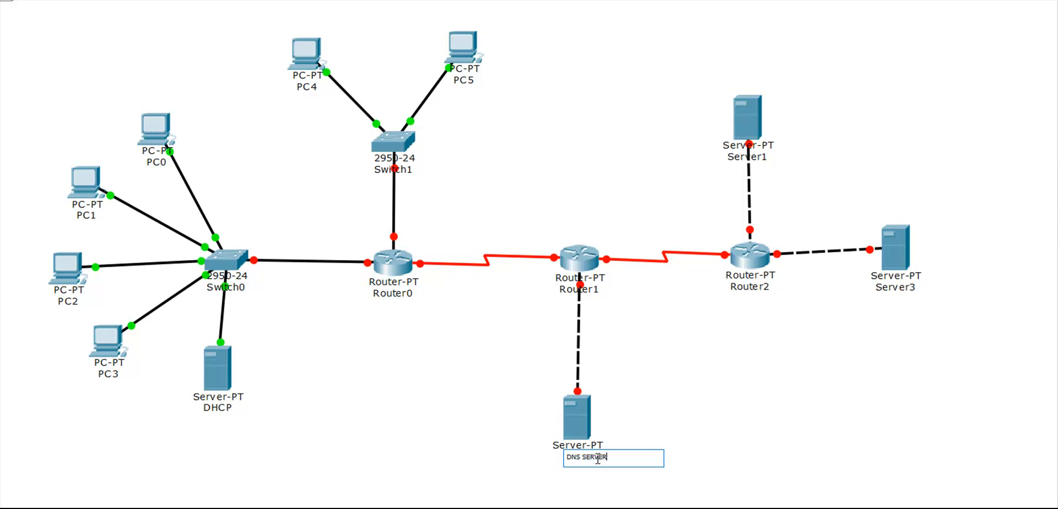
left_click(729, 409)
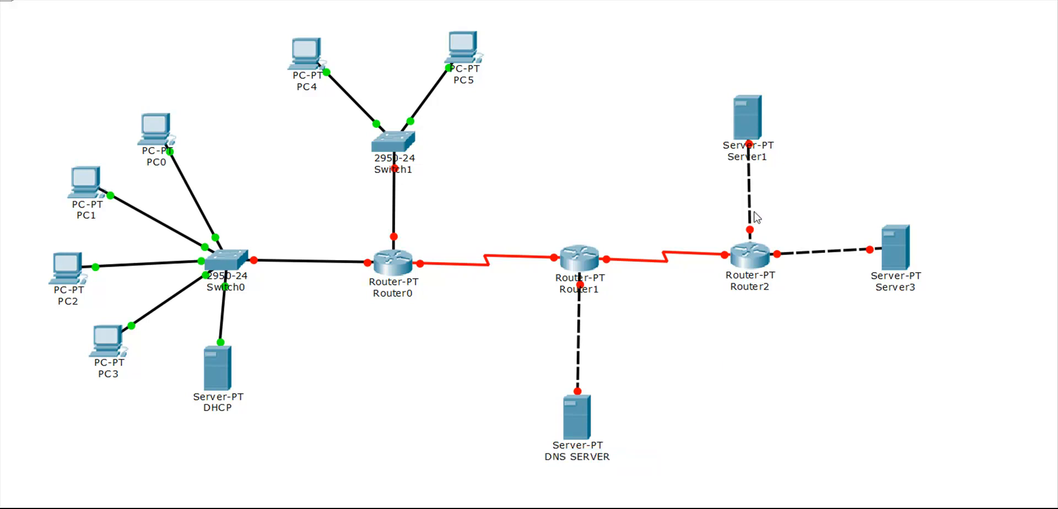
Step: Rename Server1, the server above Router2, as WEB SERVER 1
left_click(759, 160)
key("BackSpace")
key("BackSpace")
key("BackSpace")
key("BackSpace")
key("BackSpace")
key("BackSpace")
key("BackSpace")
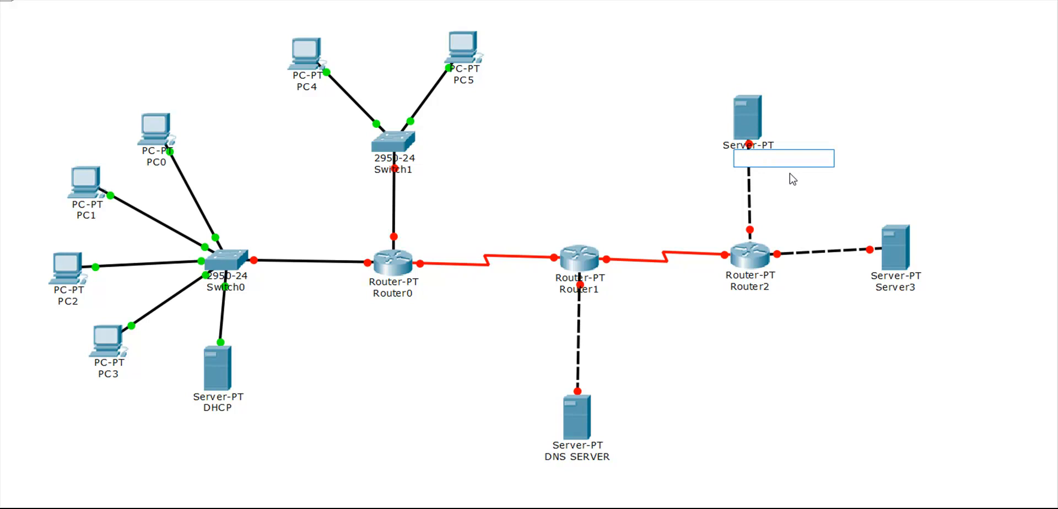
type("wEB SERV")
Step: Rename Server3, the remaining server attached to Router2, as WEB SERVER 2
left_click(887, 287)
key("Delete")
key("Delete")
key("Delete")
key("Delete")
key("Delete")
key("Delete")
type("WE")
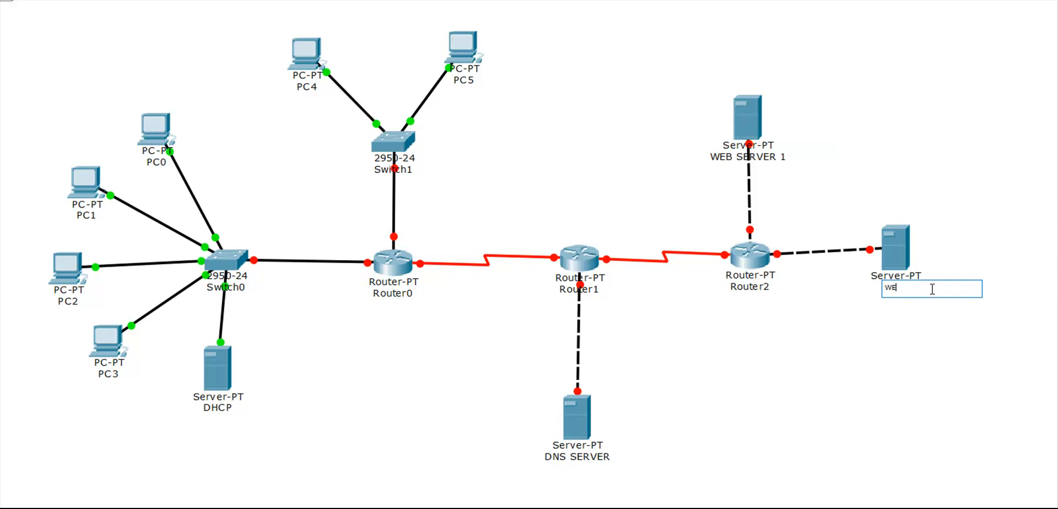
type("B SERVER 2")
left_click(864, 380)
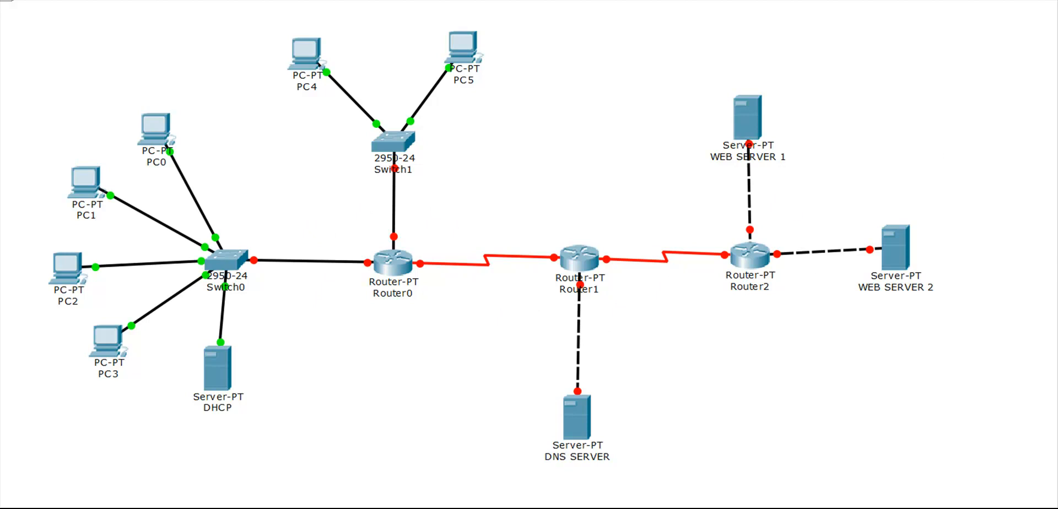
Step: Add a note between PC5 and WEB SERVER 1 listing the networks 10.0.0.0, 20.0.0.0, 30.0.0.0, 40.0.0.0, 50.0.0.0, 60.0.0.0 and 70.0.0.0 on separate lines
left_click(587, 40)
type("10.0.0.")
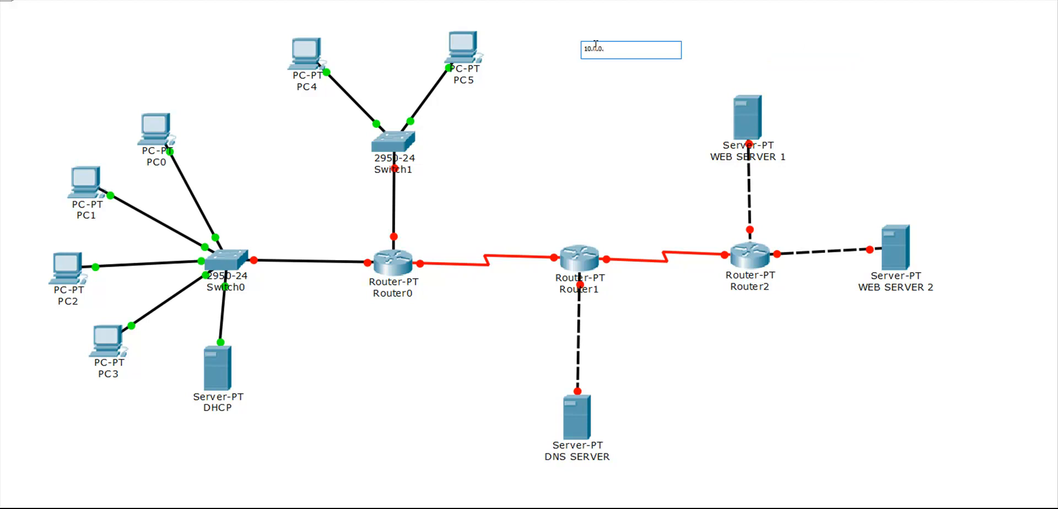
type("0")
key("Return")
type("20.0.0.0")
key("Return")
type("30.0.0.0")
key("Return")
type("40.0.0.0")
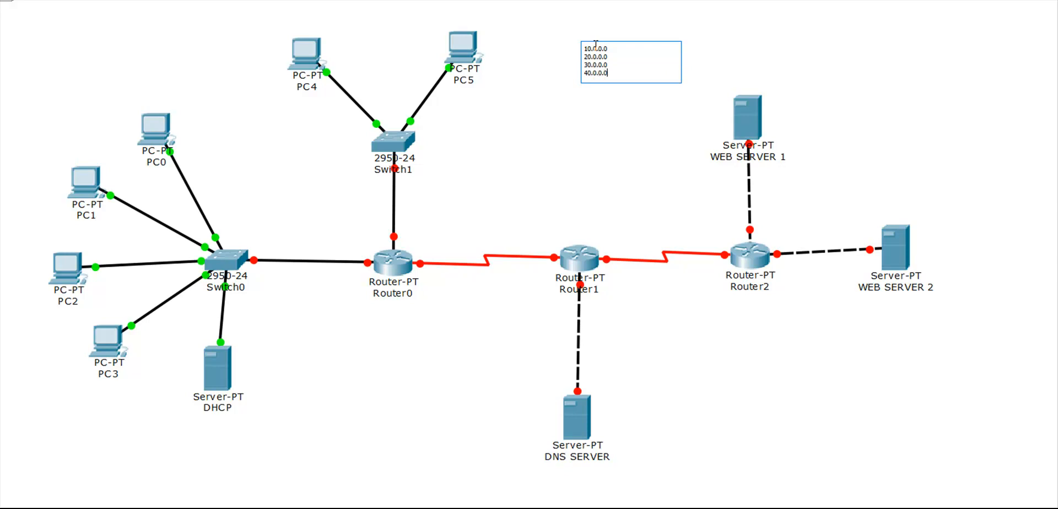
key("Return")
type("50.0")
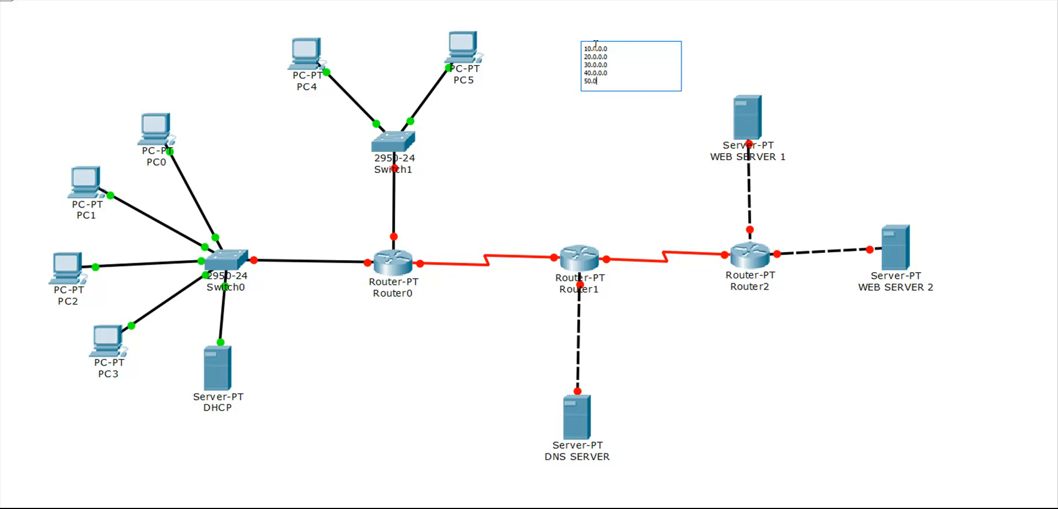
type(".0.0")
key("Return")
type("6")
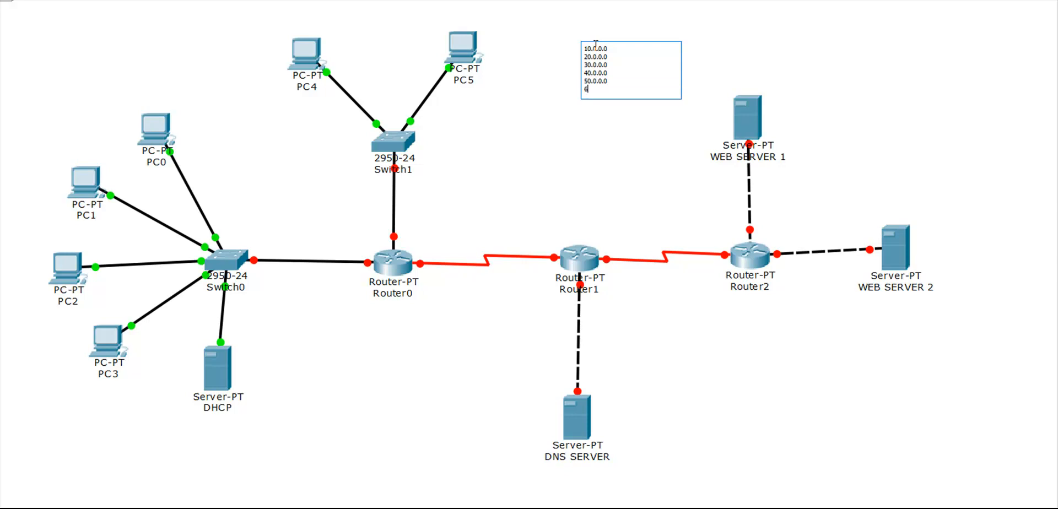
type("0.0.0.0")
key("Return")
type("70.0.0")
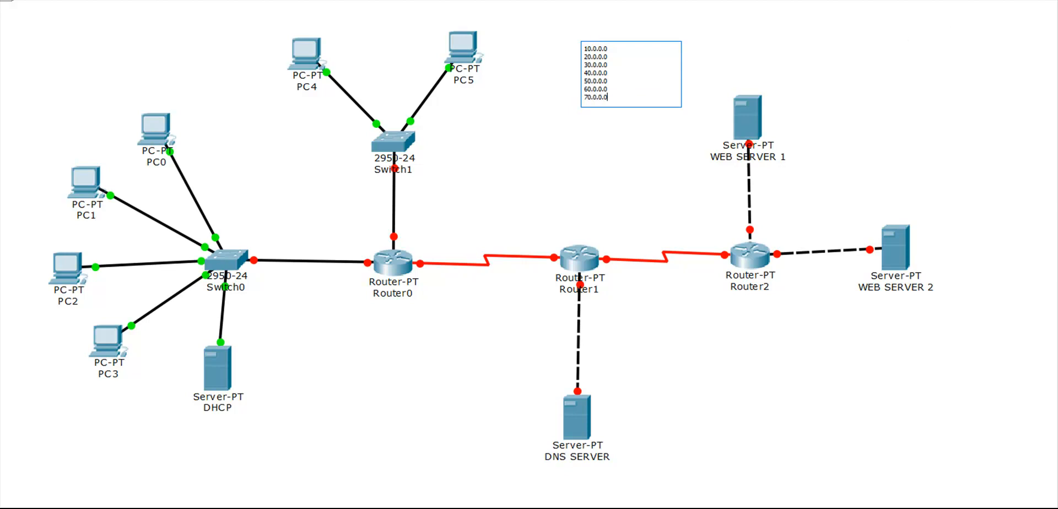
key("Escape")
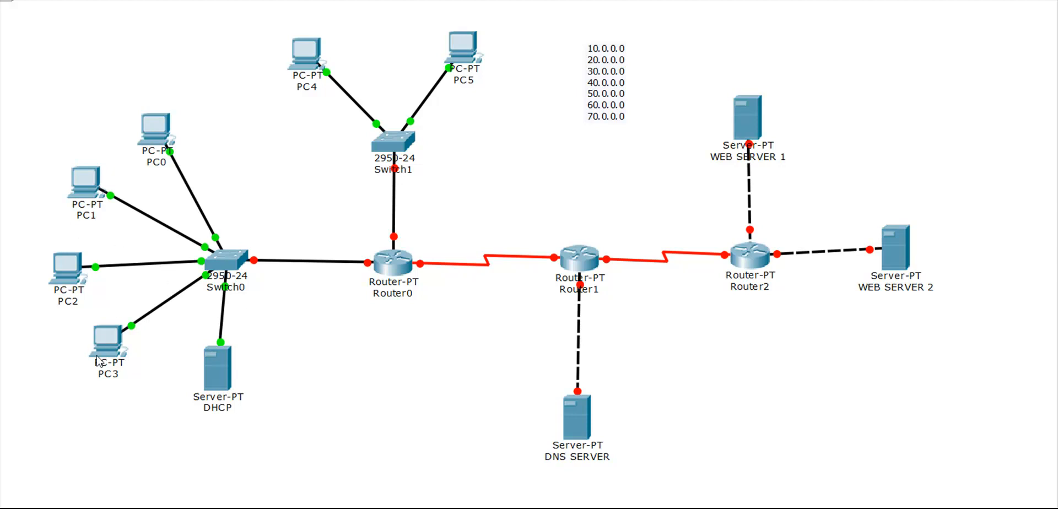
Step: Assign the DHCP server the static IP address 10.0.0.1 with subnet mask 255.0.0.0
left_click(219, 375)
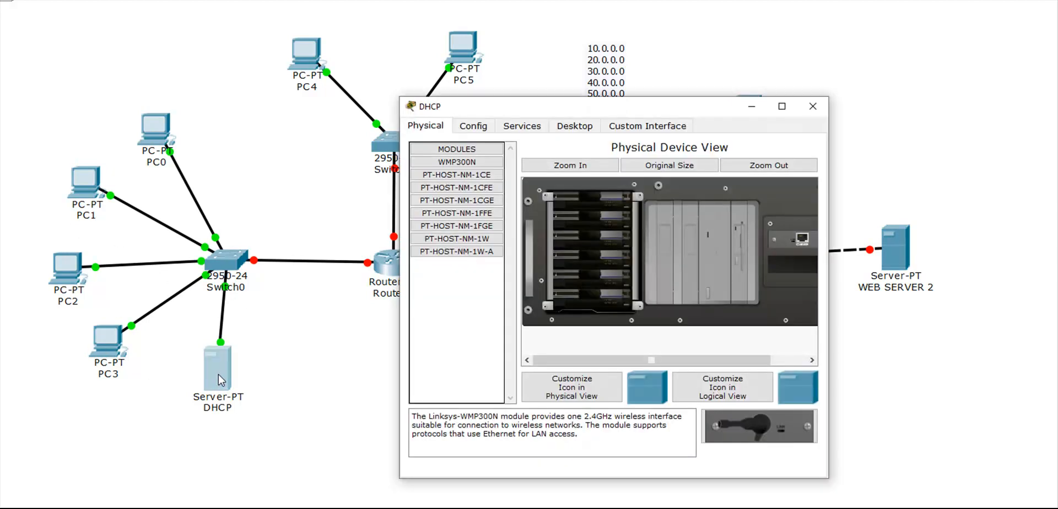
left_click(586, 127)
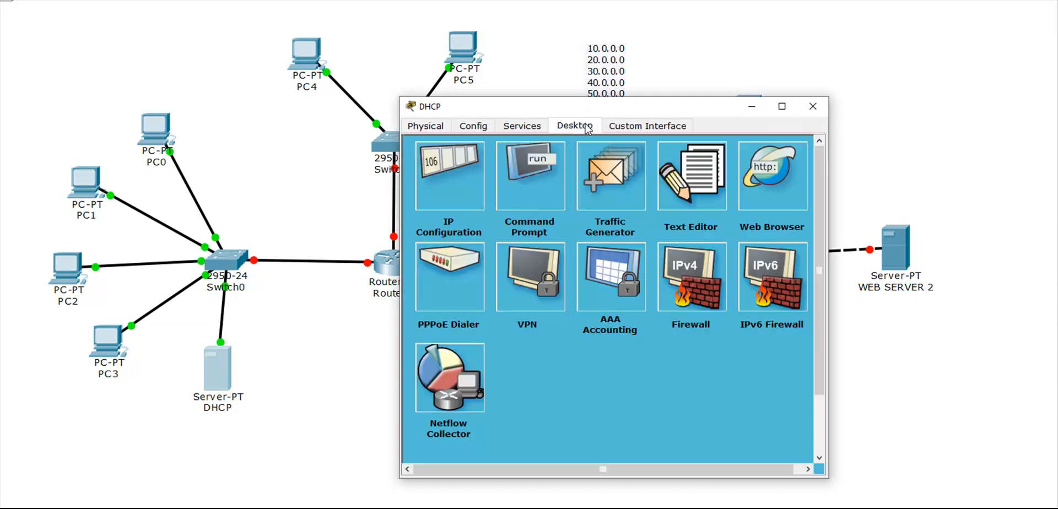
left_click(460, 179)
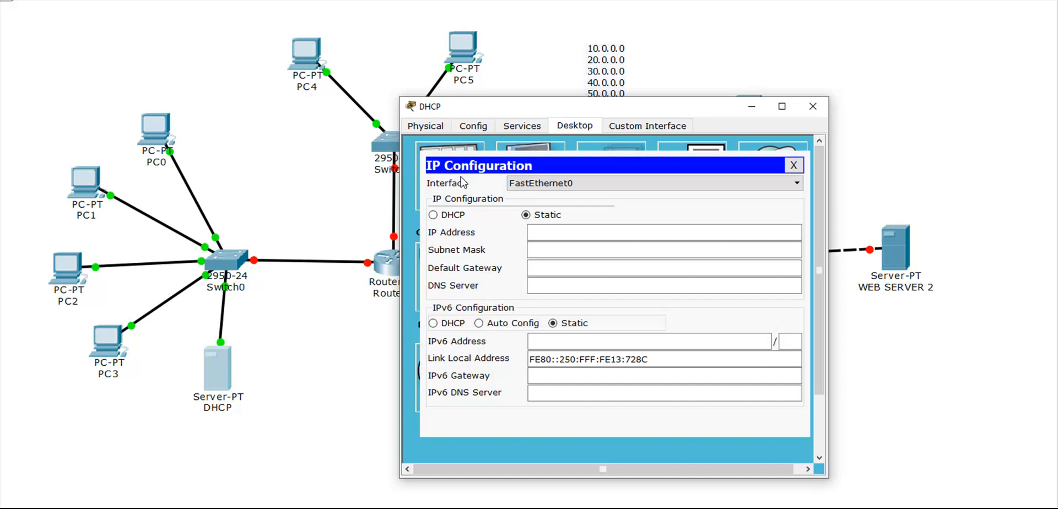
left_click(633, 236)
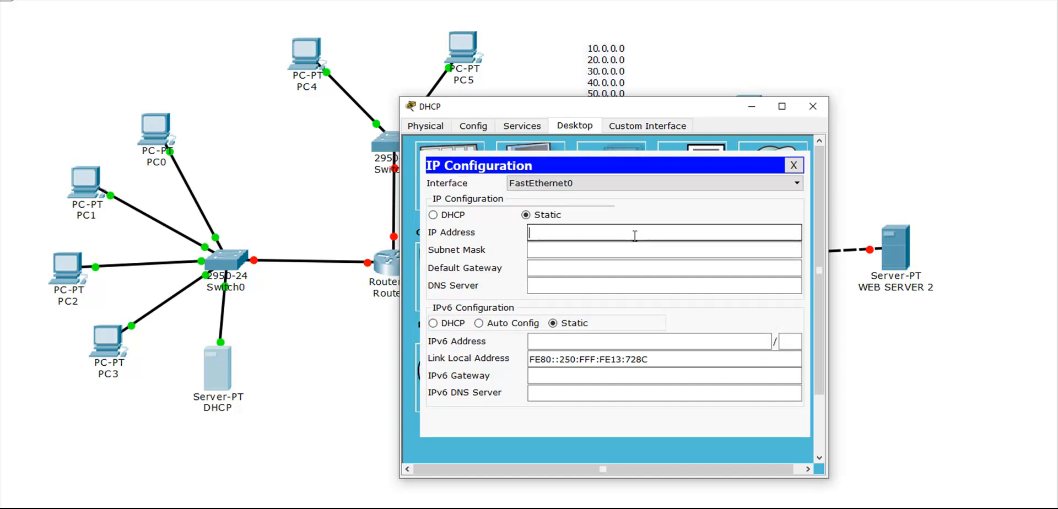
type("10.0.0.1")
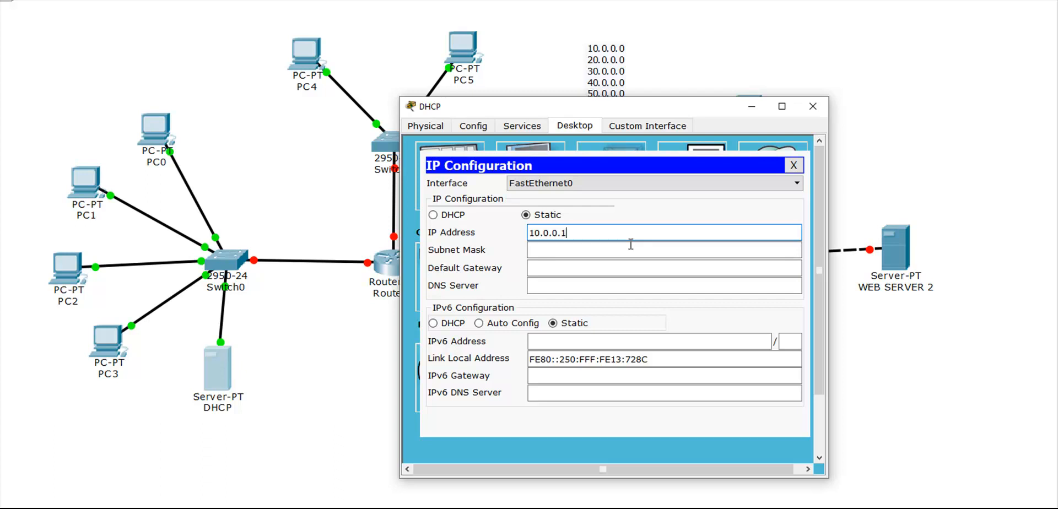
left_click(629, 246)
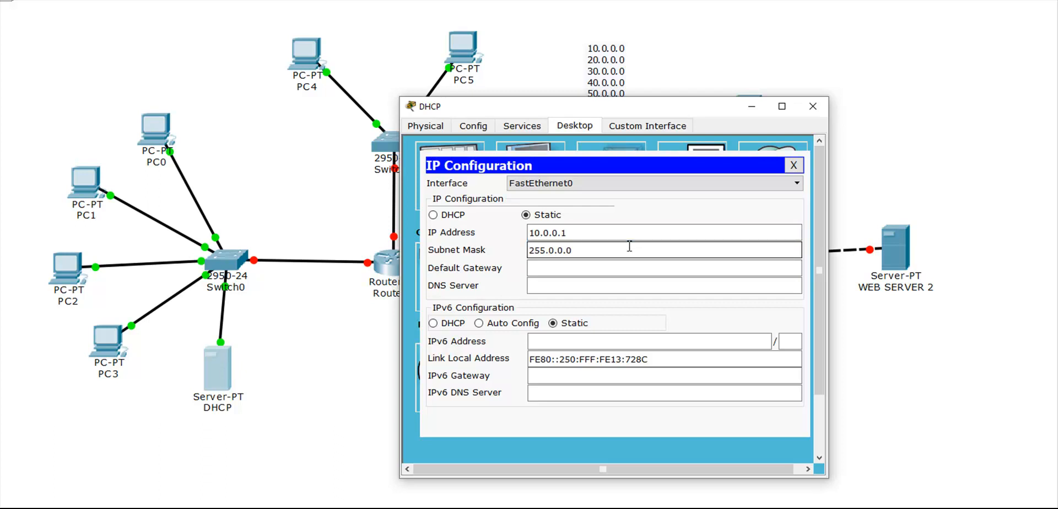
Step: Set the DHCP server's own default gateway to 10.0.0.10 and close its configuration
left_click(611, 269)
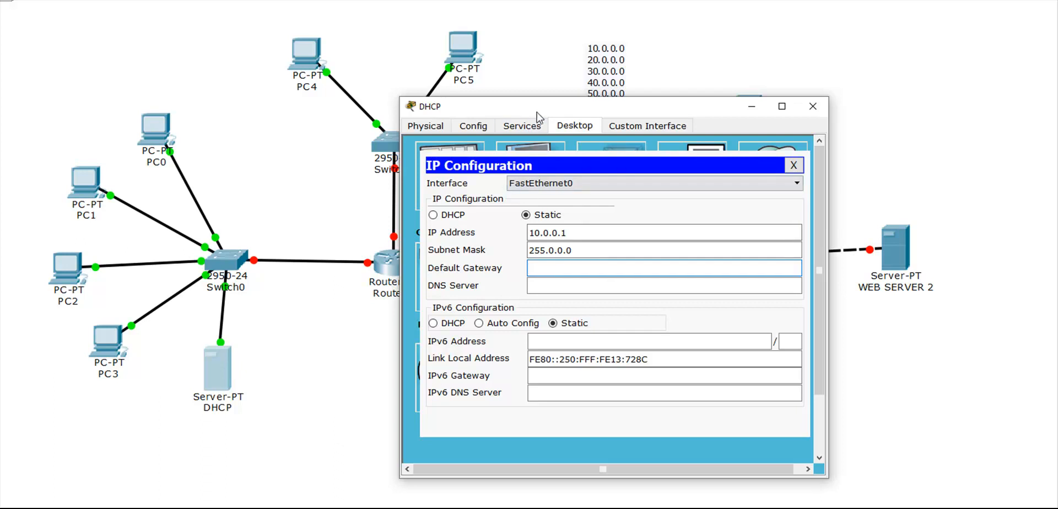
left_click_drag(544, 108, 641, 106)
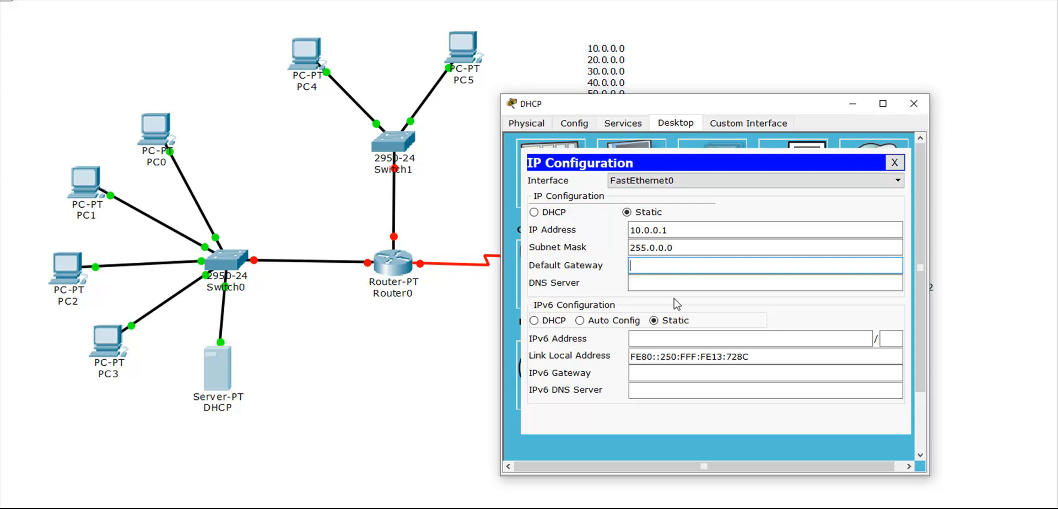
type("10.0.0.10")
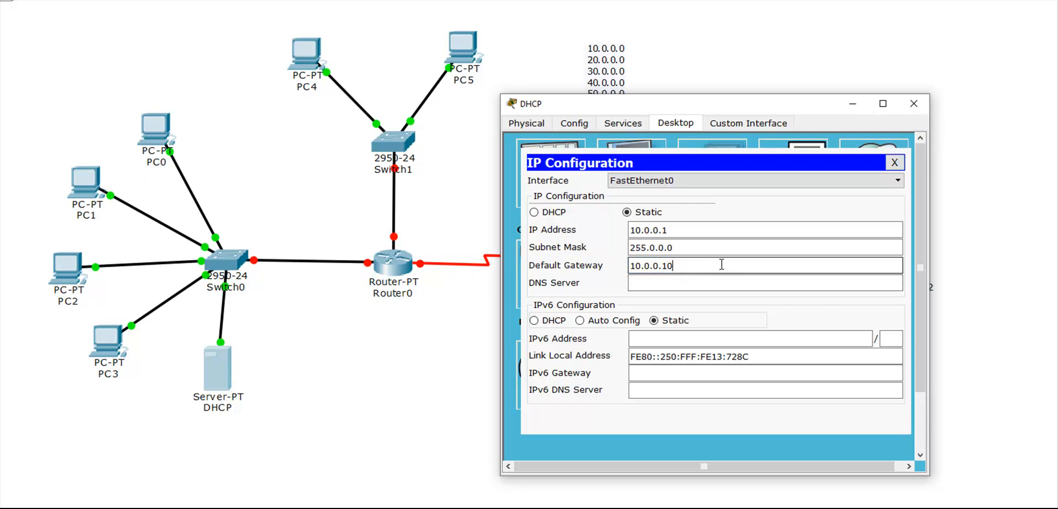
left_click(895, 162)
left_click(914, 104)
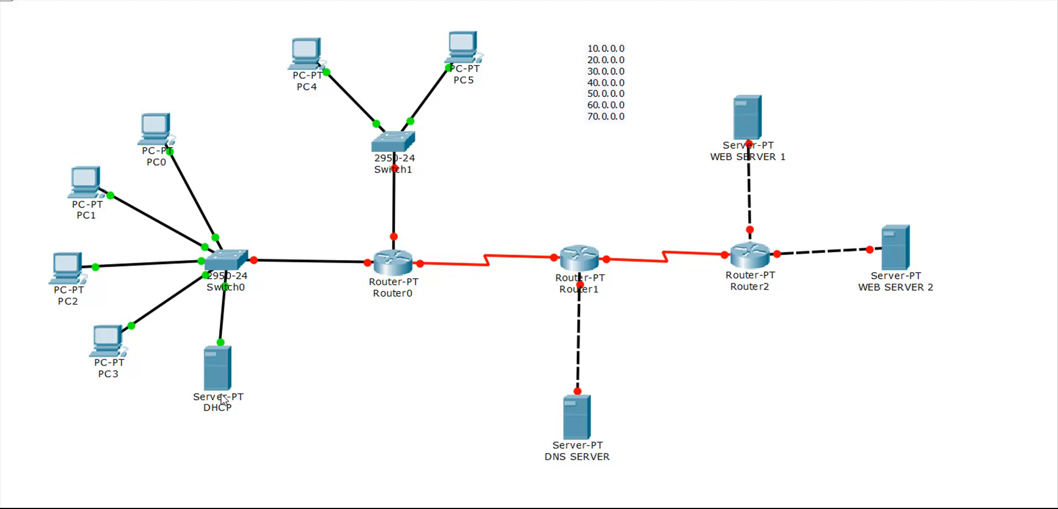
Step: Open the DHCP service settings on the DHCP server and set serverPool's default gateway to 10.0.0.10
left_click(217, 372)
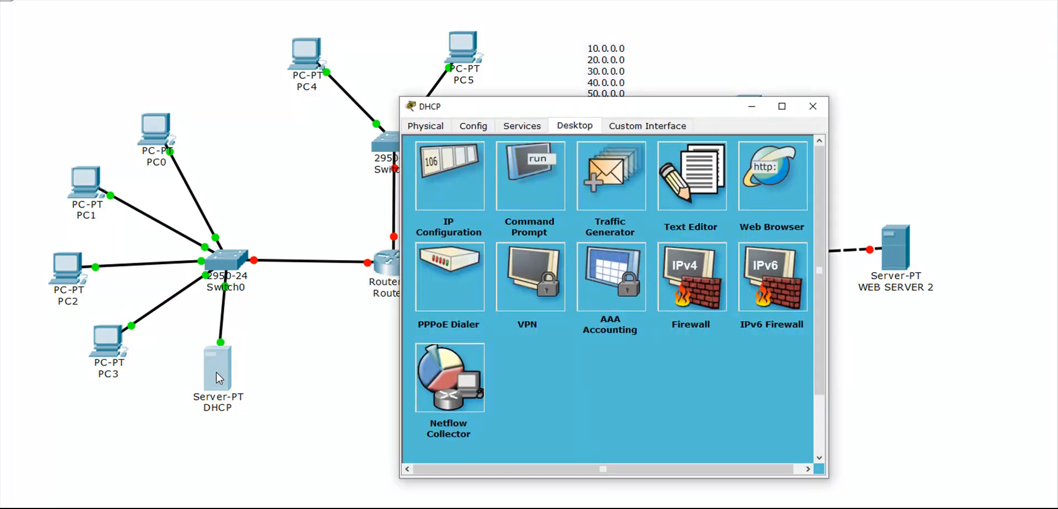
left_click(526, 127)
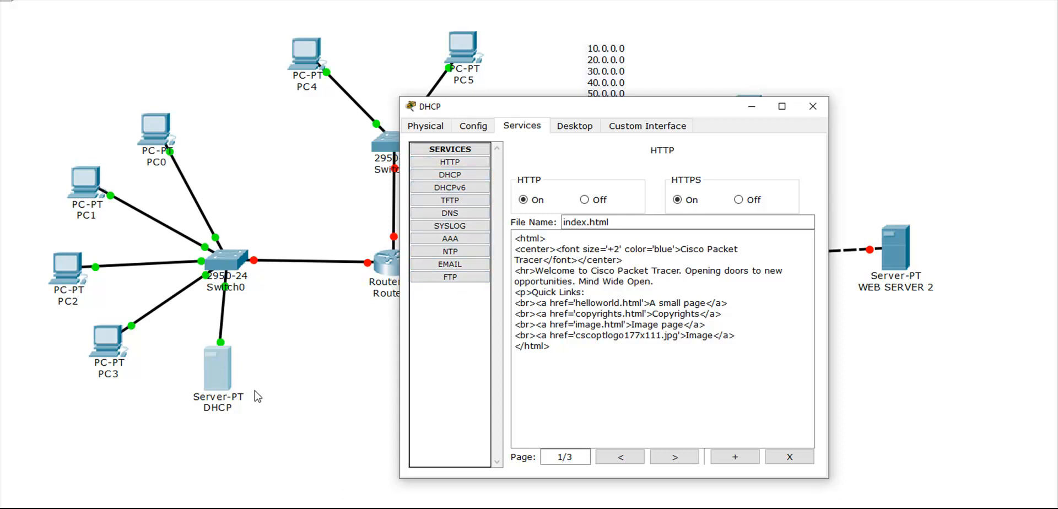
left_click(428, 178)
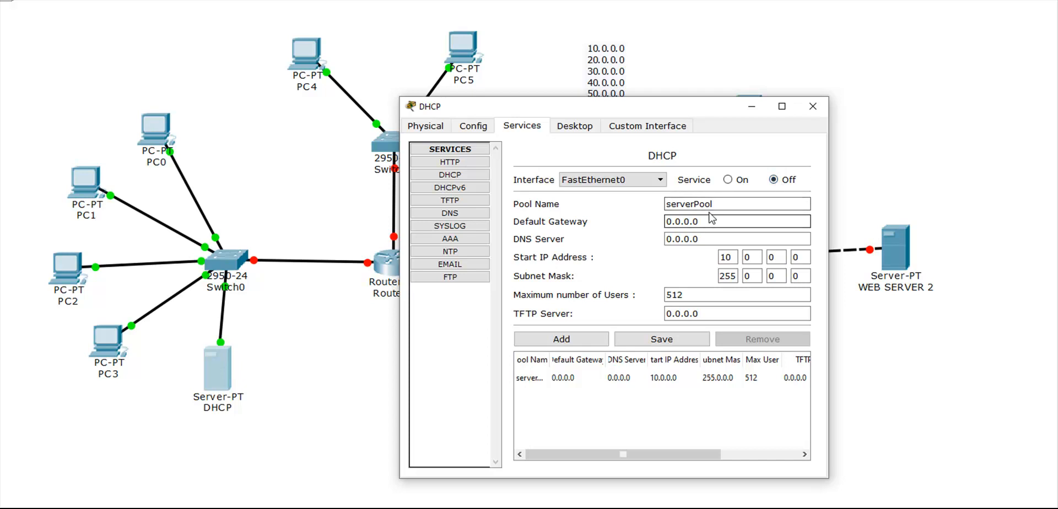
left_click_drag(734, 204, 665, 204)
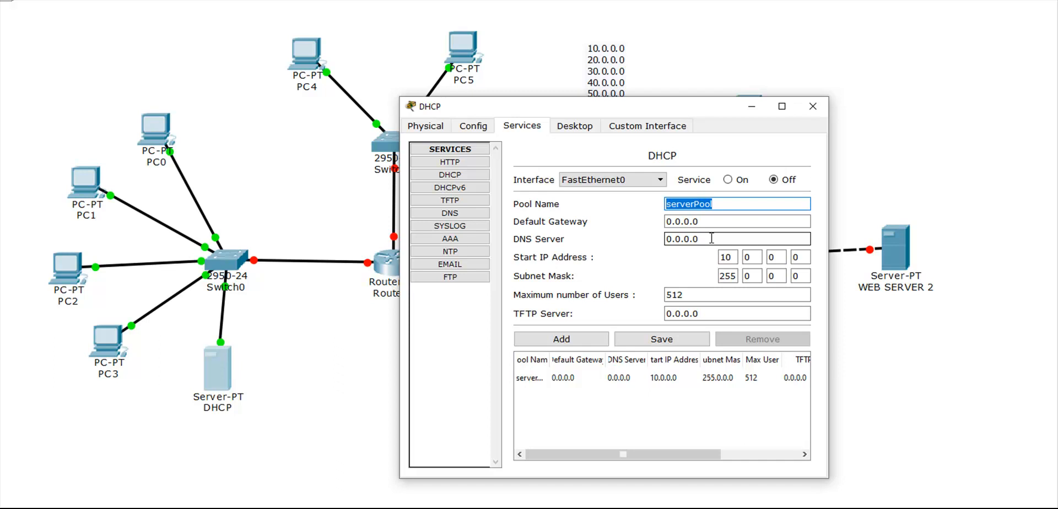
left_click_drag(712, 224, 656, 224)
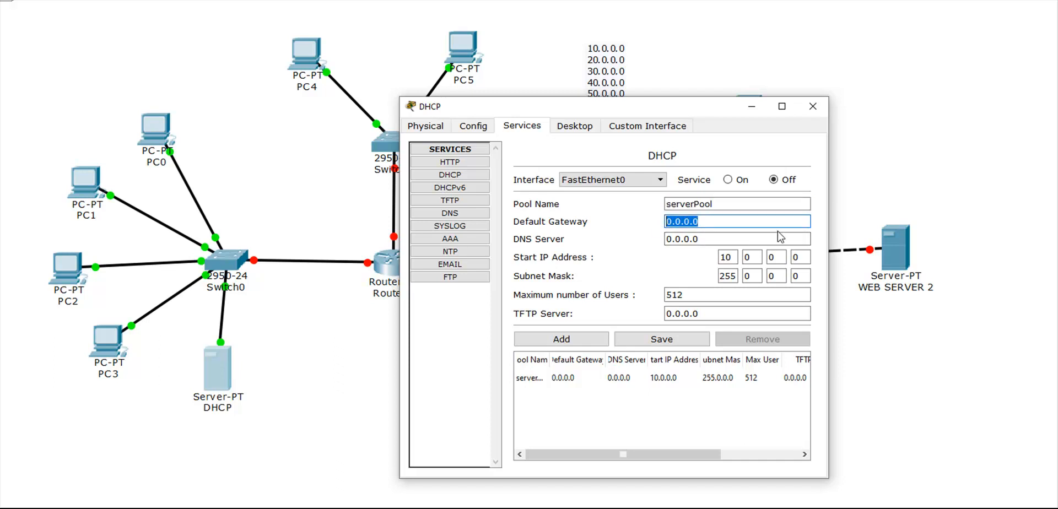
type("10.0.0.10")
Step: Set the DNS server address of serverPool to 40.0.0.1
left_click_drag(780, 237, 664, 239)
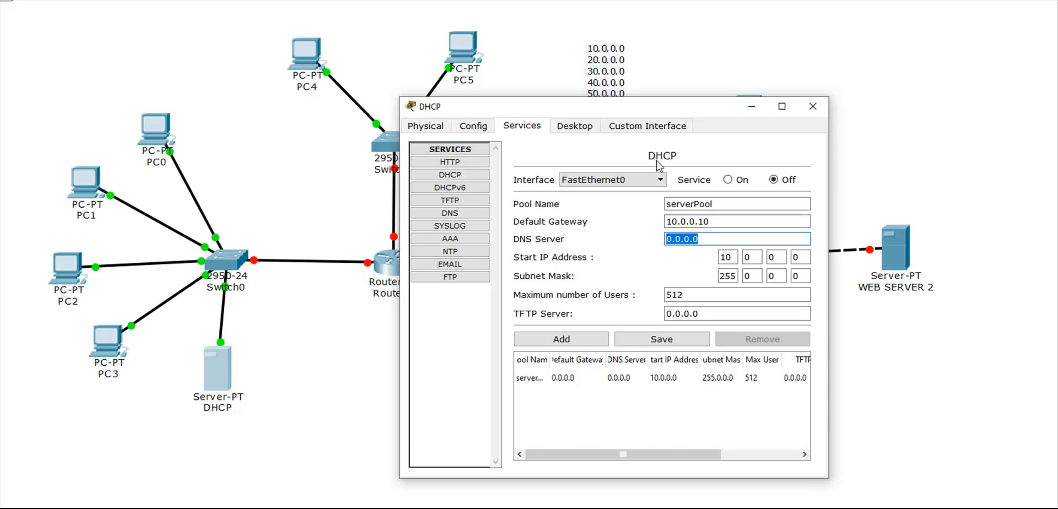
left_click_drag(628, 112, 843, 50)
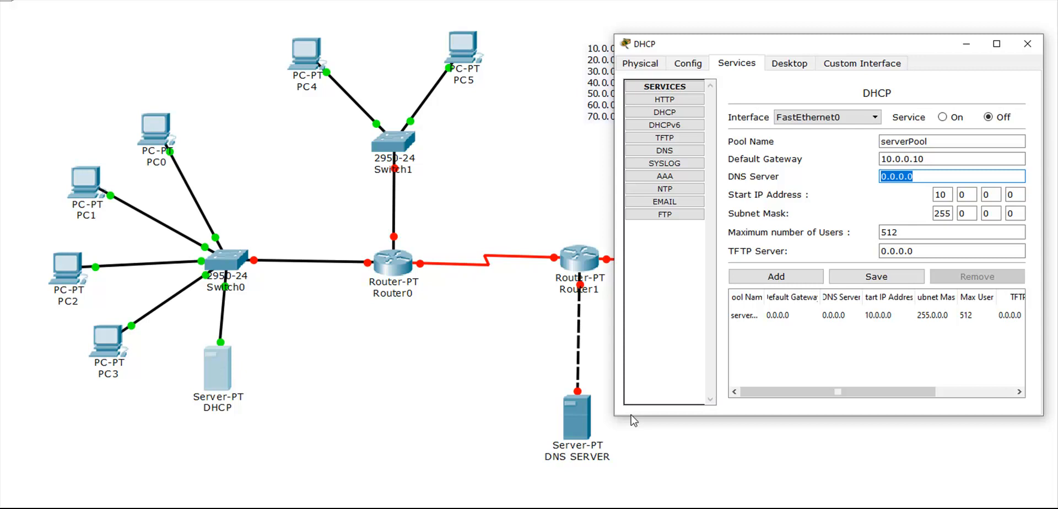
type("40.0.0.1")
left_click_drag(805, 38, 588, 114)
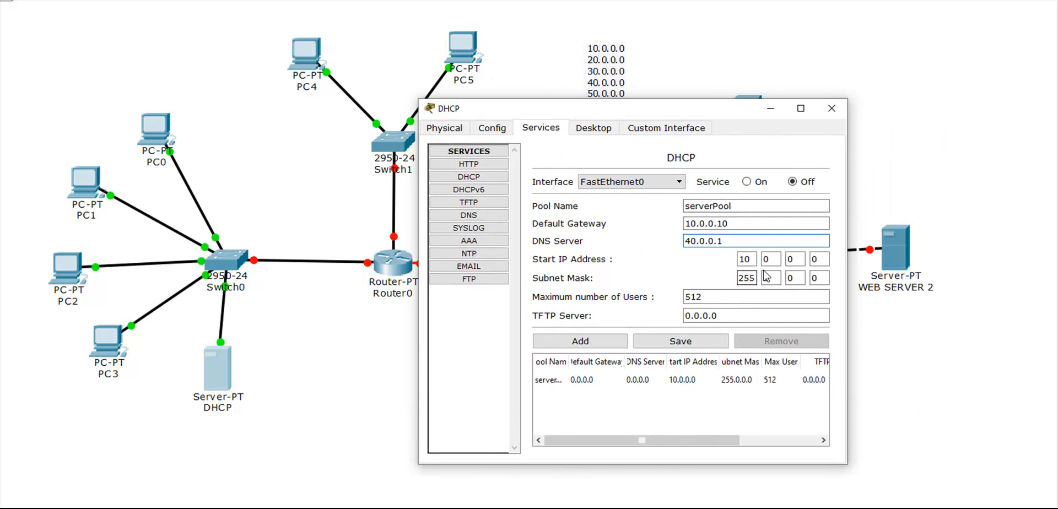
Step: Set serverPool's start IP address to 10.0.0.2, then save the pool with the DHCP service turned on
left_click(819, 259)
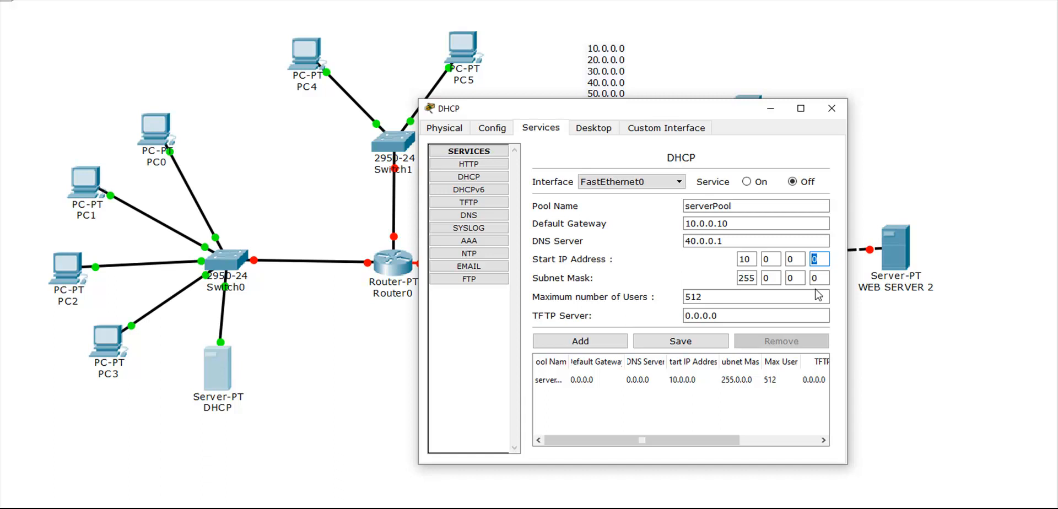
type("2")
left_click(725, 298)
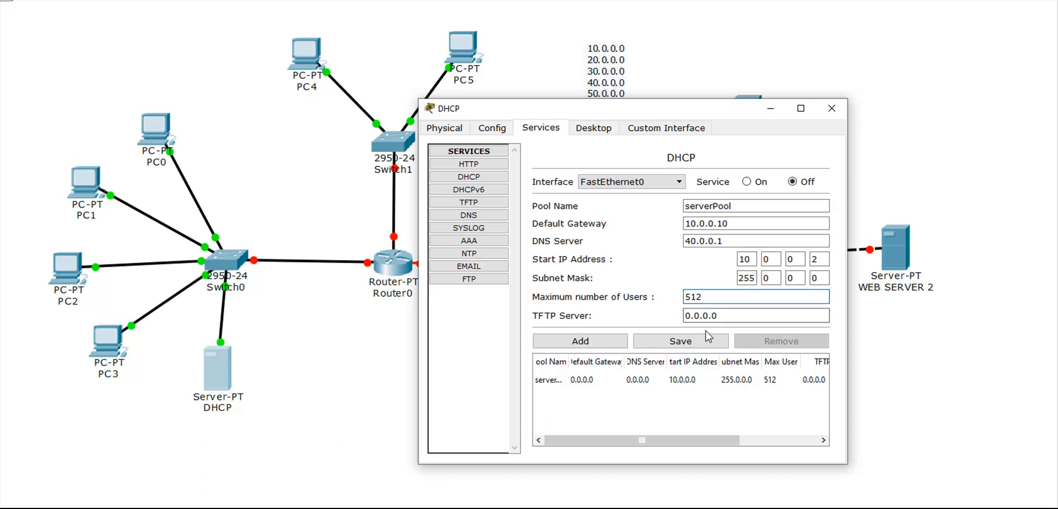
left_click(673, 342)
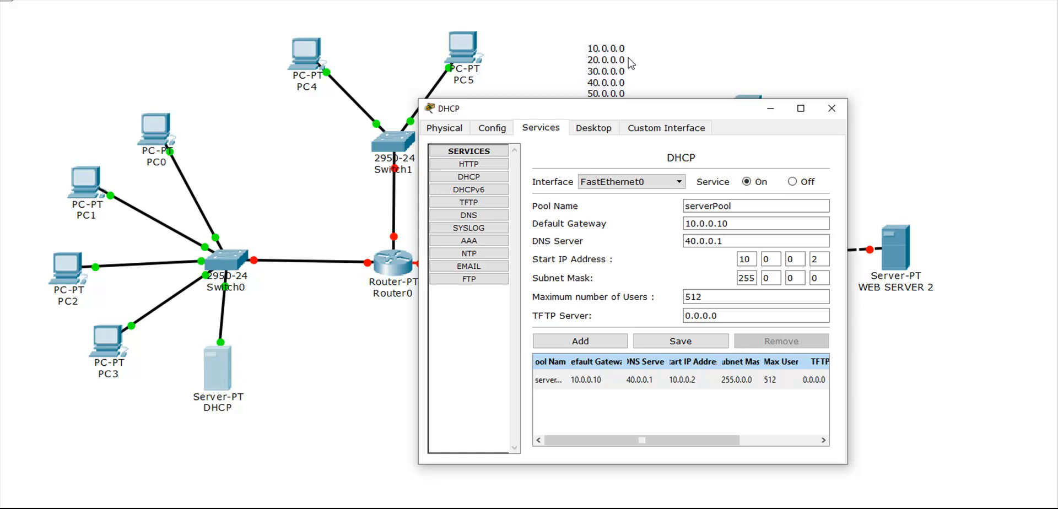
left_click(841, 107)
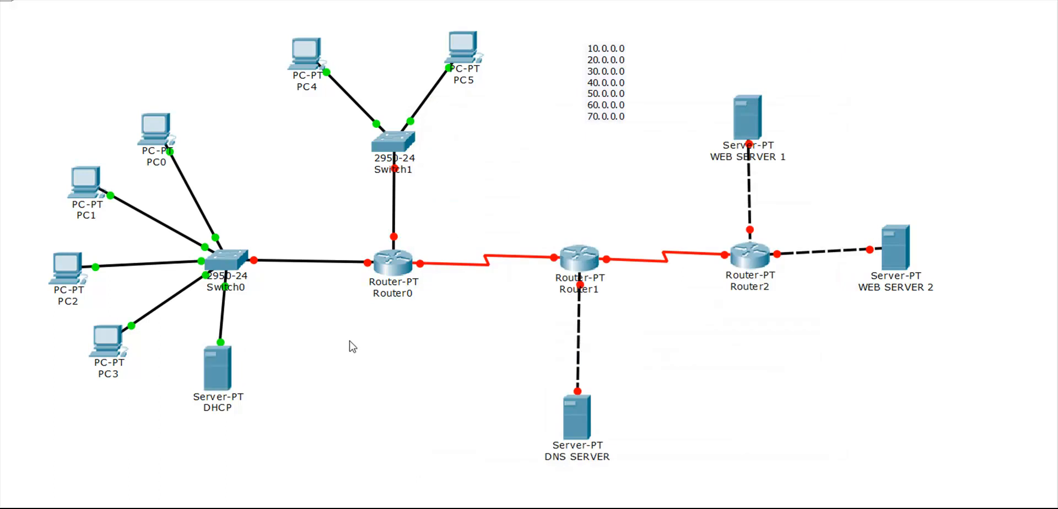
Step: Switch PC0's IP configuration to DHCP so it obtains its address automatically, then close its window
left_click(151, 125)
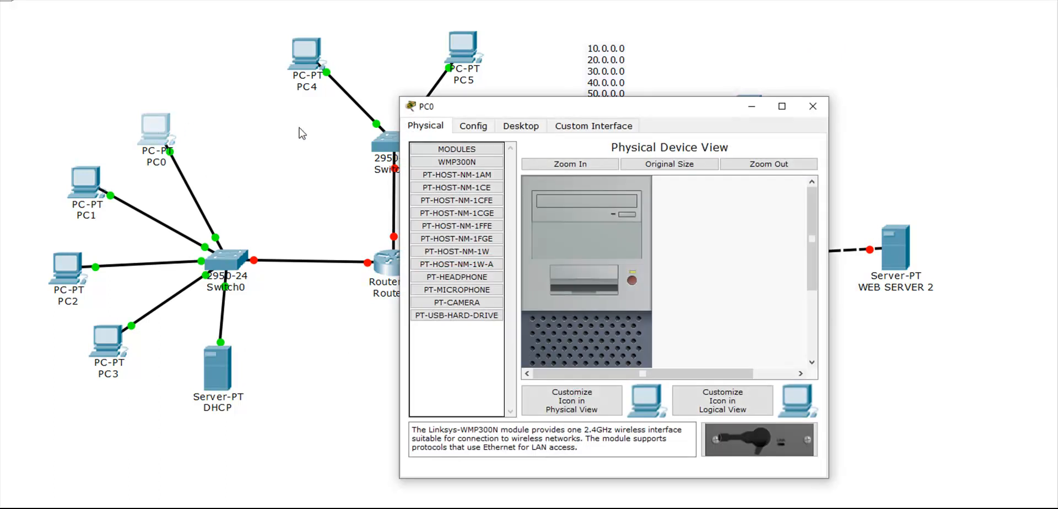
left_click(512, 129)
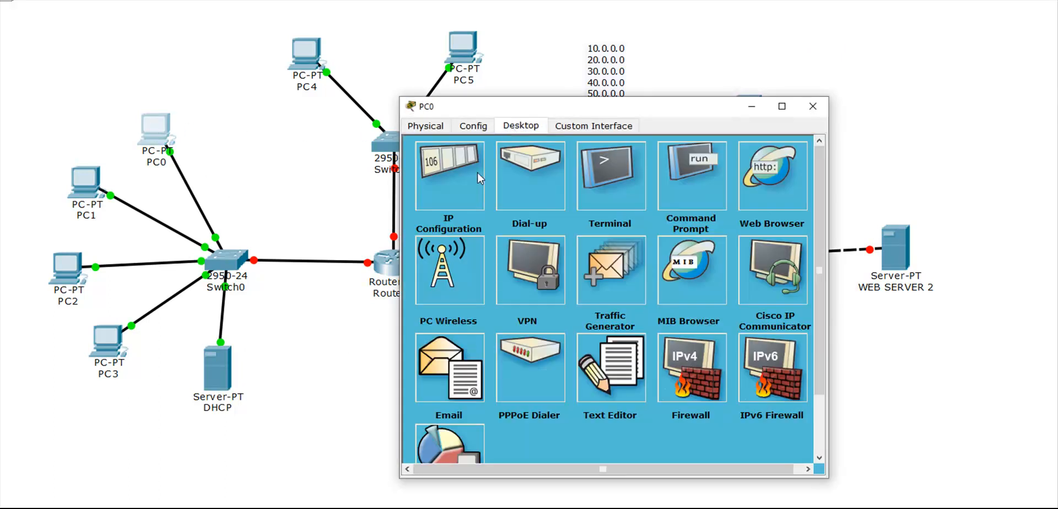
left_click(465, 189)
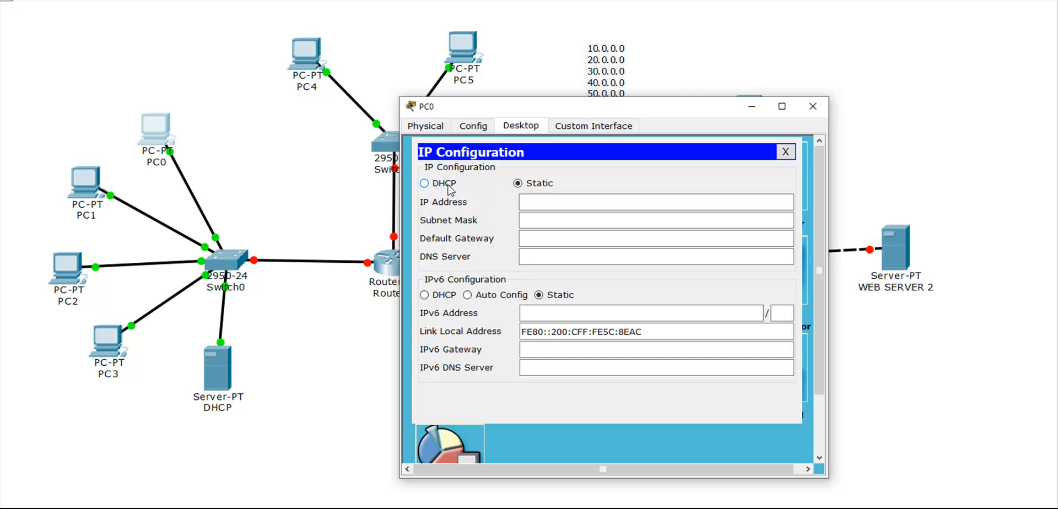
left_click(449, 187)
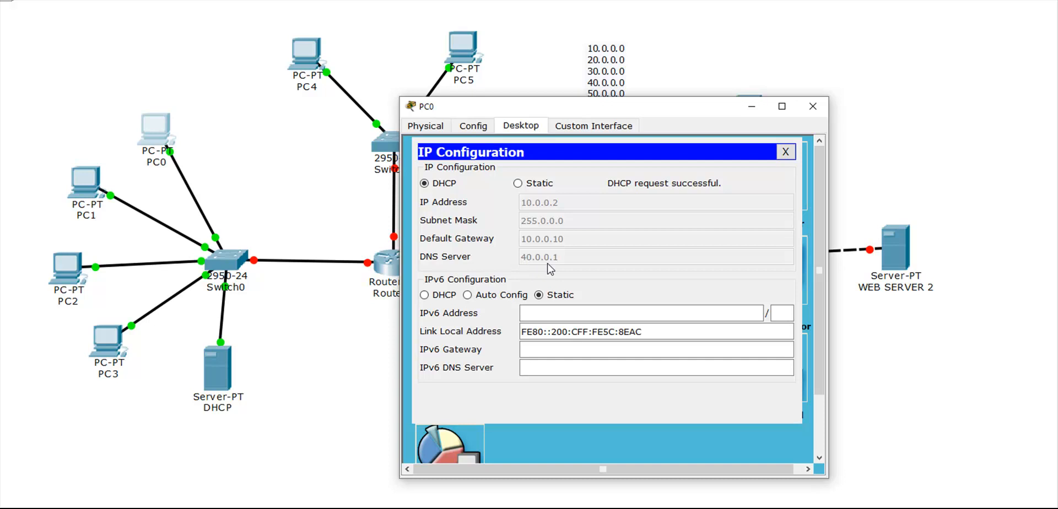
left_click(786, 152)
left_click_drag(809, 115, 811, 117)
left_click(810, 111)
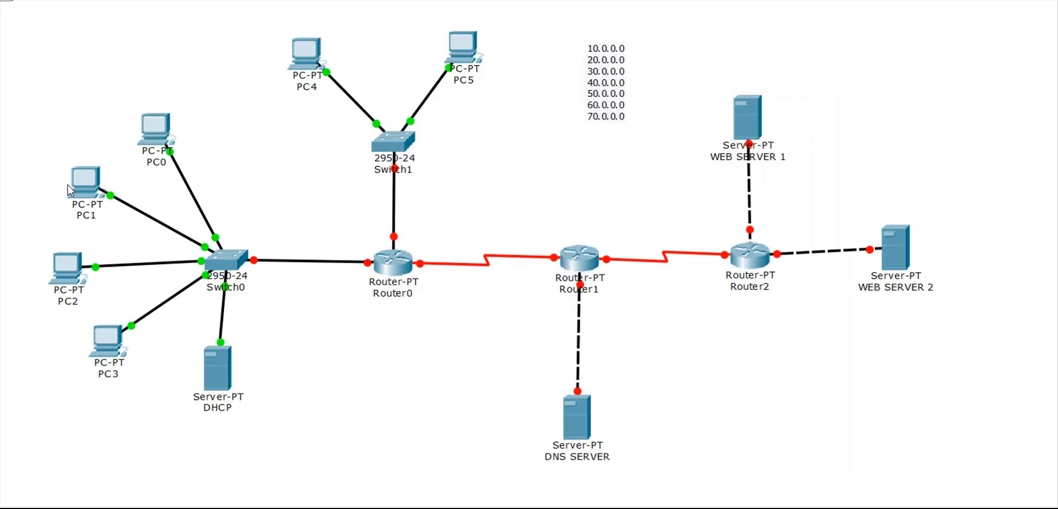
Step: Switch PC1's IP configuration from static to DHCP and close its window
left_click(91, 191)
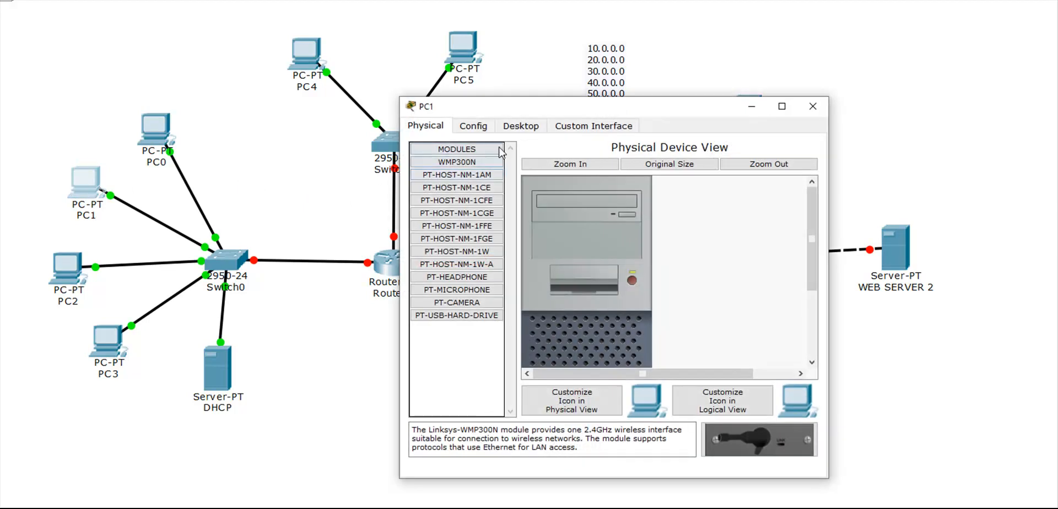
left_click(520, 125)
left_click(467, 174)
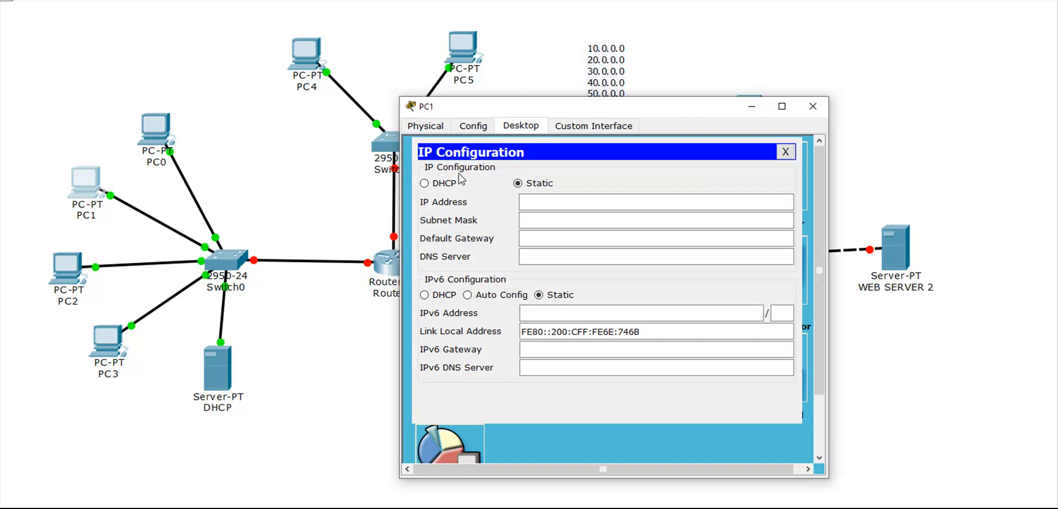
left_click(447, 186)
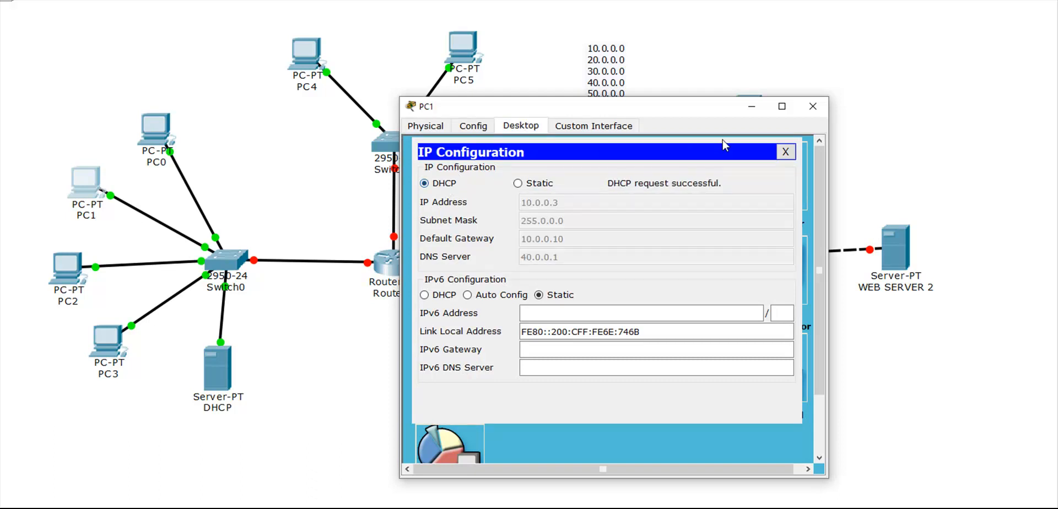
left_click(786, 151)
left_click(813, 108)
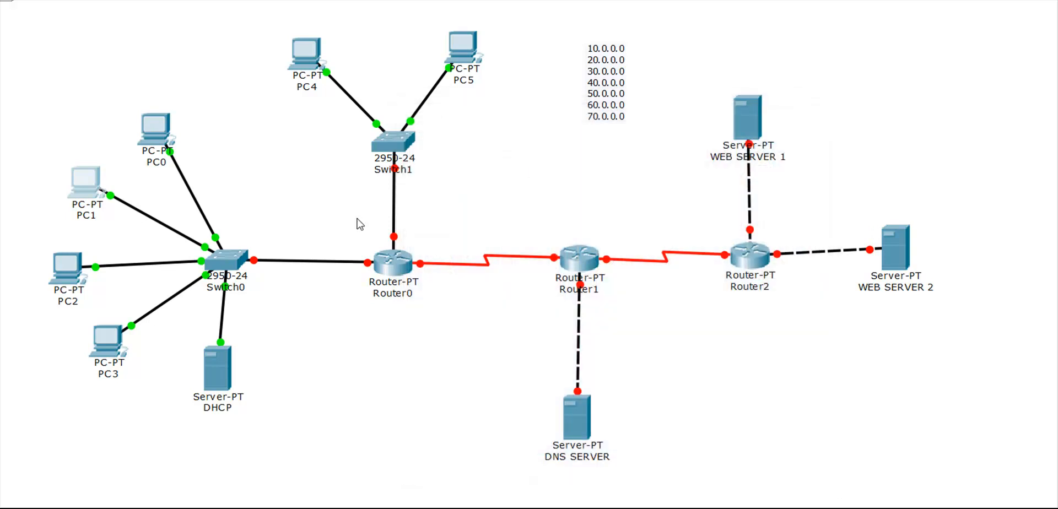
Step: Set PC2 to obtain its IP configuration through DHCP and close its window
left_click(66, 266)
left_click(475, 127)
left_click(516, 127)
left_click(453, 177)
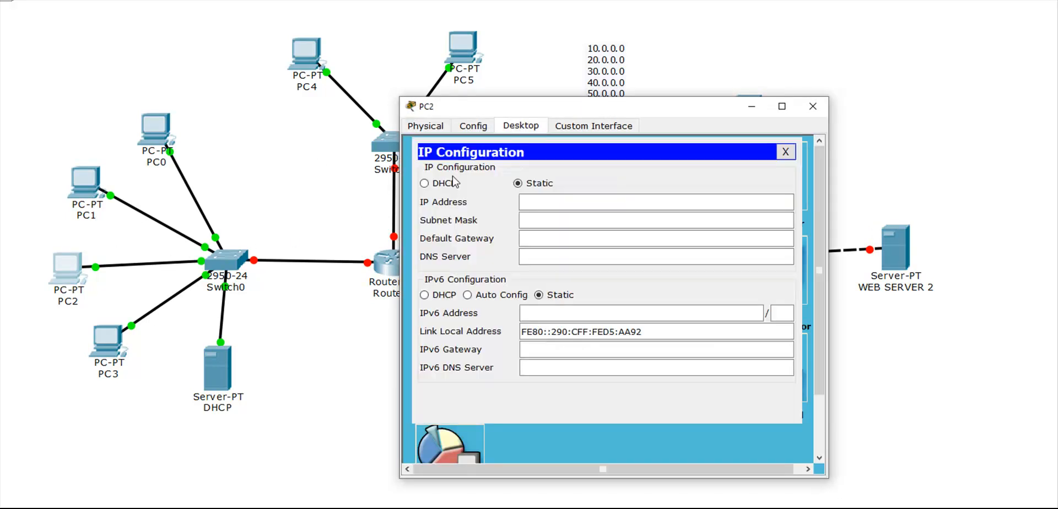
left_click(451, 186)
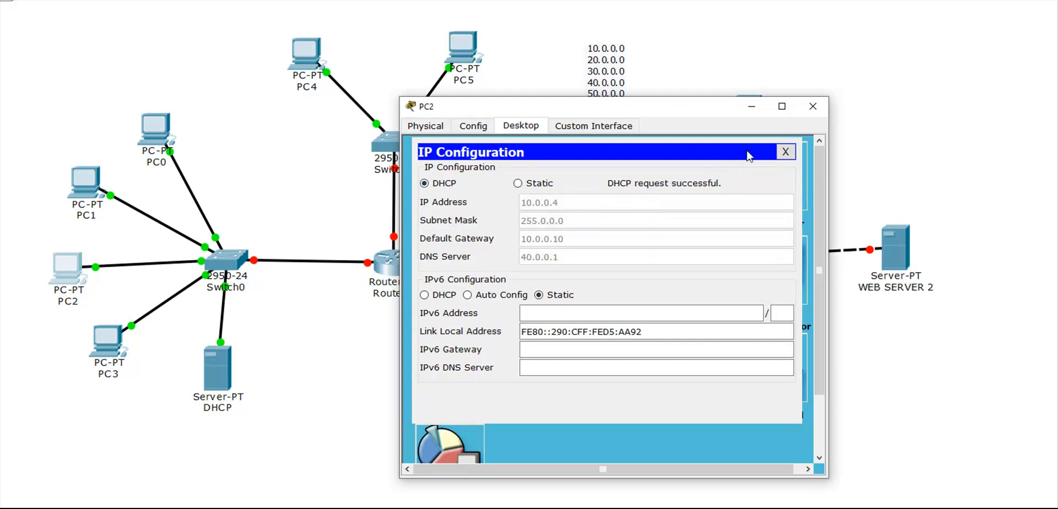
left_click(786, 152)
left_click(813, 106)
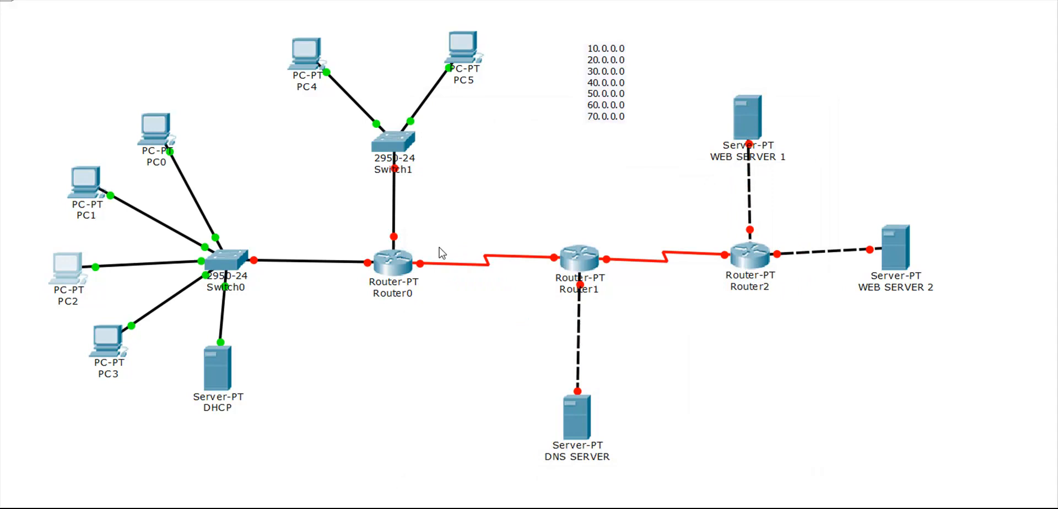
Step: Set PC3 to request its IP configuration through DHCP and close its window
left_click(113, 353)
left_click(521, 125)
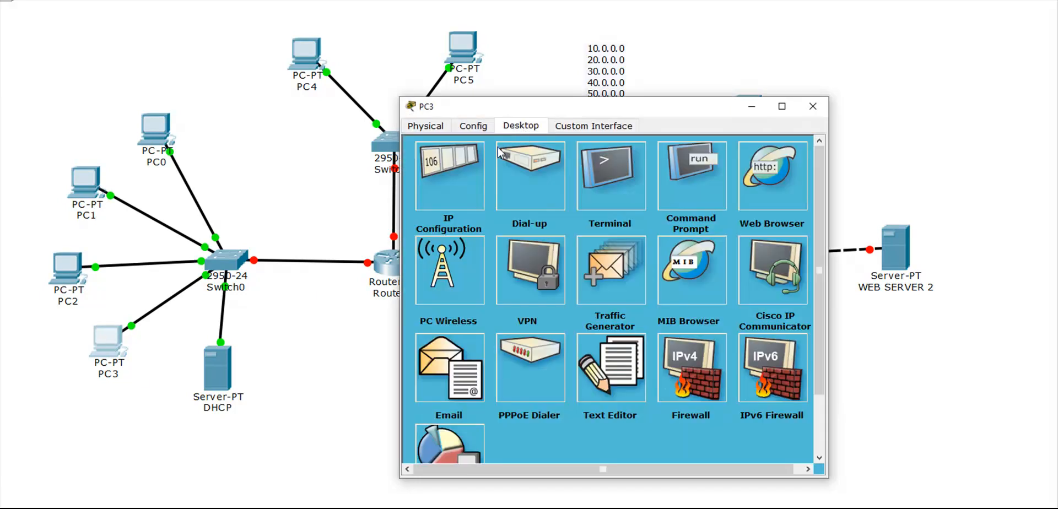
left_click(465, 180)
left_click(451, 185)
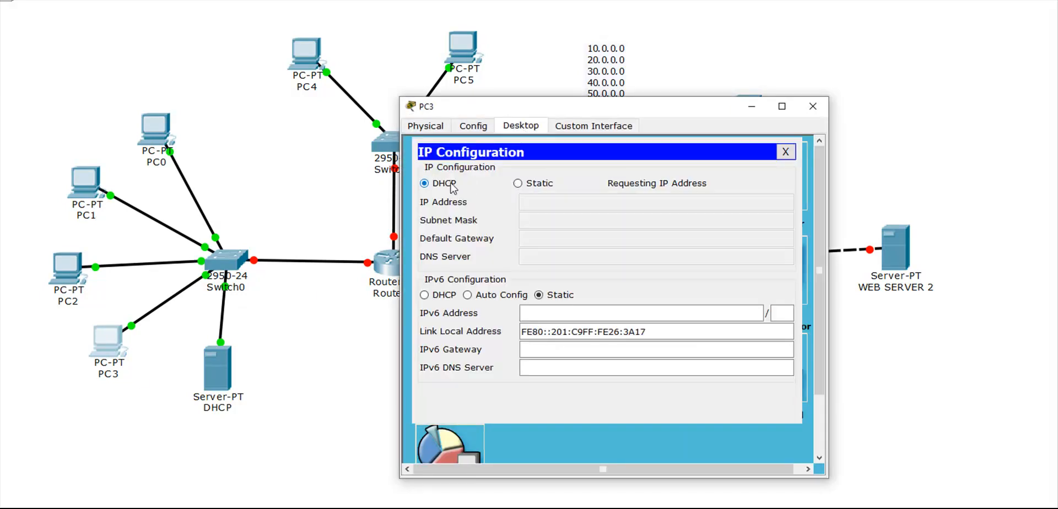
left_click(786, 153)
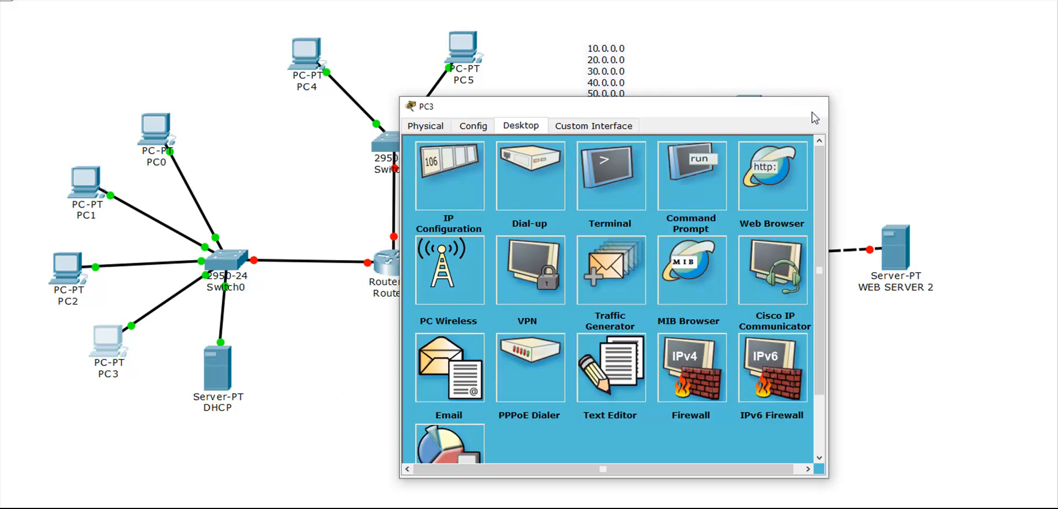
left_click(813, 106)
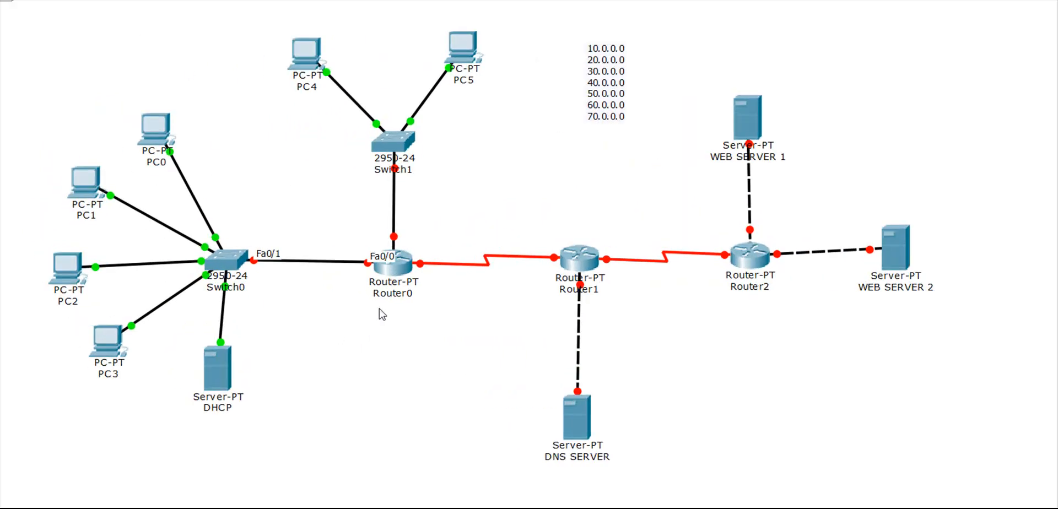
Step: Give Router0's FastEthernet0/0 the IP address 10.0.0.10 with subnet mask 255.0.0.0, turn the port on and close the router's configuration
left_click(393, 262)
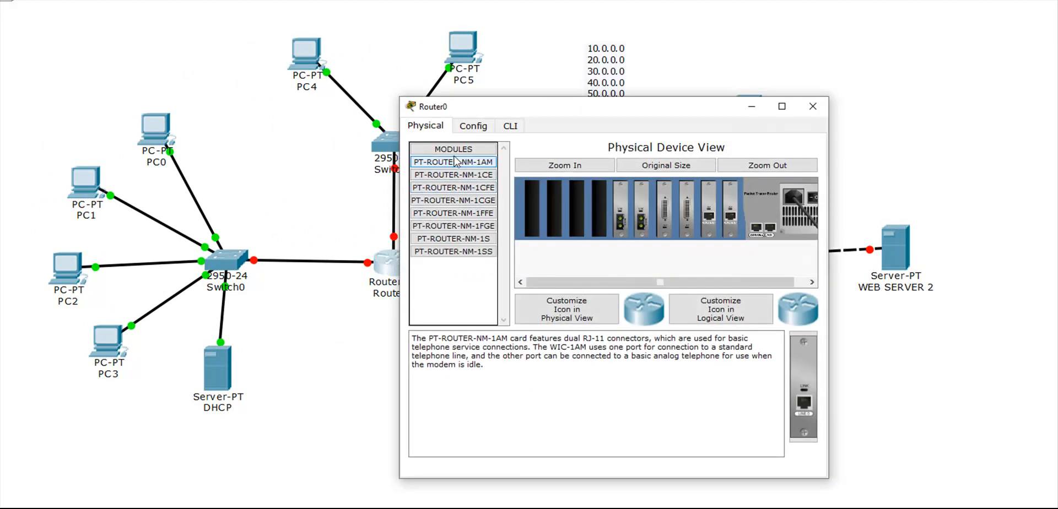
left_click(475, 128)
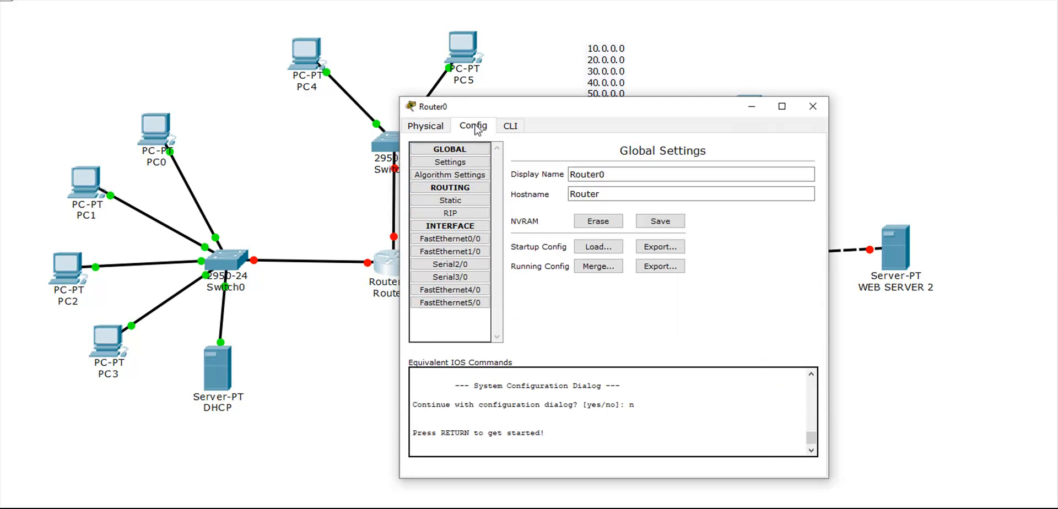
left_click(461, 242)
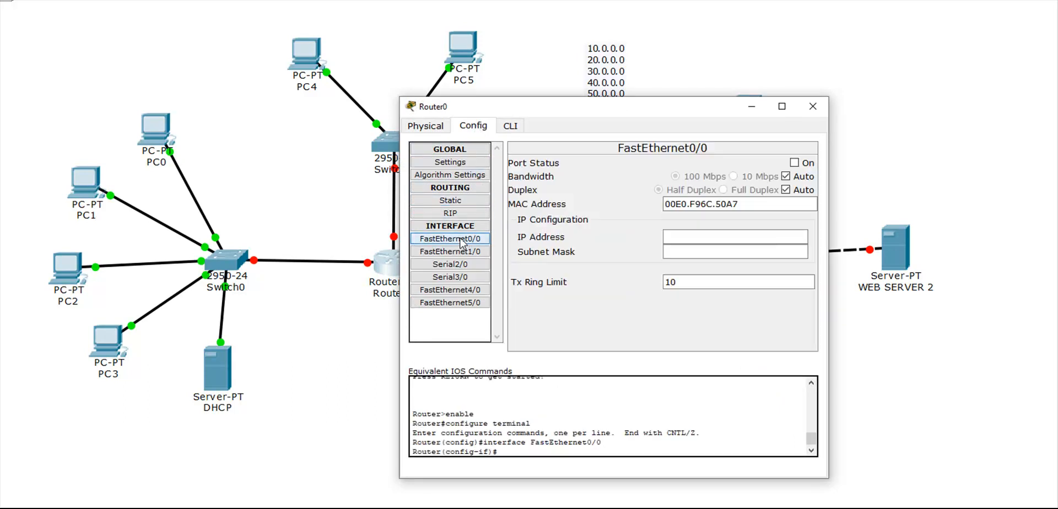
left_click(715, 240)
type("10.0.0")
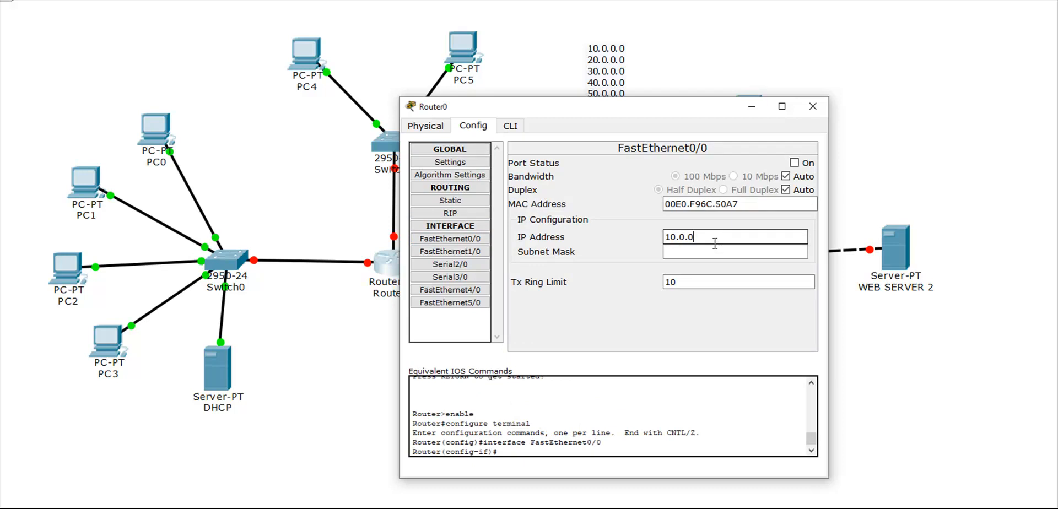
type(".10")
left_click(716, 251)
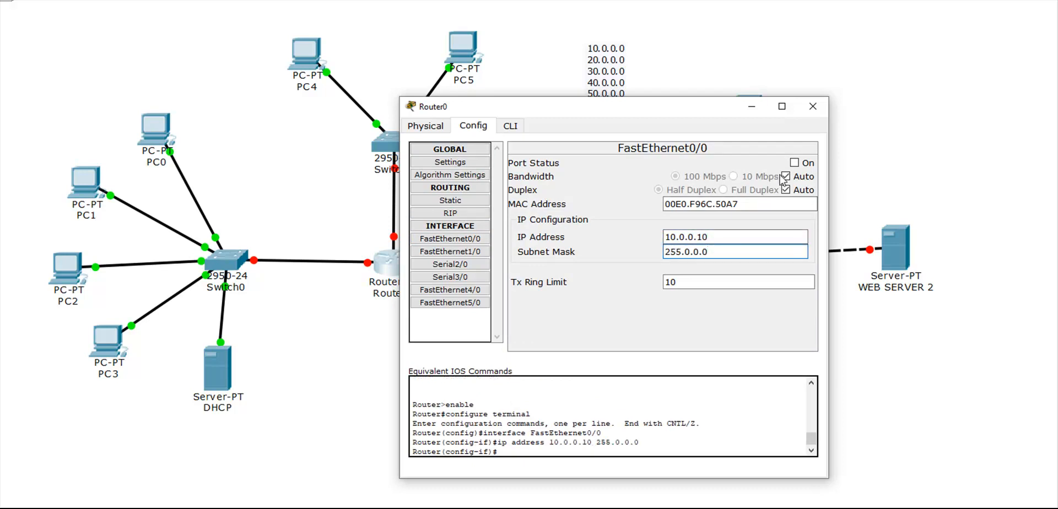
left_click(794, 164)
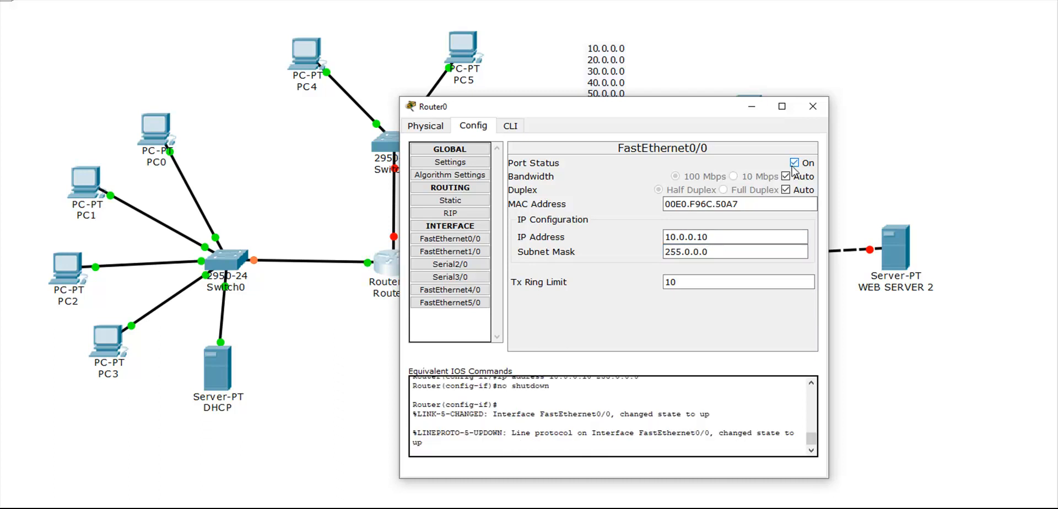
left_click(814, 107)
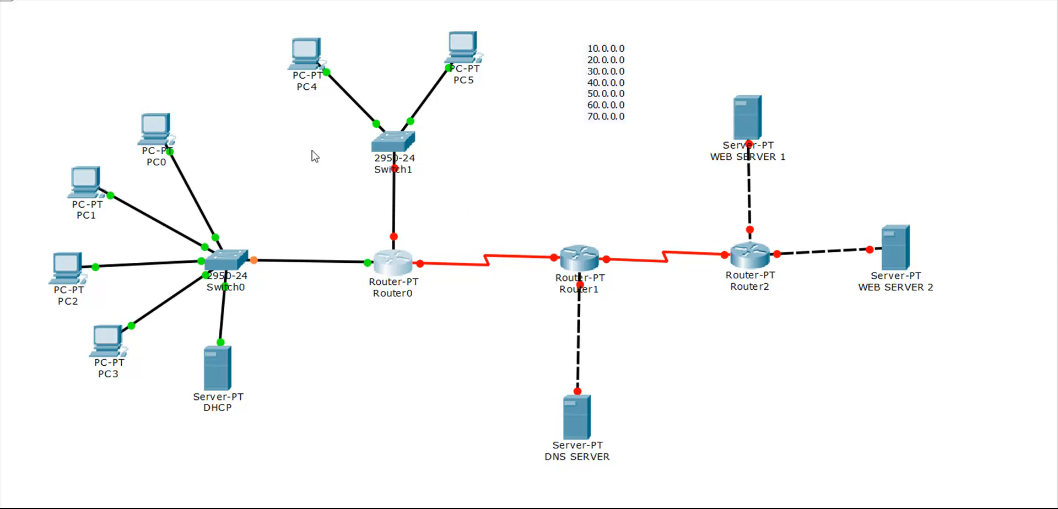
Step: Assign PC4 the static IP address 20.0.0.1 with subnet mask 255.0.0.0
mouse_move(418, 220)
left_click(305, 57)
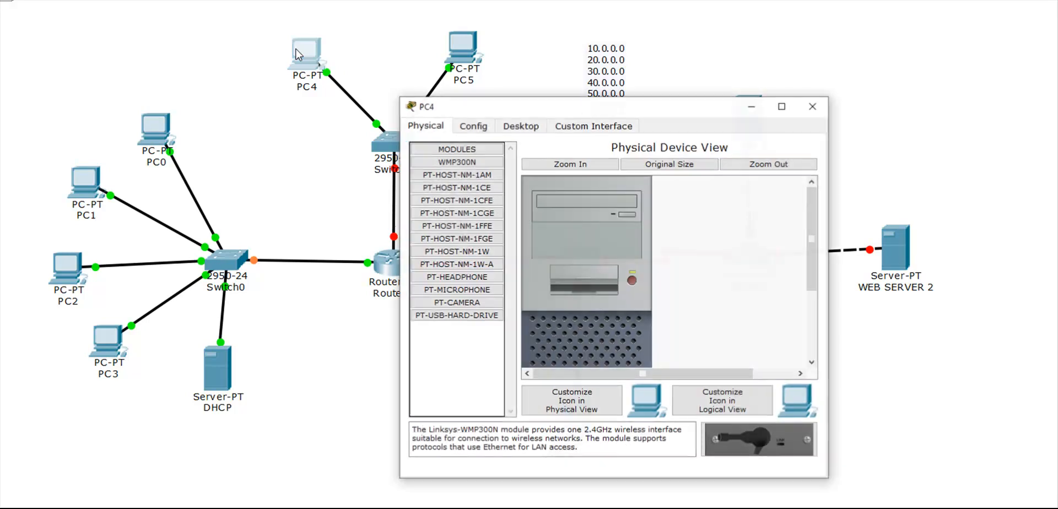
left_click(521, 125)
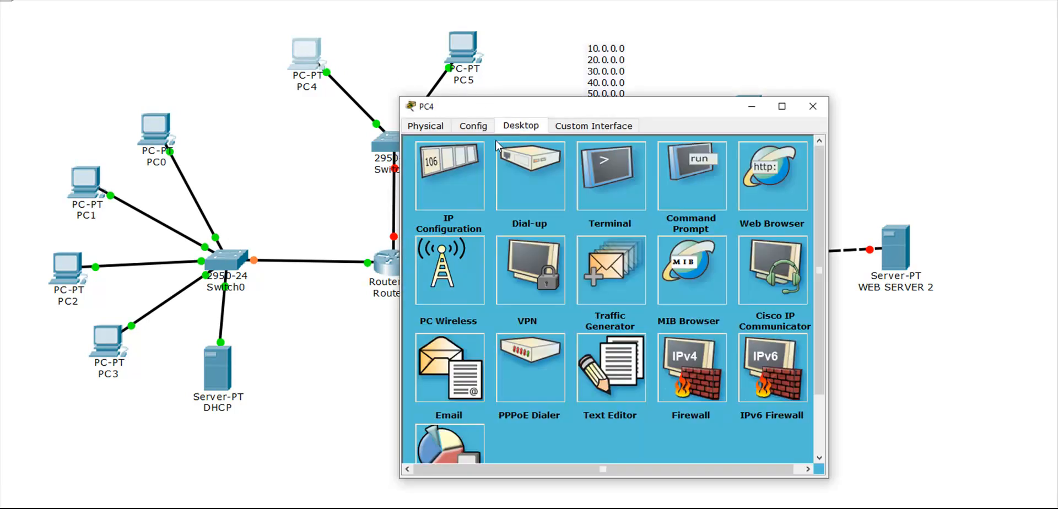
left_click(464, 166)
left_click(547, 208)
type("20.0.0.")
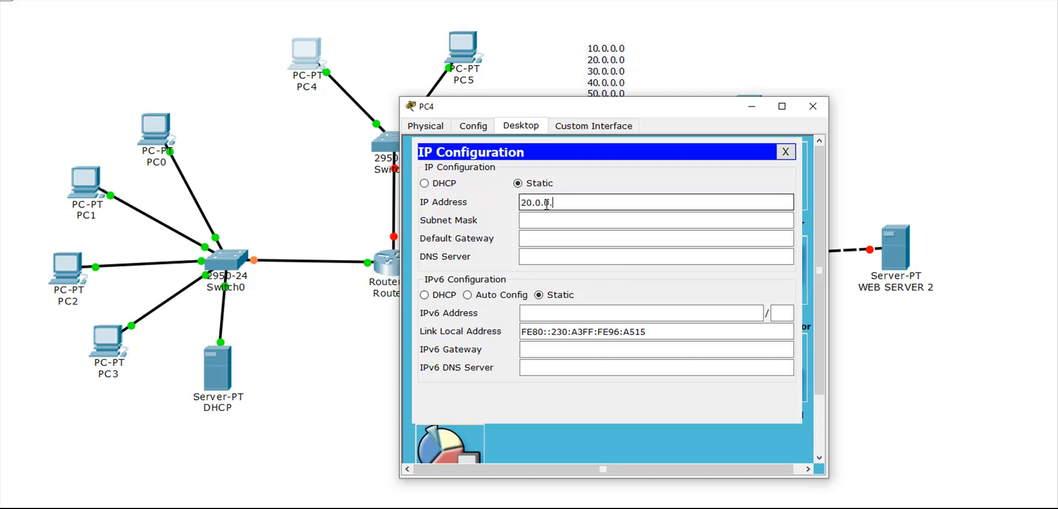
type("1")
left_click(628, 219)
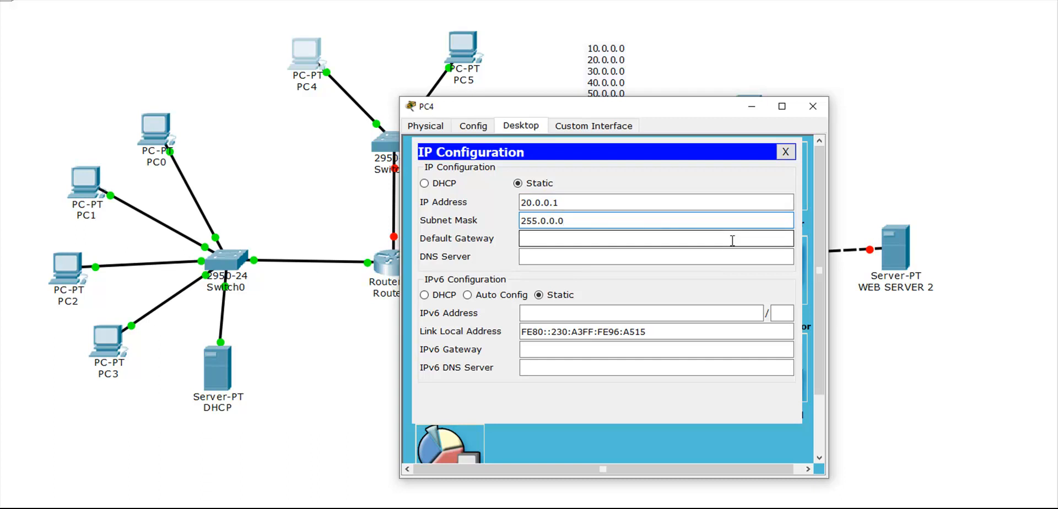
Step: Set PC4's default gateway to 20.0.0.10 and its DNS server to 40.0.0.1, then close its window
left_click(682, 237)
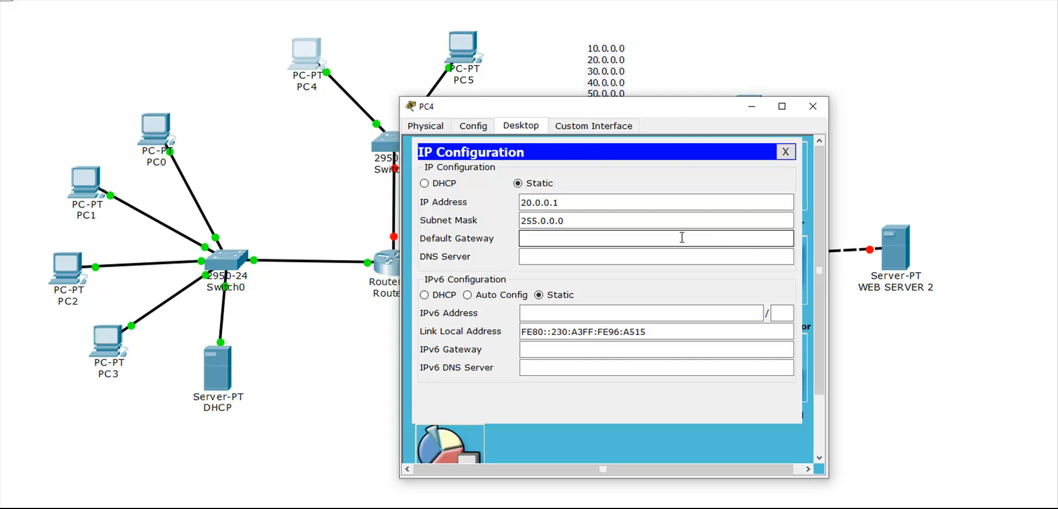
type("20.0.0.10")
left_click(654, 257)
left_click_drag(581, 107, 799, 99)
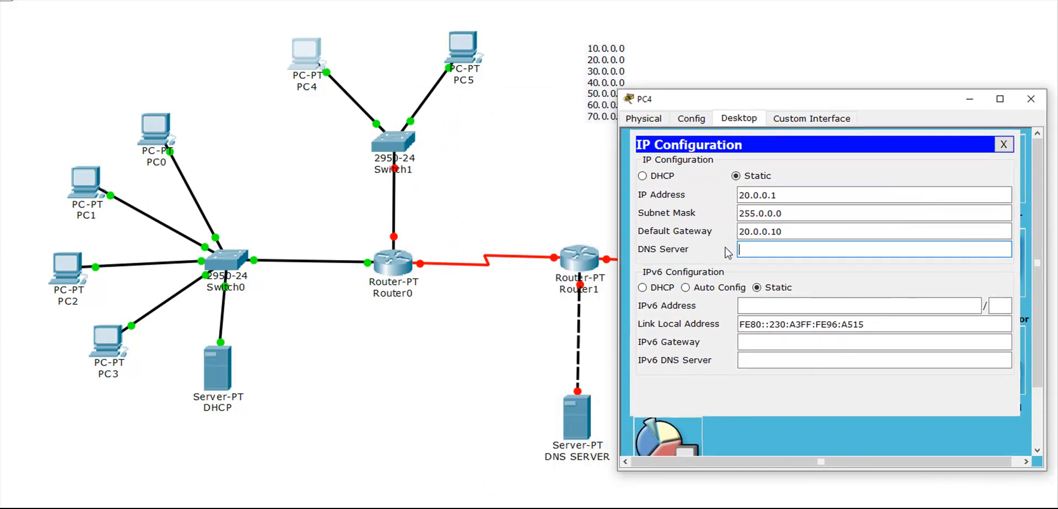
type("40.0.0.1")
left_click(1004, 145)
left_click(1031, 98)
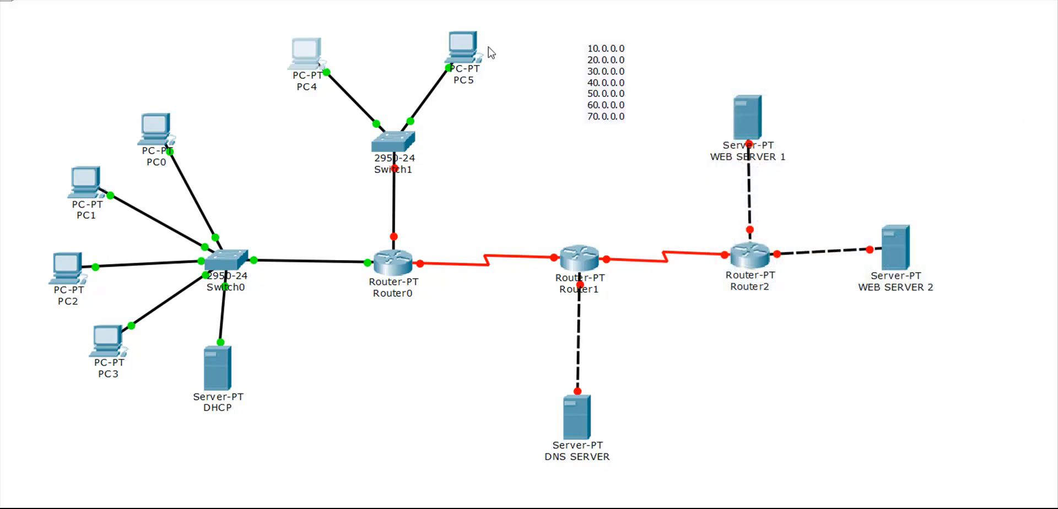
Step: Assign PC5 the static IP address 20.0.0.2 with subnet mask 255.0.0.0
left_click(476, 53)
left_click(521, 125)
left_click(449, 191)
left_click(540, 202)
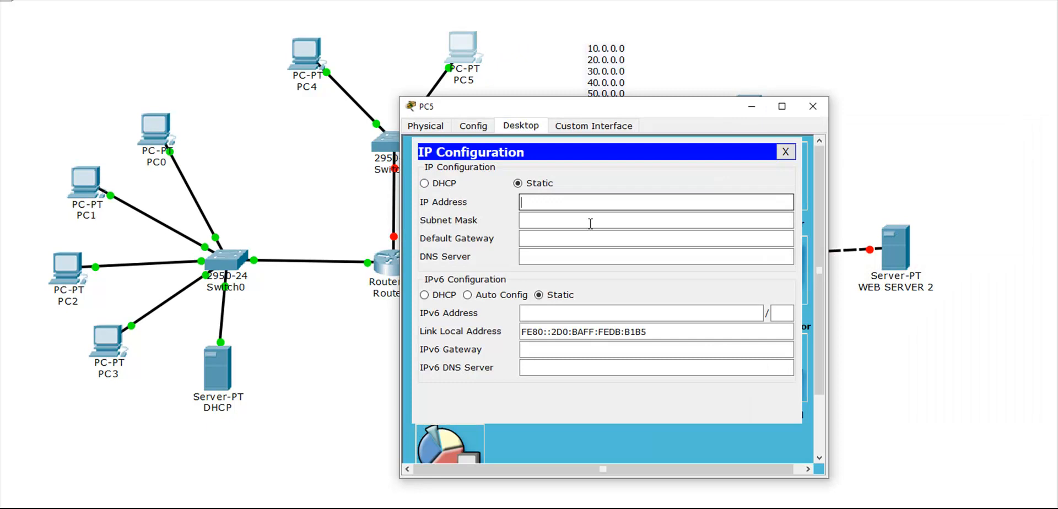
type("20.0.0.2")
left_click(707, 223)
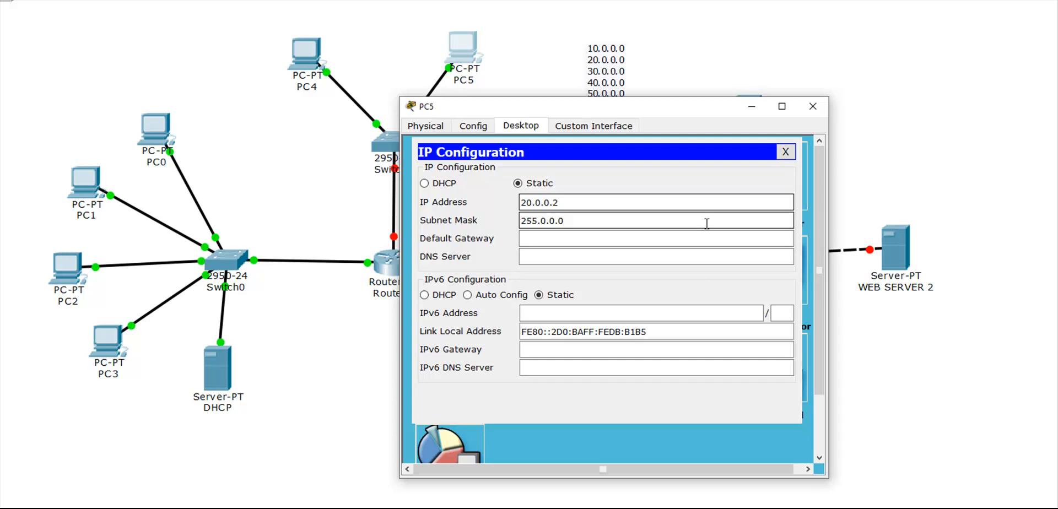
Step: Set PC5's default gateway to 20.0.0.10 and its DNS server to 40.0.0.1, then close its window
left_click(692, 241)
type("20.0.0.10")
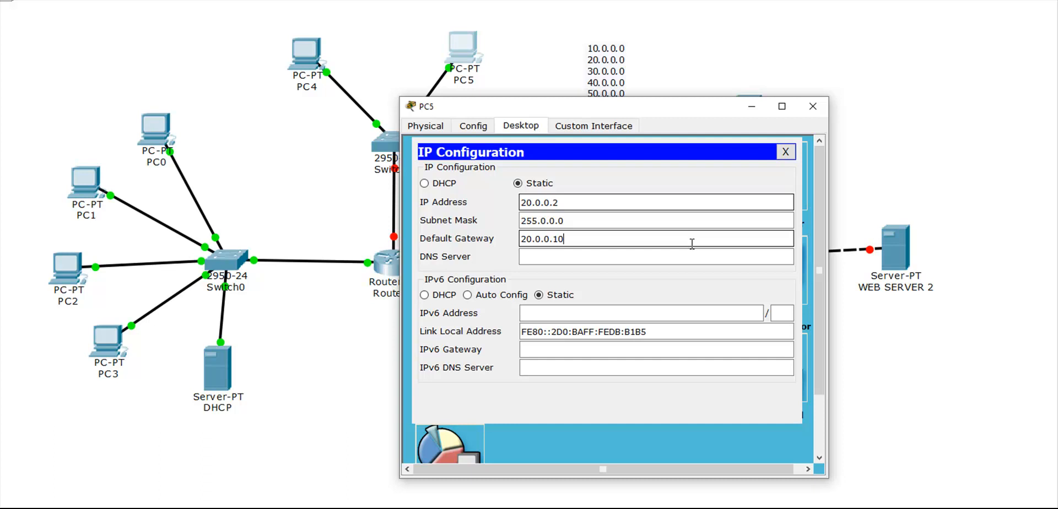
left_click(687, 258)
type("40.0.0.1")
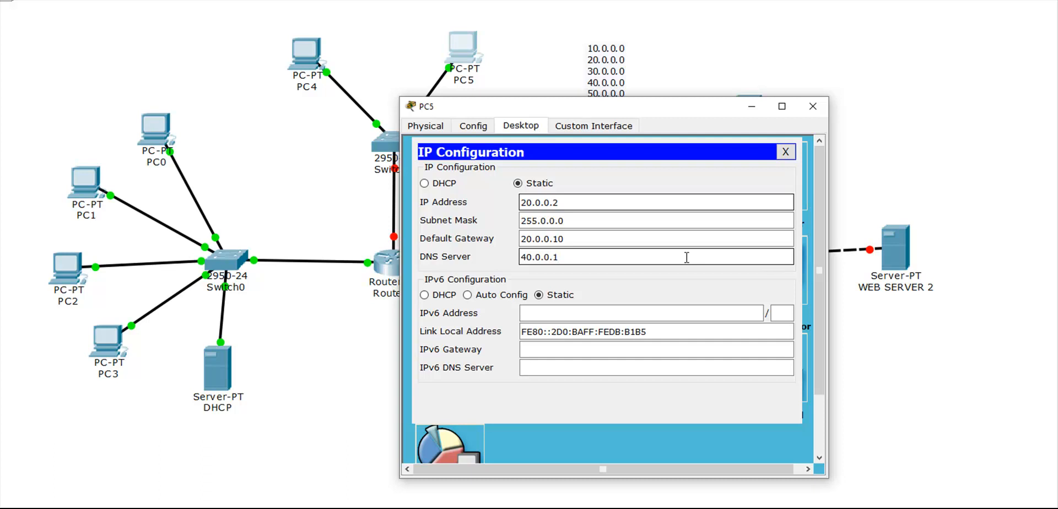
left_click(786, 151)
left_click(813, 106)
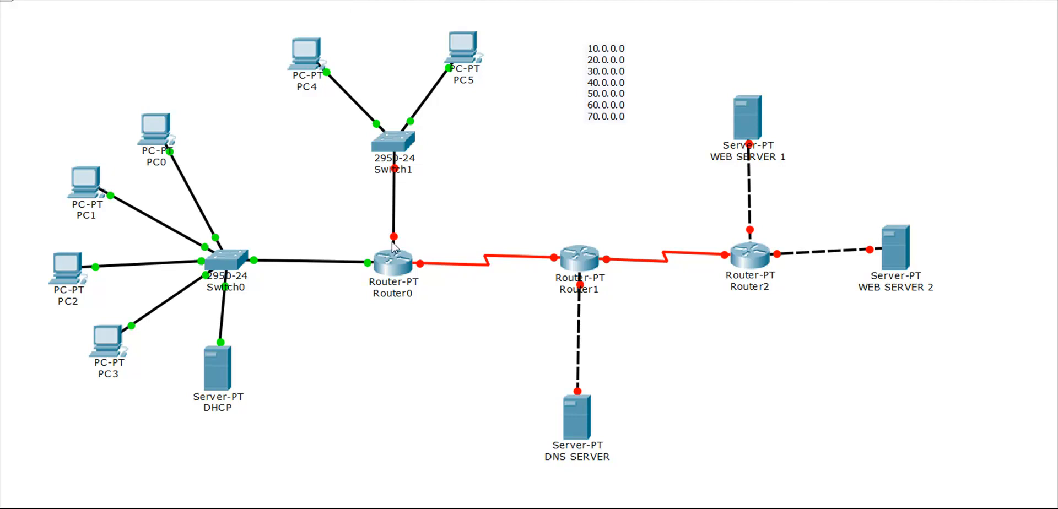
Step: Configure Router0's FastEthernet1/0 with IP address 20.0.0.10 and subnet mask 255.0.0.0, turn the port on, and close the router window
key("ctrl+u")
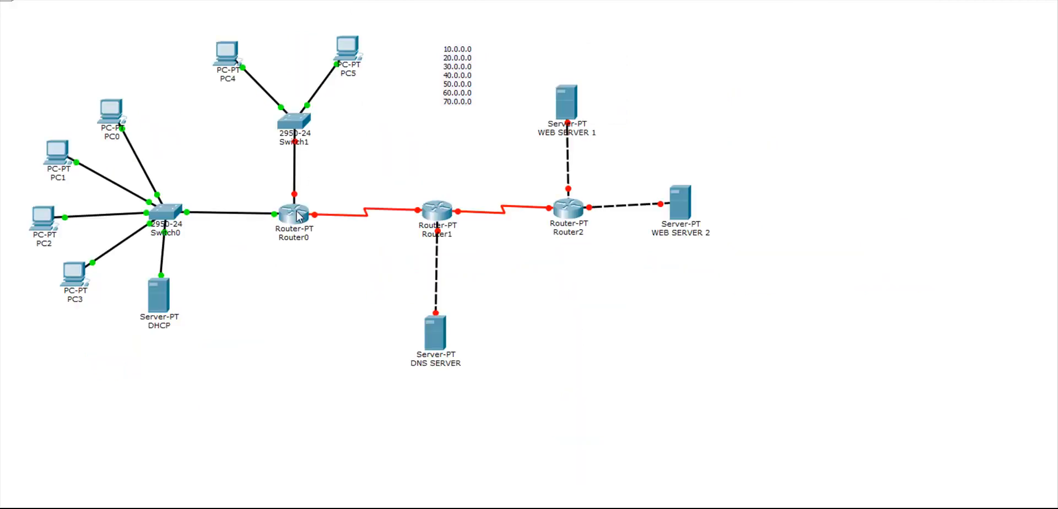
mouse_move(294, 201)
key("ctrl+i")
key("ctrl+i")
key("ctrl+i")
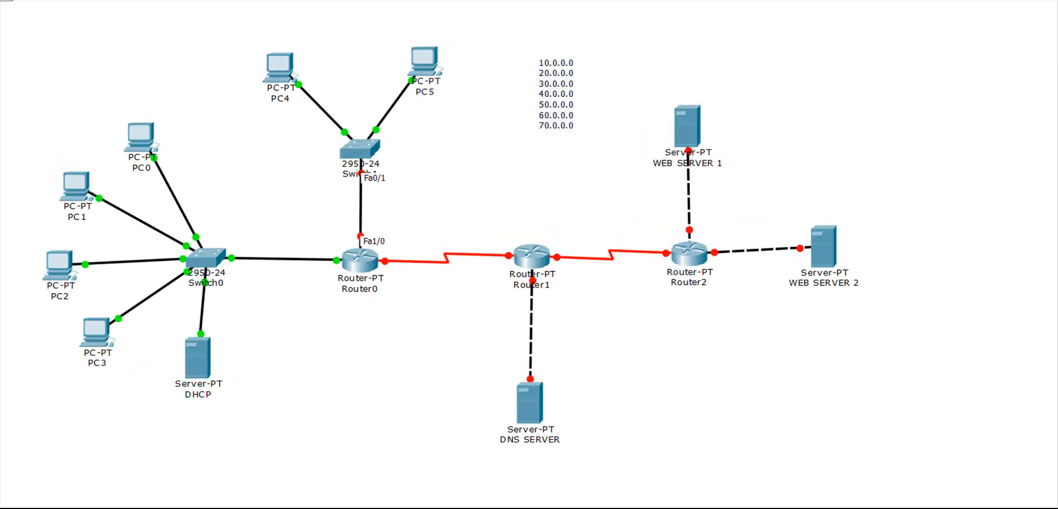
left_click(388, 269)
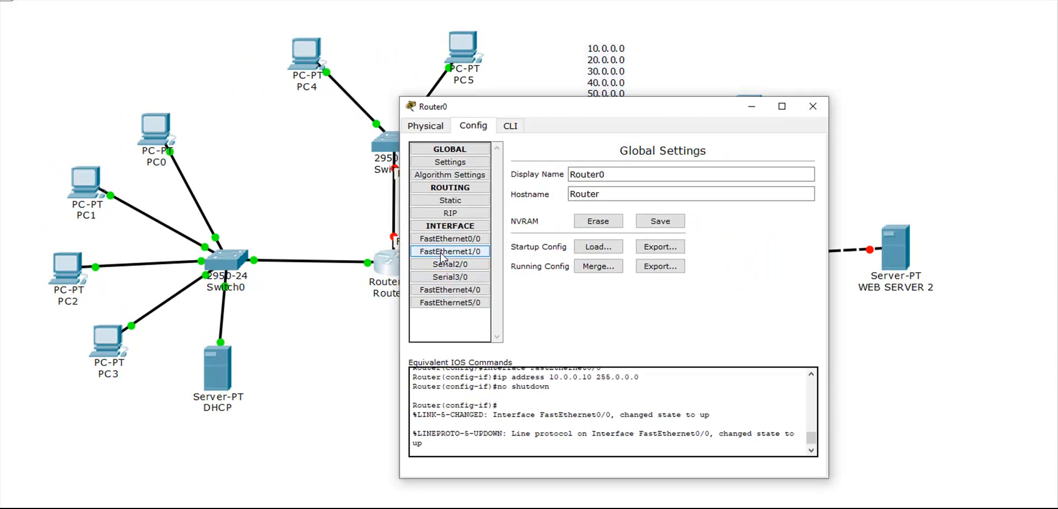
left_click(443, 252)
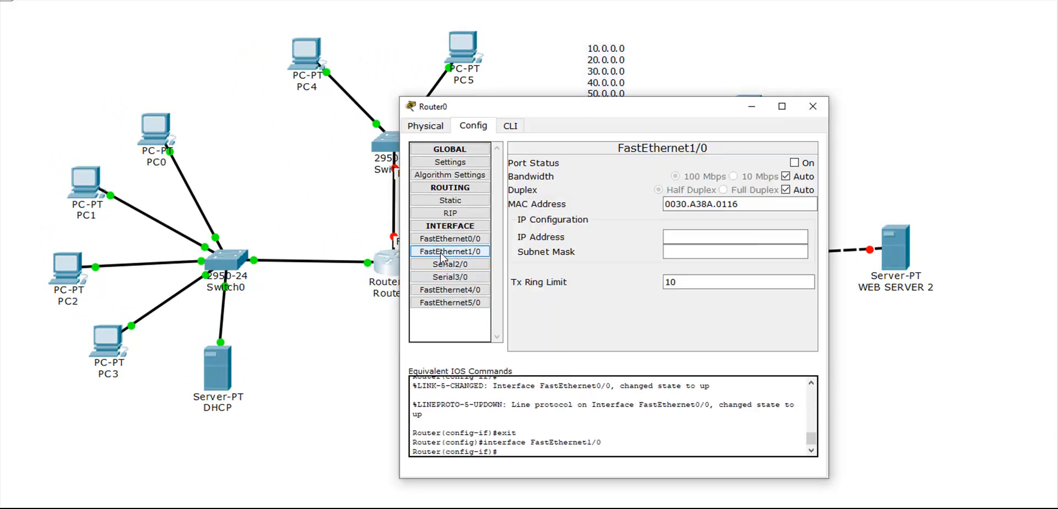
left_click(700, 237)
type("20.0.0.10")
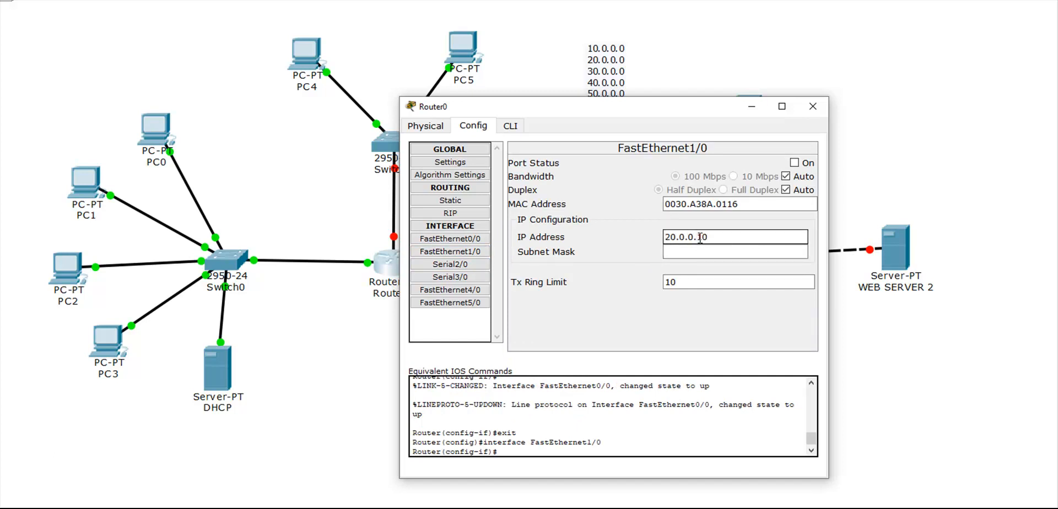
left_click(699, 251)
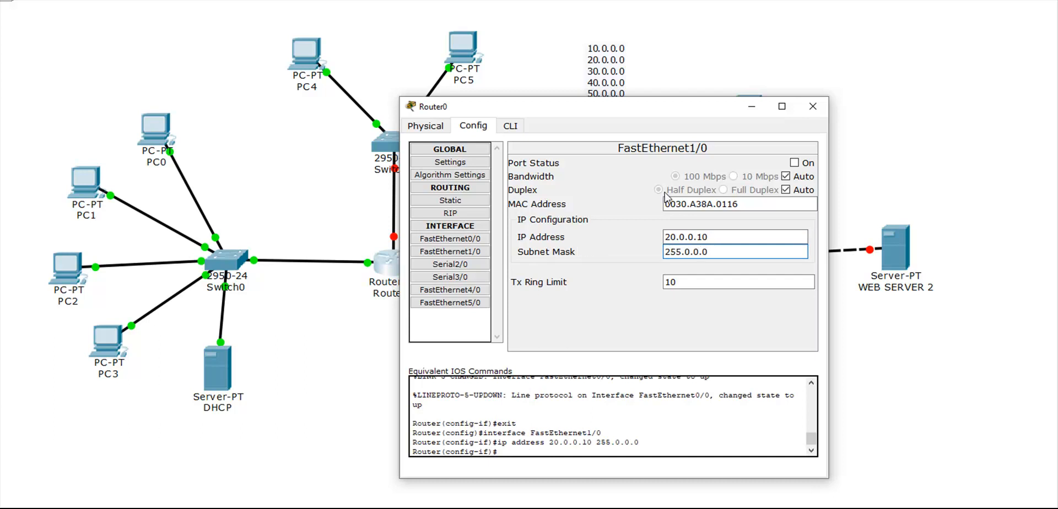
left_click(794, 163)
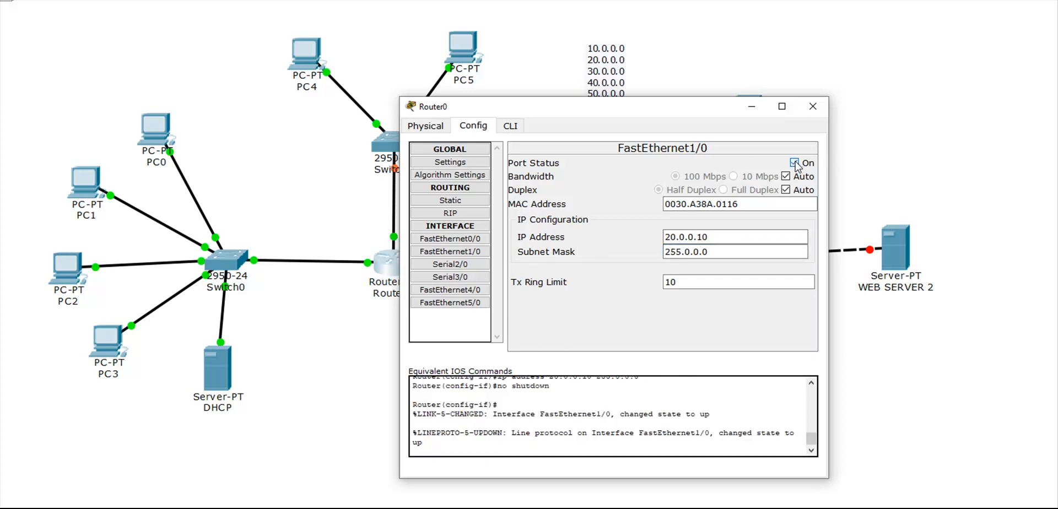
left_click(813, 106)
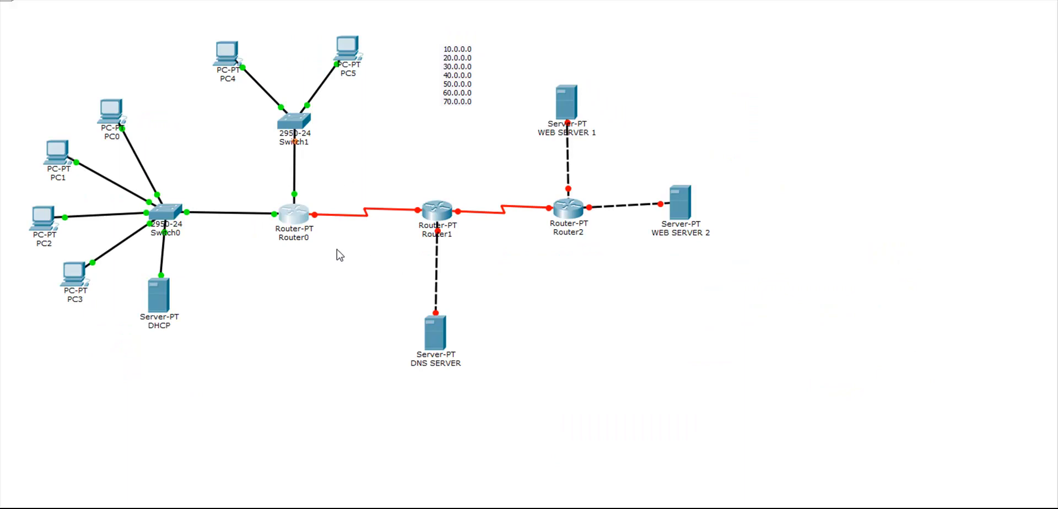
Step: Assign Router0's Serial2/0 interface the IP address 30.0.0.1 with subnet mask 255.0.0.0
left_click(338, 251)
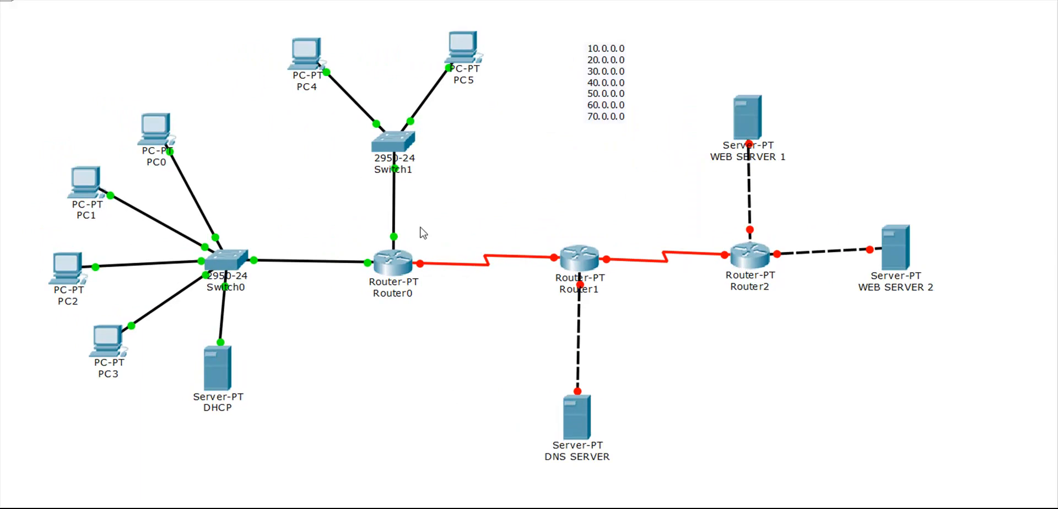
left_click(394, 261)
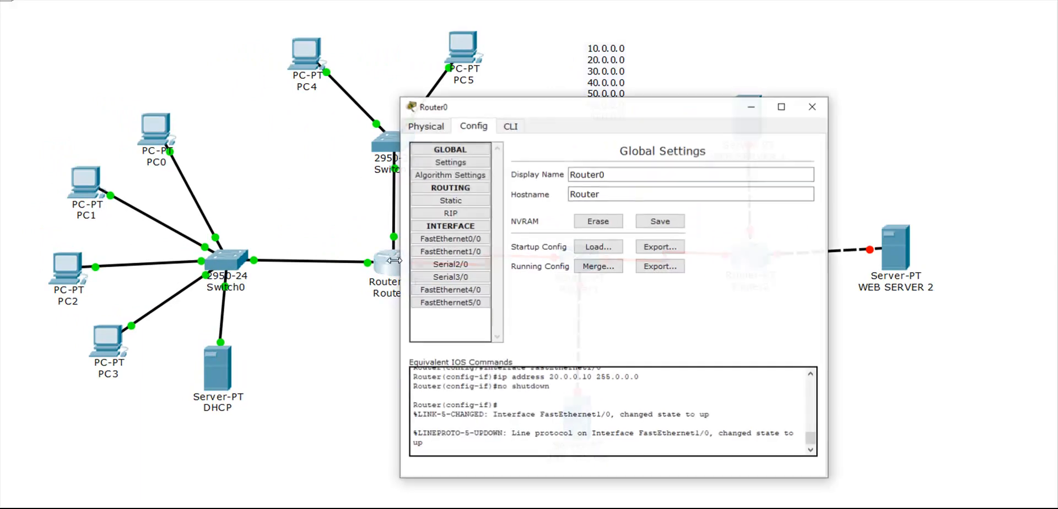
left_click(463, 266)
left_click(711, 226)
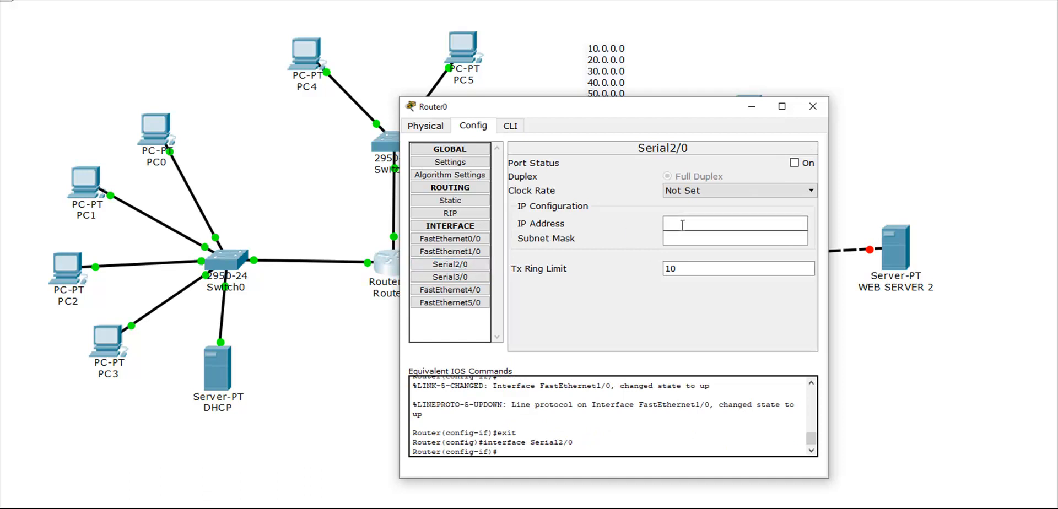
type("30.0.0.1")
left_click(714, 238)
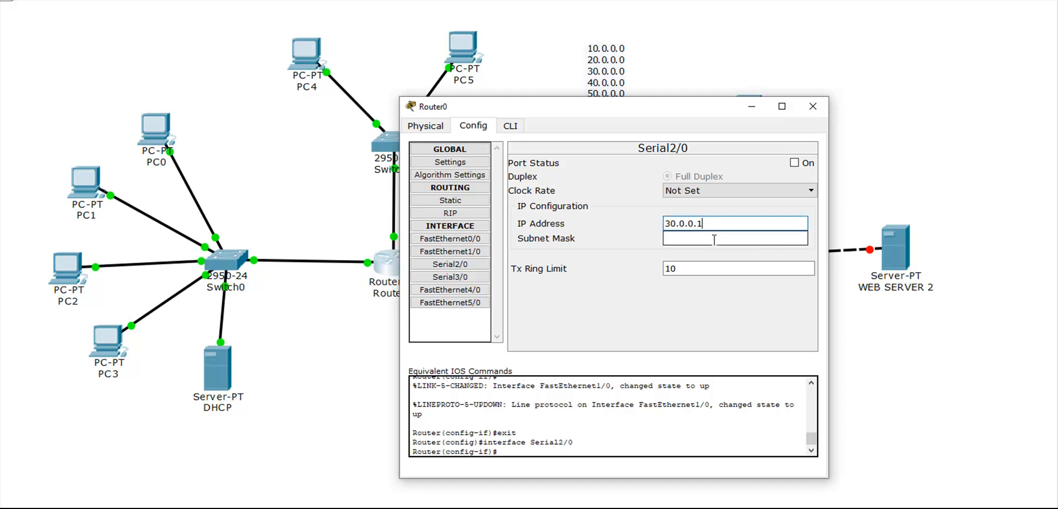
Step: Set the clock rate of Router0's Serial2/0 to 64000, turn the port on, and close the router window
left_click(733, 191)
scroll(730, 233, "up", 3)
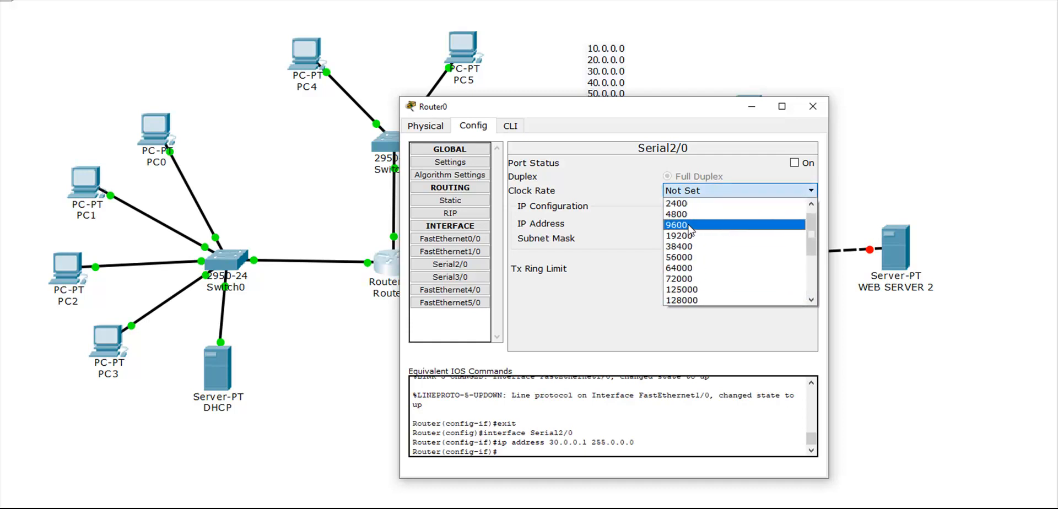
left_click(699, 267)
left_click(794, 163)
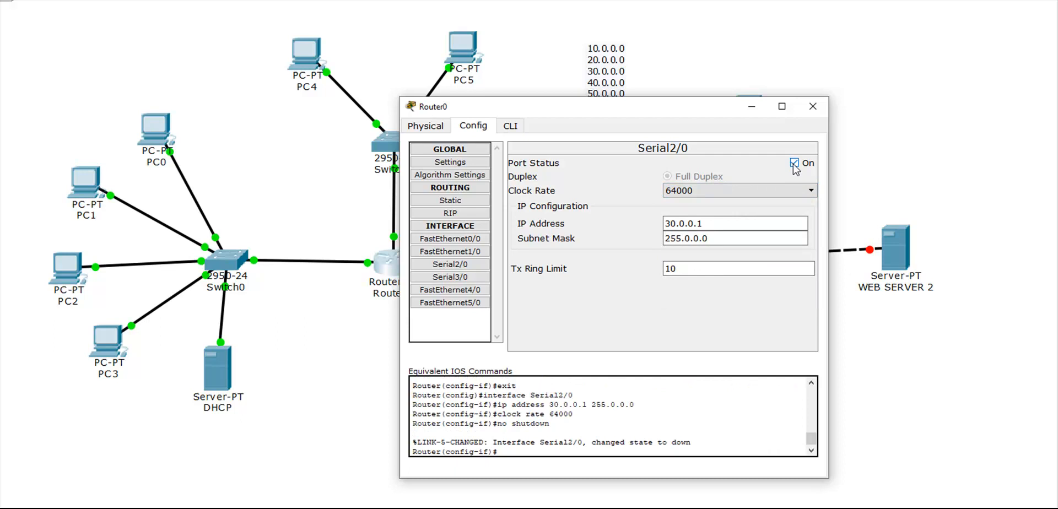
left_click(813, 106)
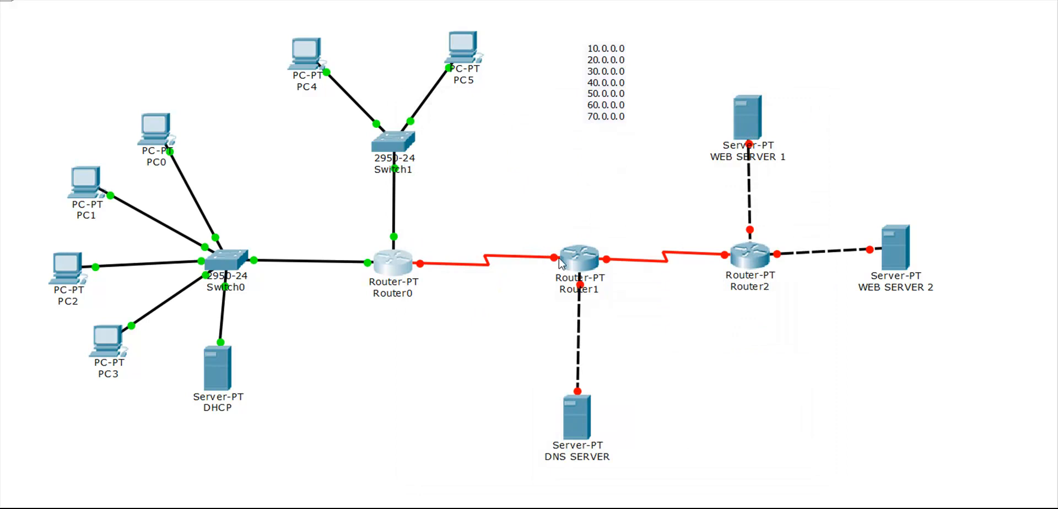
Step: Configure Router1's Serial3/0 with IP address 30.0.0.2 and subnet mask 255.0.0.0, turn the port on, and close the router window
left_click(578, 259)
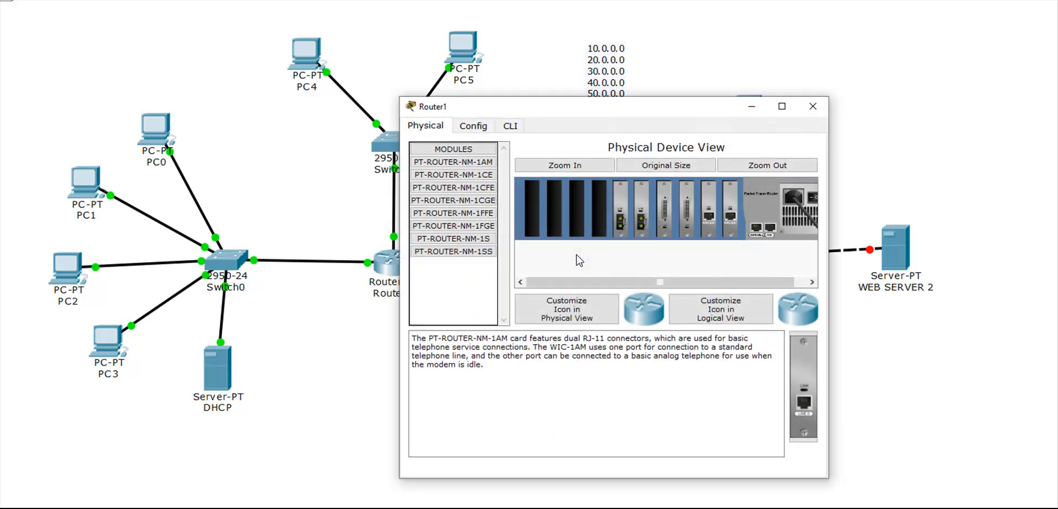
left_click(473, 126)
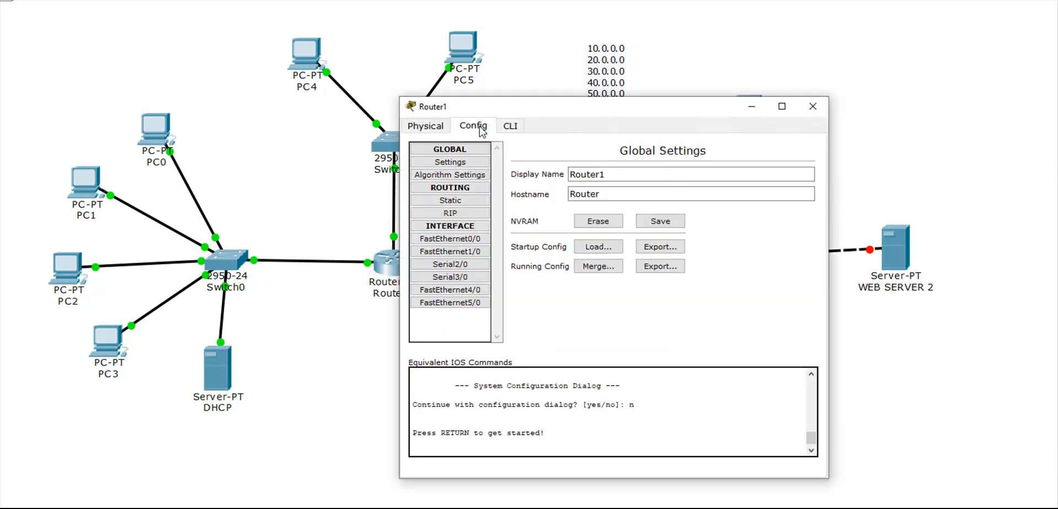
left_click(451, 277)
left_click(705, 224)
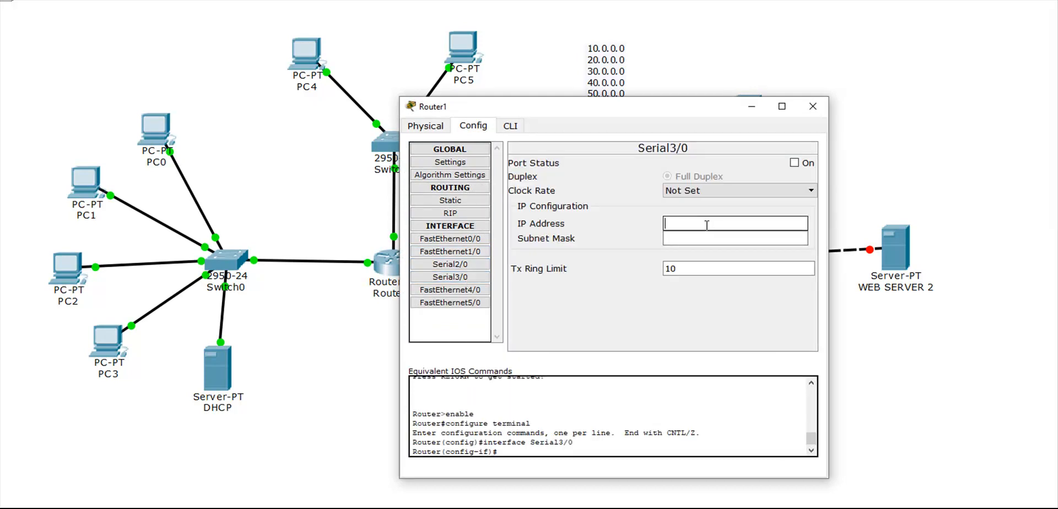
type("30.0.0.2")
left_click(718, 241)
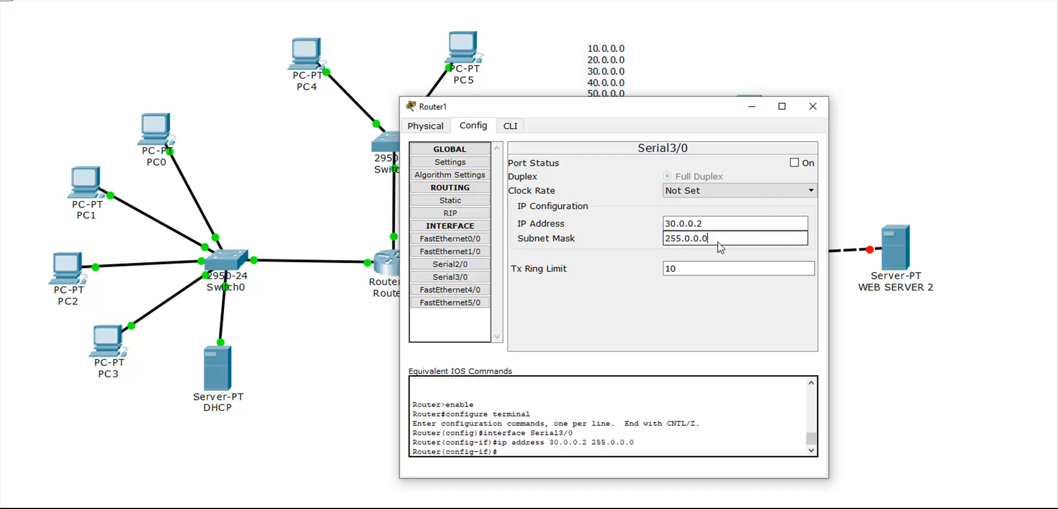
left_click(796, 164)
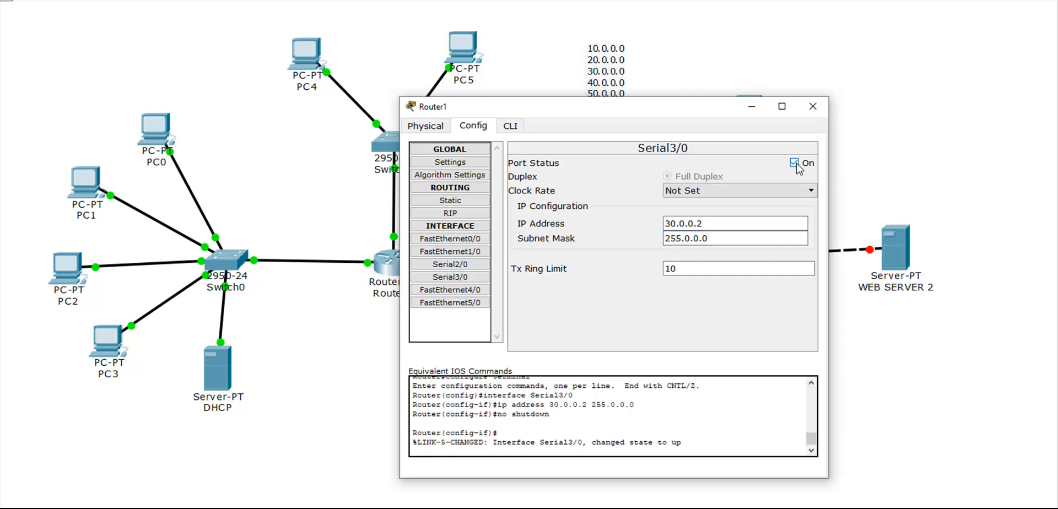
left_click(814, 109)
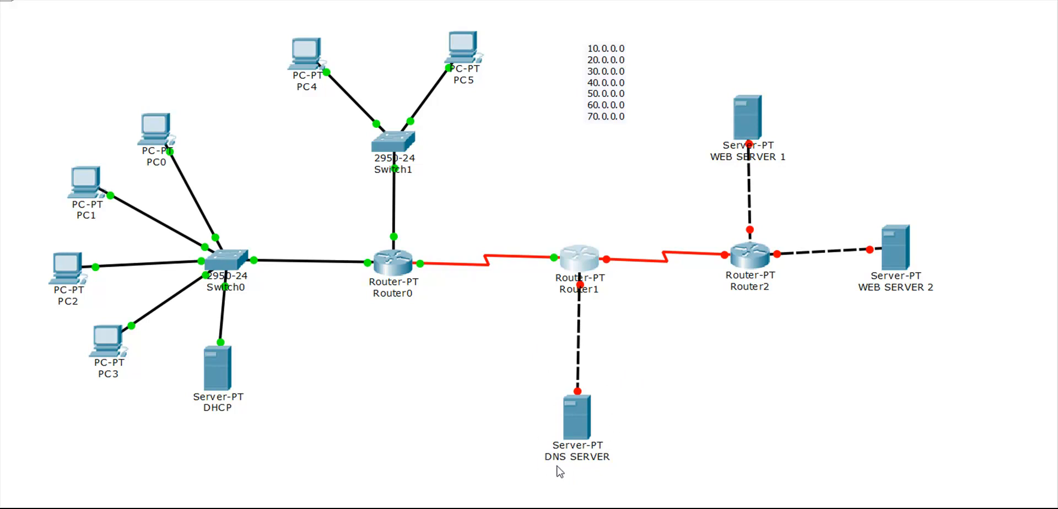
Step: Assign the DNS server the static IP address 40.0.0.1 with subnet mask 255.0.0.0
left_click(582, 421)
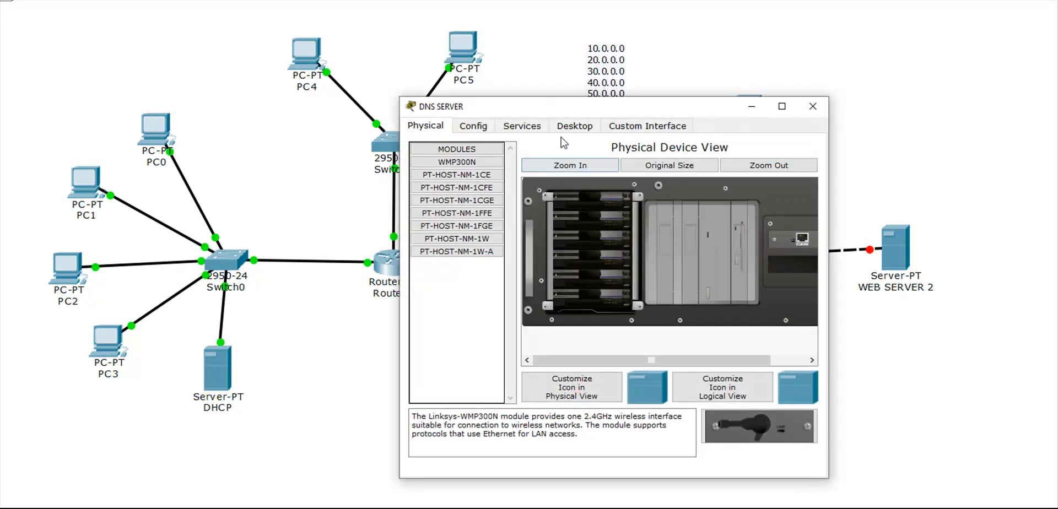
left_click(564, 130)
left_click(462, 180)
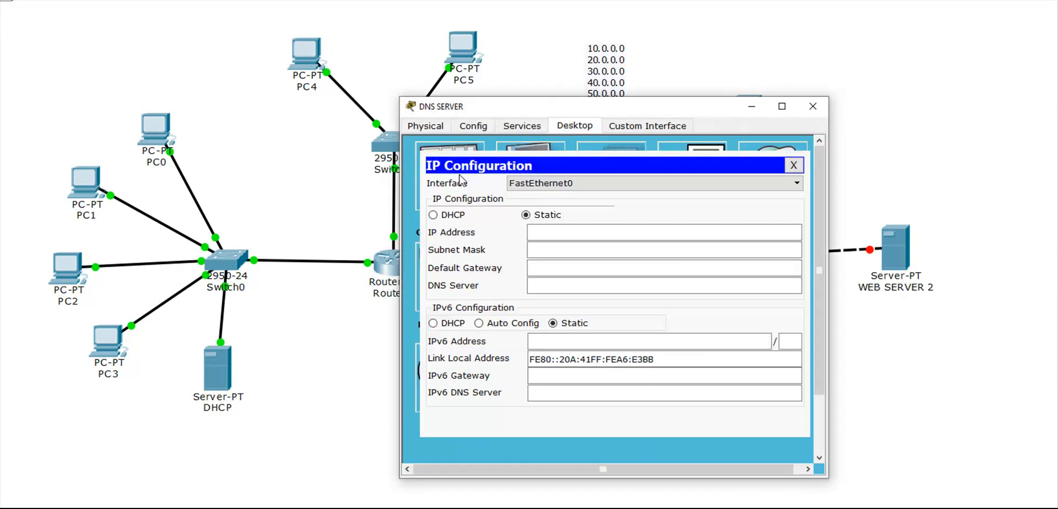
left_click(562, 228)
type("40.0.0.1")
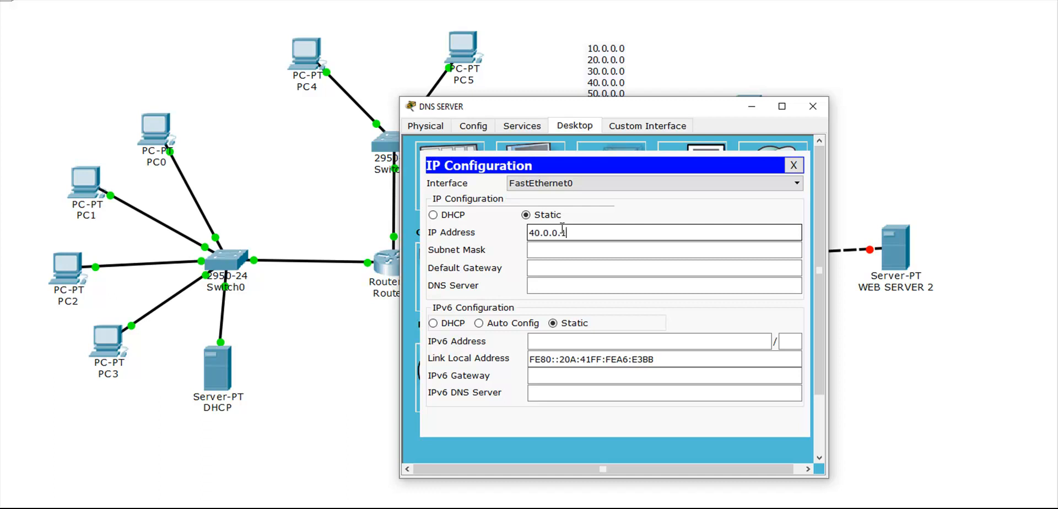
key("Tab")
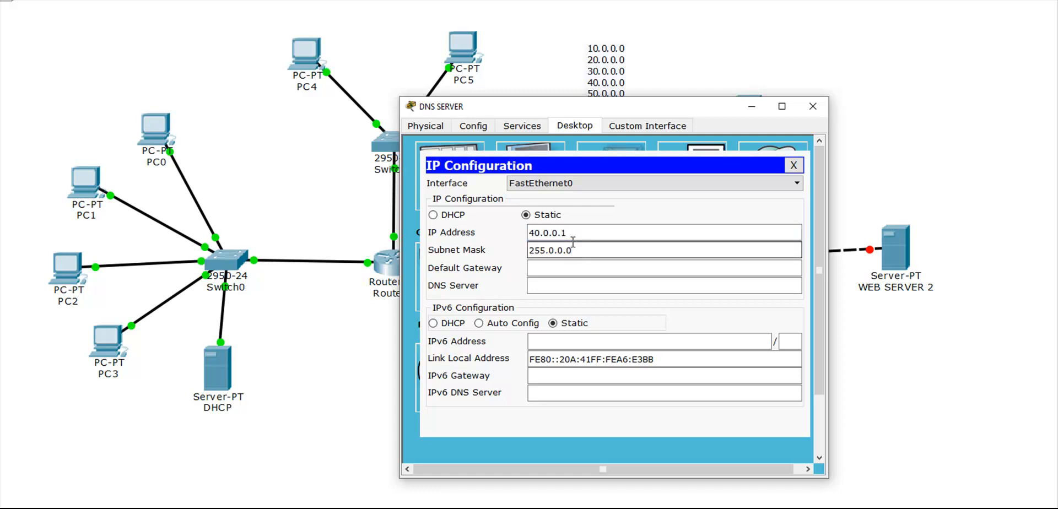
Step: Set the DNS server's default gateway to 40.0.0.10 and its DNS server address to 40.0.0.1, then close its window
left_click(596, 267)
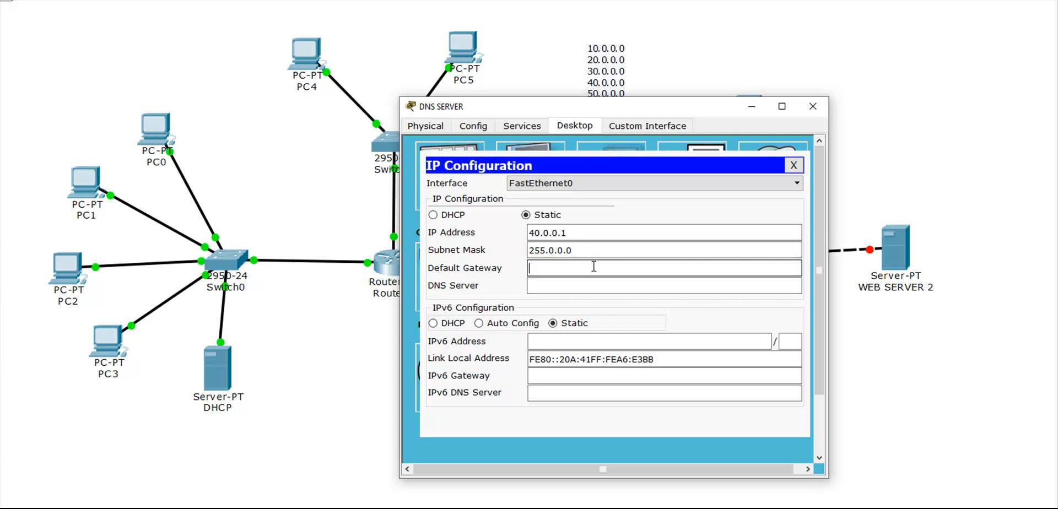
type("40.0.0.10")
left_click_drag(594, 267, 522, 270)
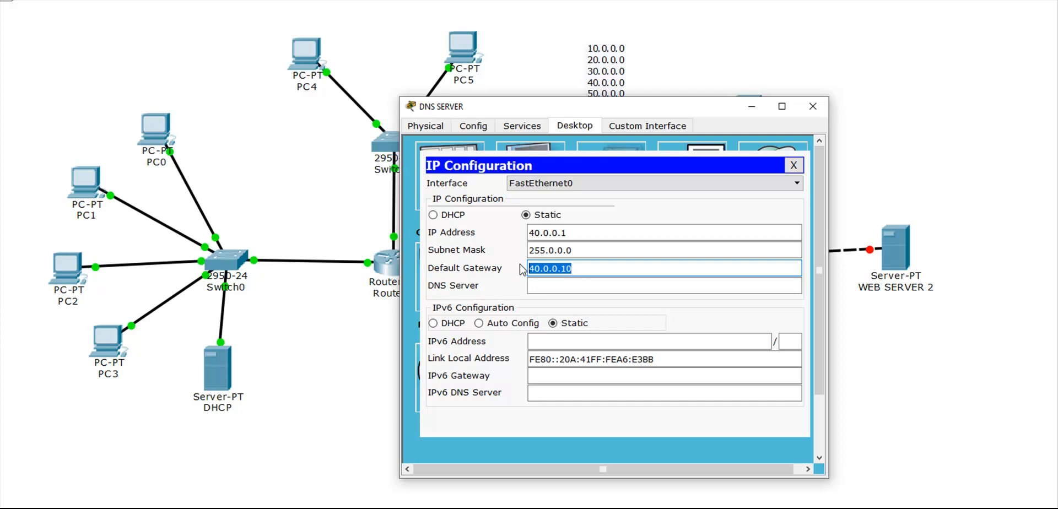
left_click(568, 286)
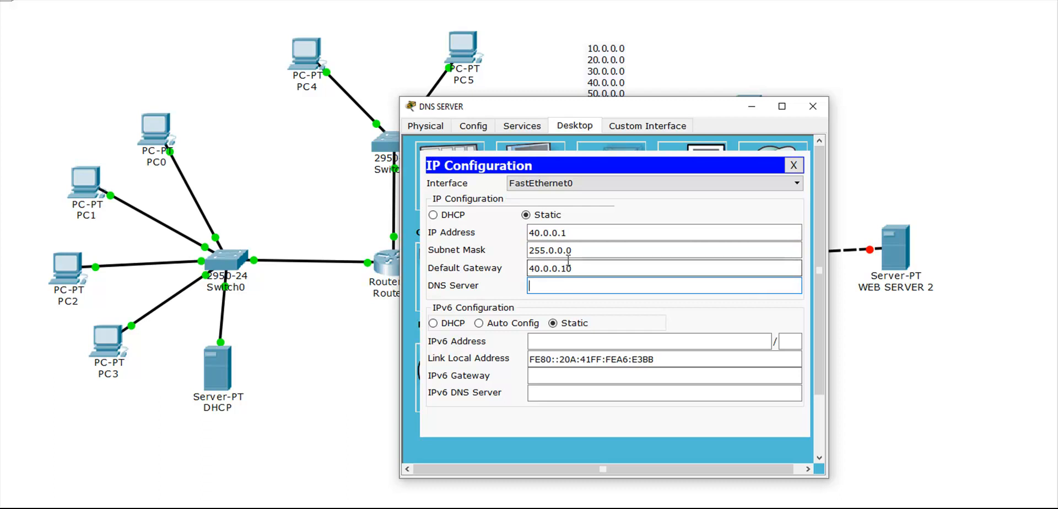
type("40.0.0.1")
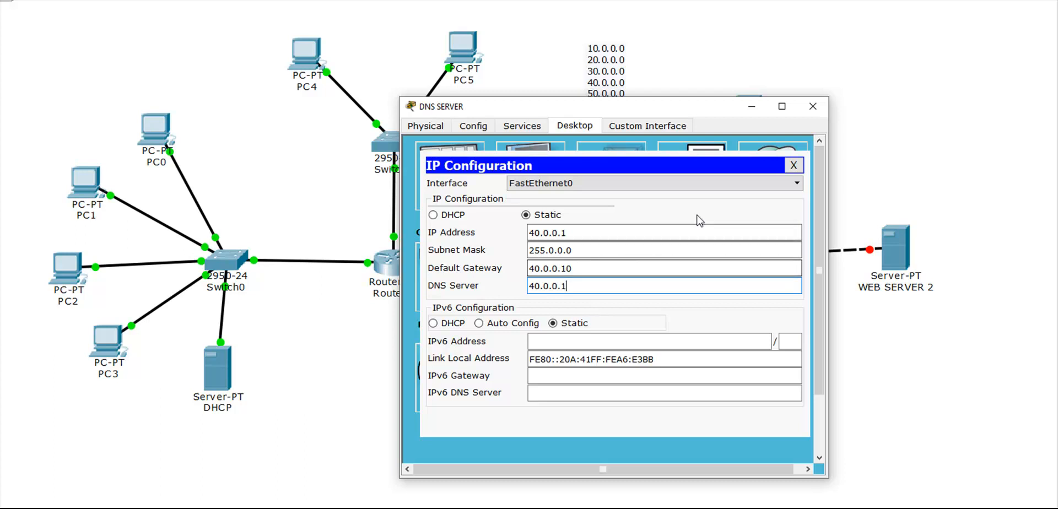
left_click(794, 166)
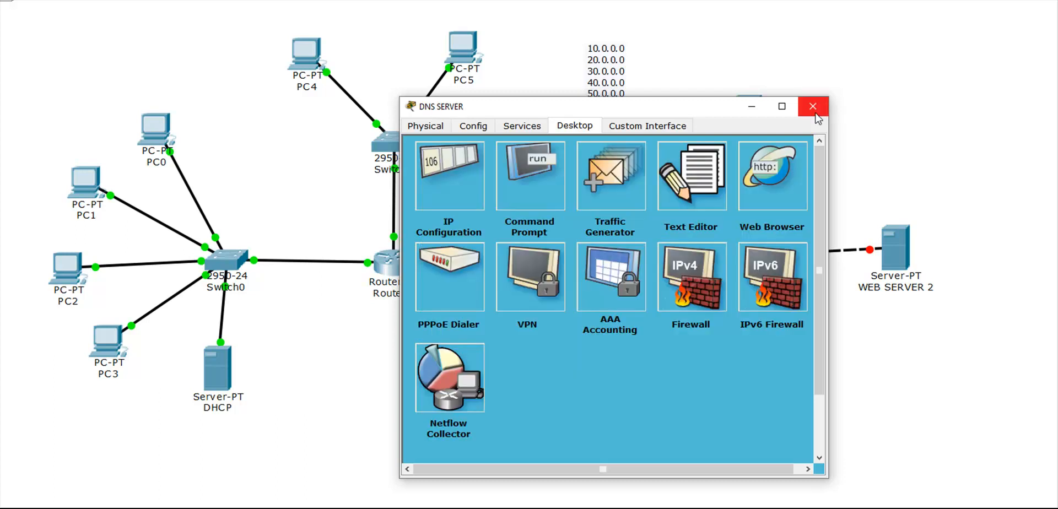
left_click(813, 106)
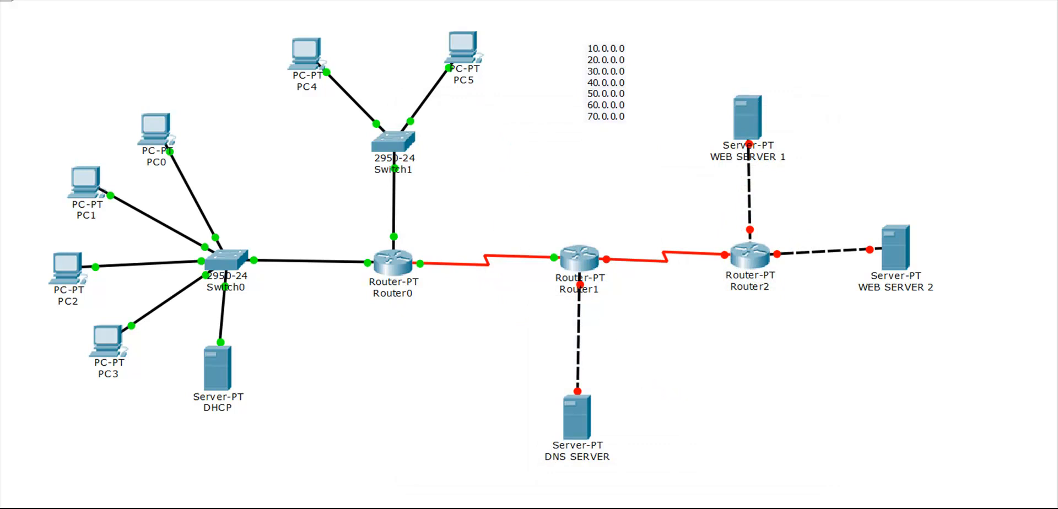
Step: Configure Router1's FastEthernet0/0 with IP address 40.0.0.10 and subnet mask 255.0.0.0, turn the port on, and close the router window
key("ctrl+u")
mouse_move(437, 231)
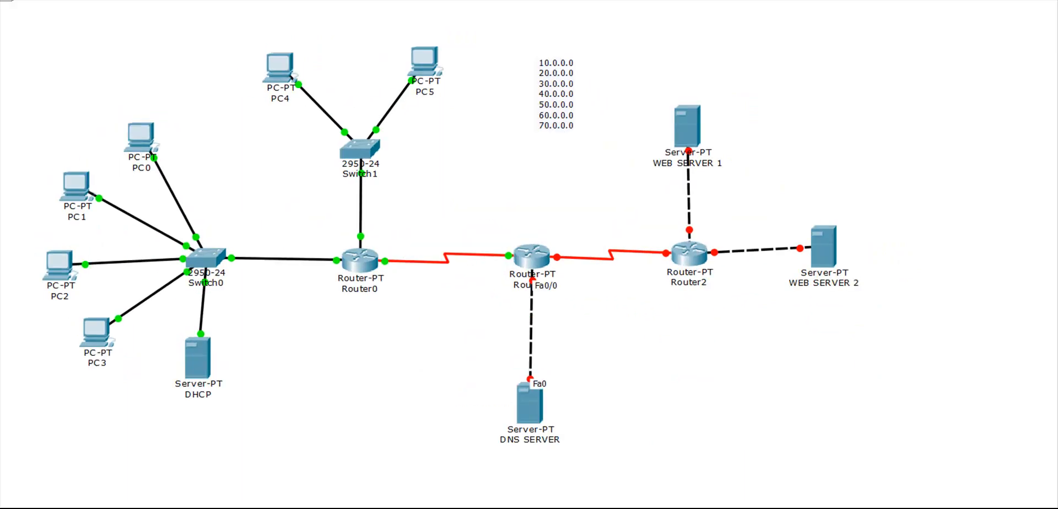
left_click(588, 256)
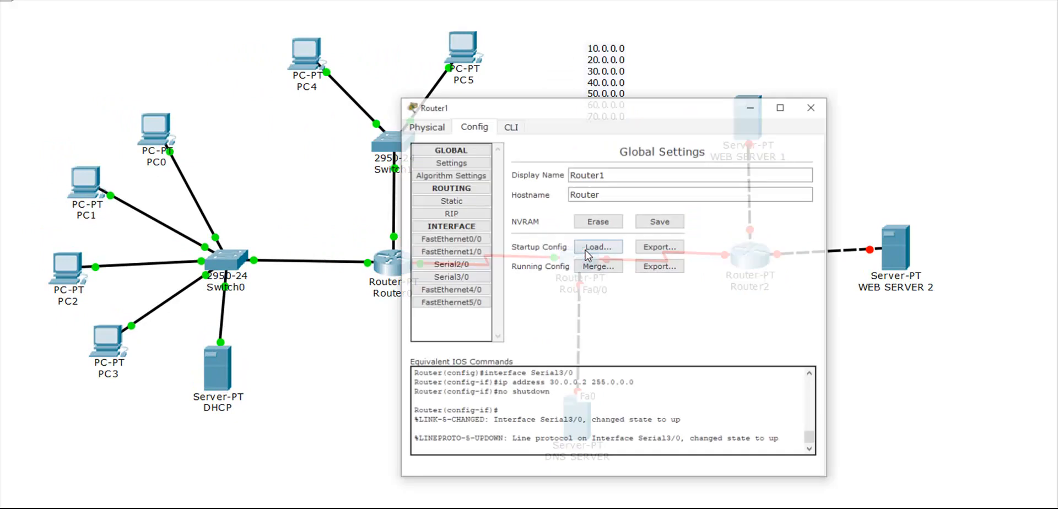
left_click(471, 239)
left_click(719, 238)
type("40.0.0.10")
left_click(718, 251)
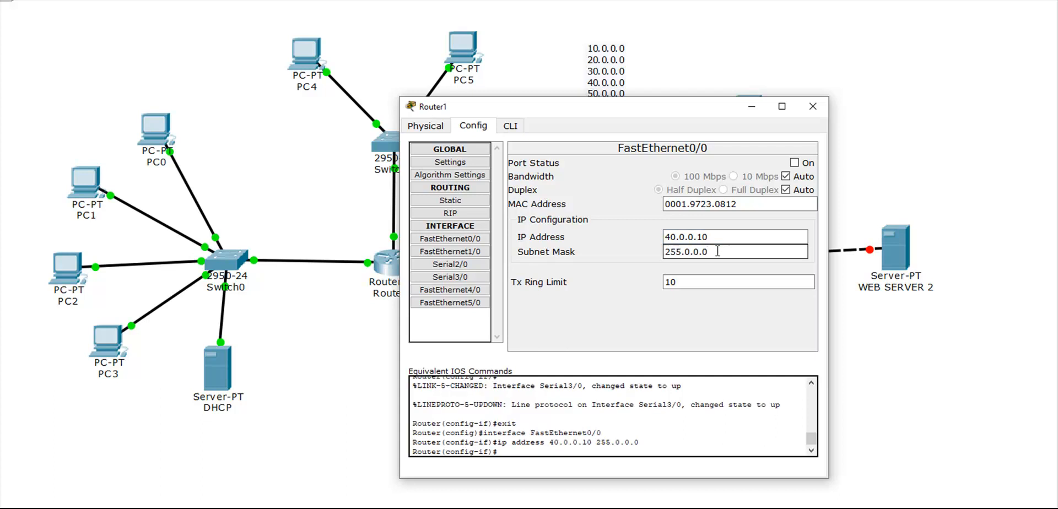
left_click(794, 163)
left_click(813, 106)
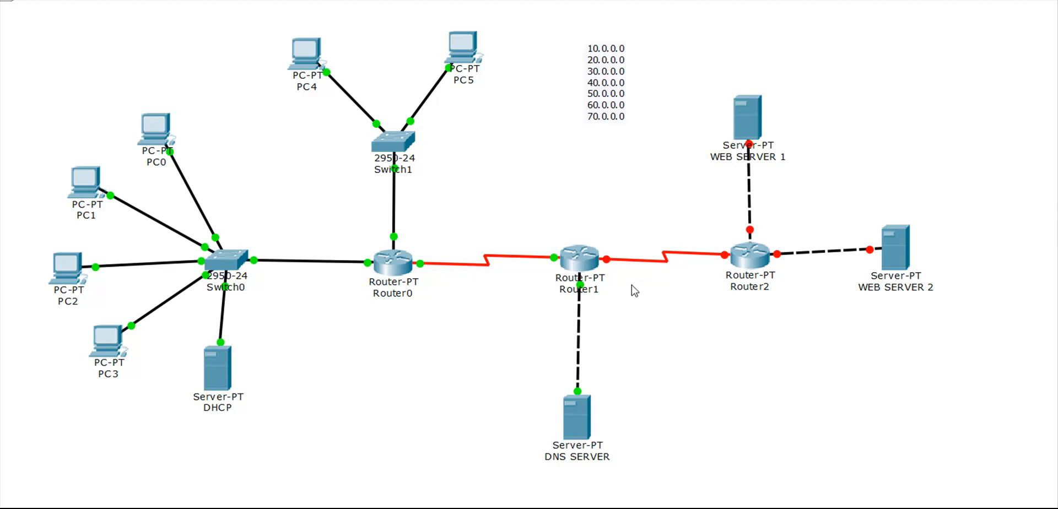
Step: Assign Router1's Serial2/0 interface the IP address 50.0.0.1 with subnet mask 255.0.0.0
key("ctrl+u")
left_click(579, 269)
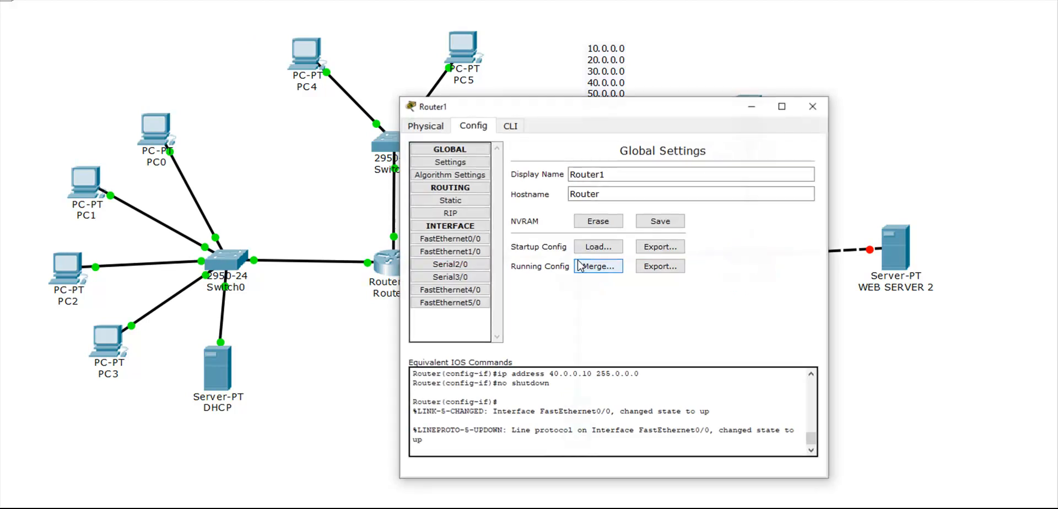
left_click(465, 265)
left_click(693, 223)
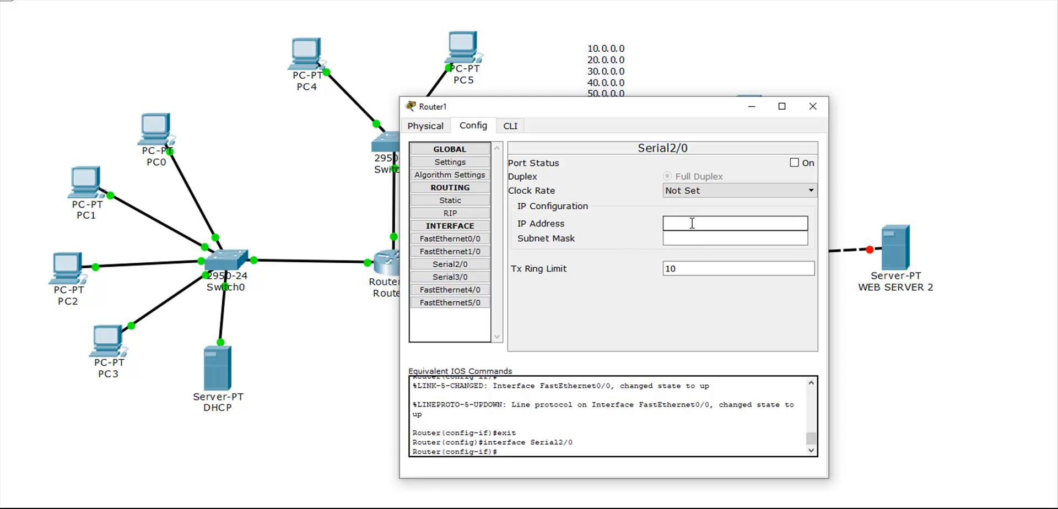
type("50.0.0.1")
left_click(693, 238)
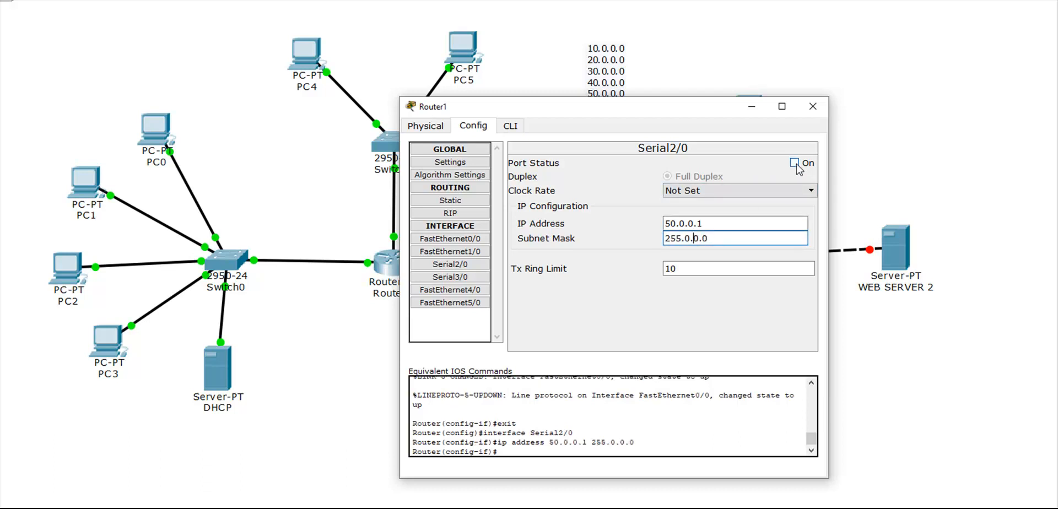
Step: Set the clock rate of Router1's Serial2/0 to 64000, turn the port on, and close the router window
left_click(765, 193)
scroll(739, 225, "up", 3)
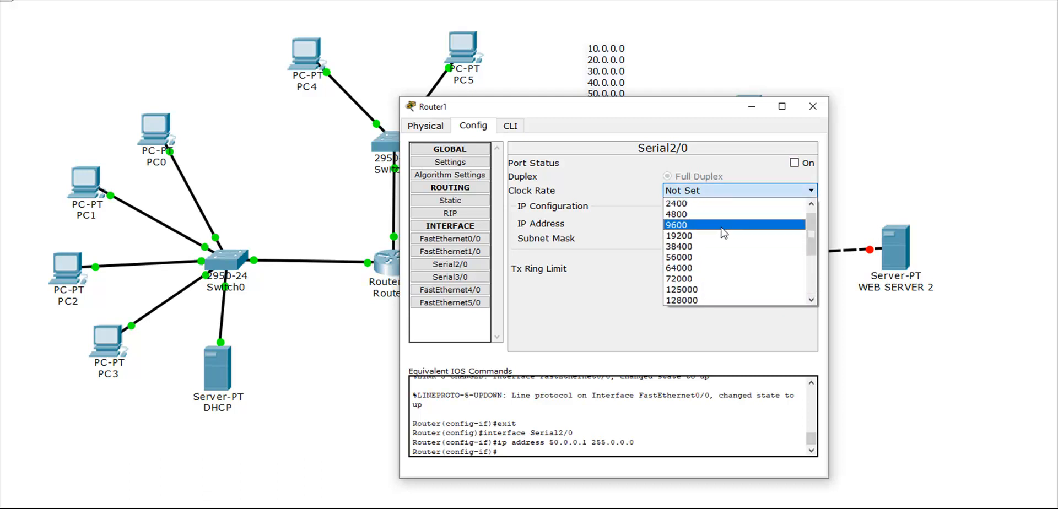
left_click(696, 267)
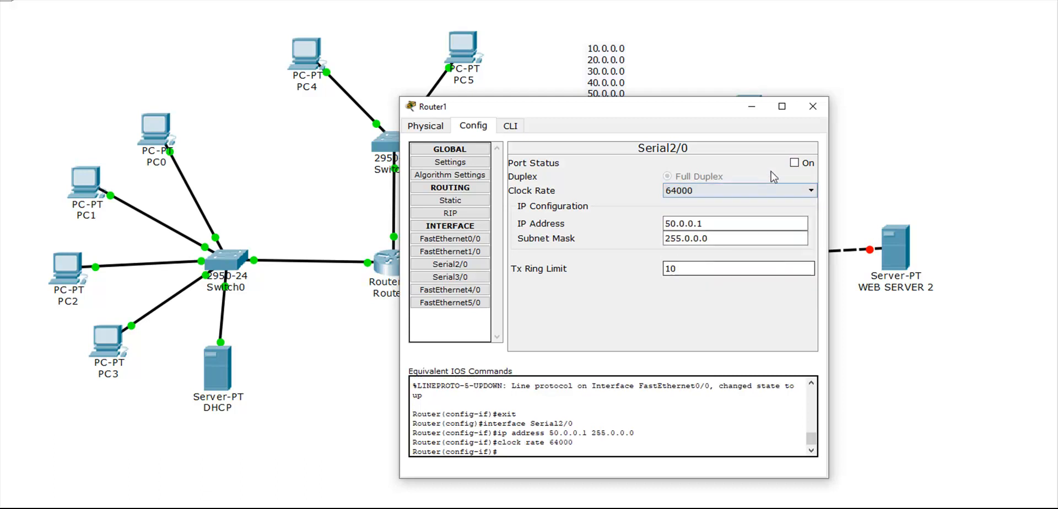
left_click(794, 163)
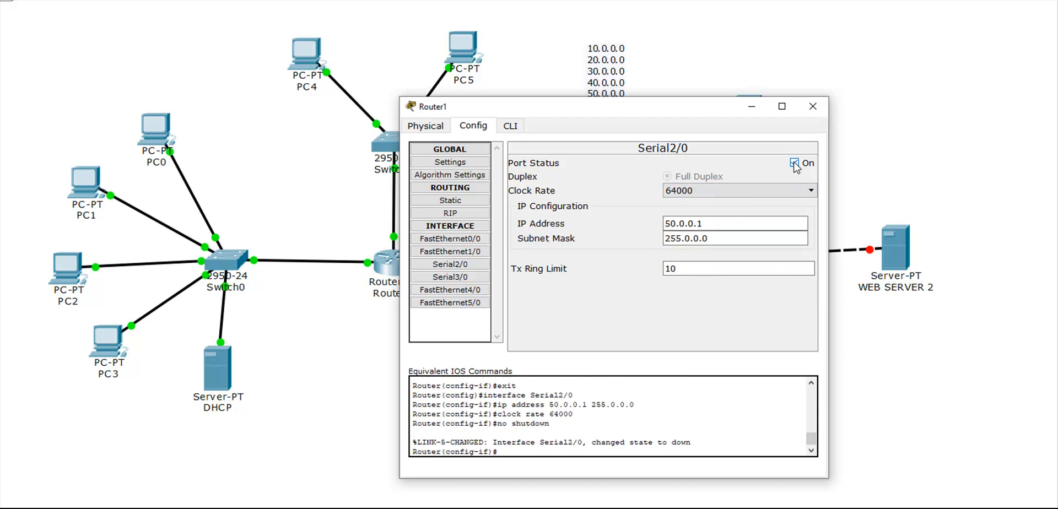
left_click(813, 107)
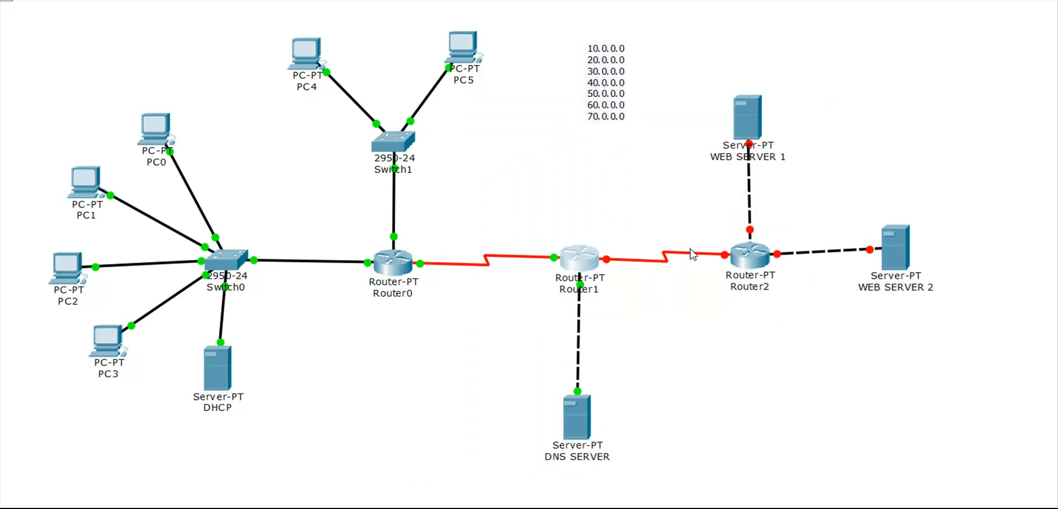
Step: Configure Router2's Serial2/0 with IP address 50.0.0.2 and subnet mask 255.0.0.0, turn the port on, and close the router window
left_click(749, 259)
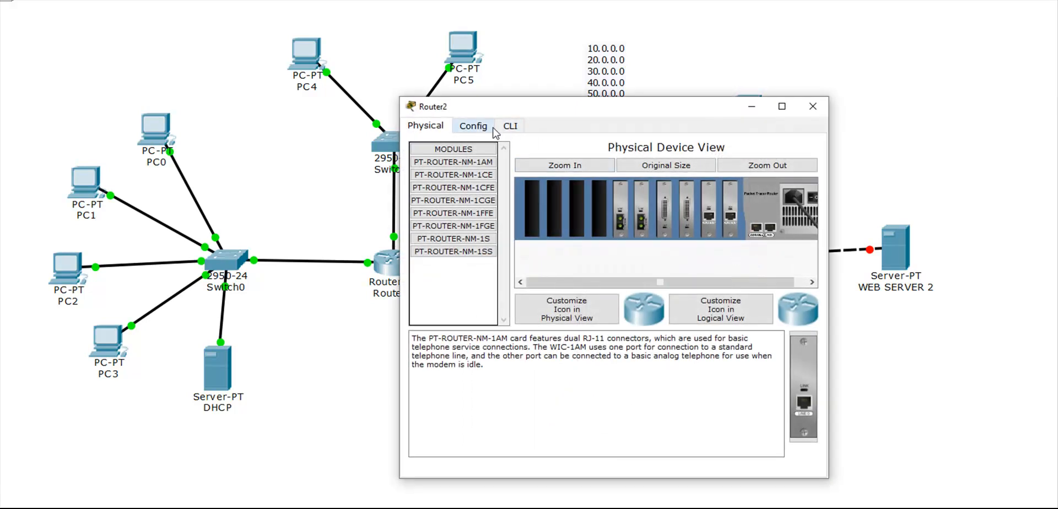
left_click(474, 125)
left_click(466, 267)
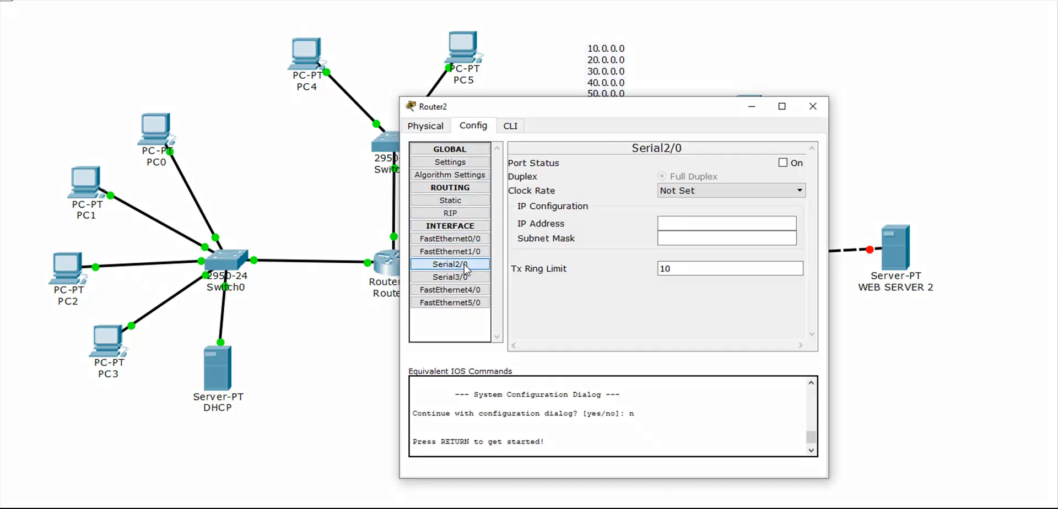
left_click(703, 224)
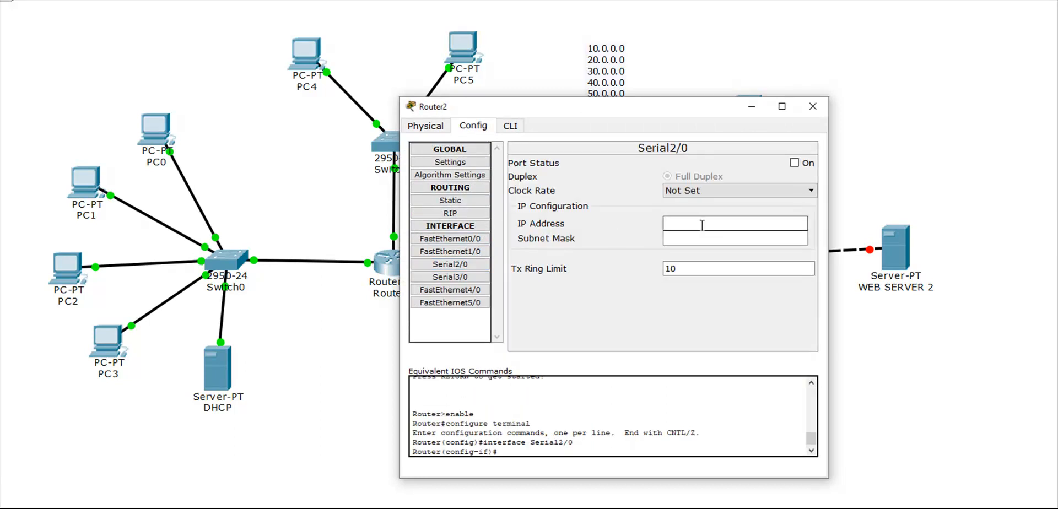
type("50.0.0.2")
left_click(703, 238)
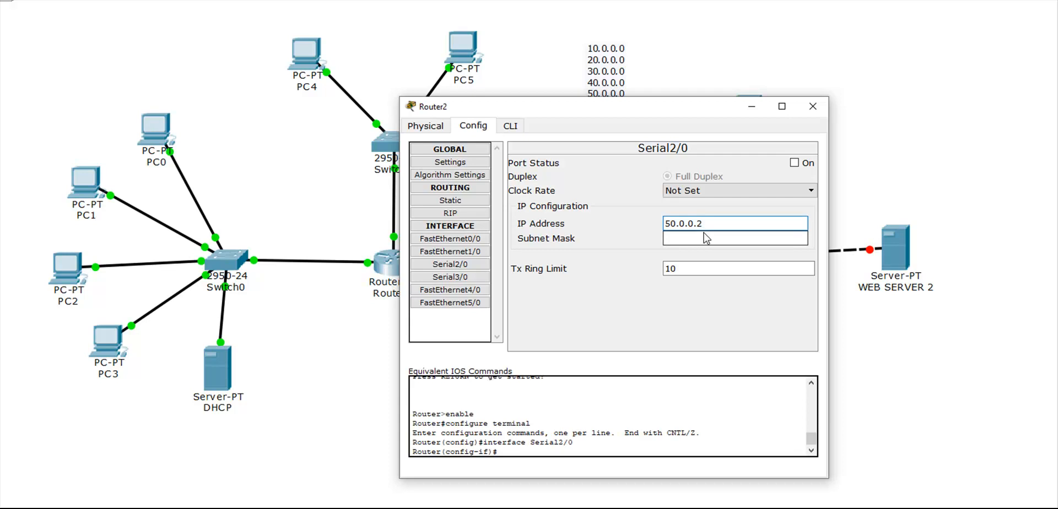
left_click(794, 163)
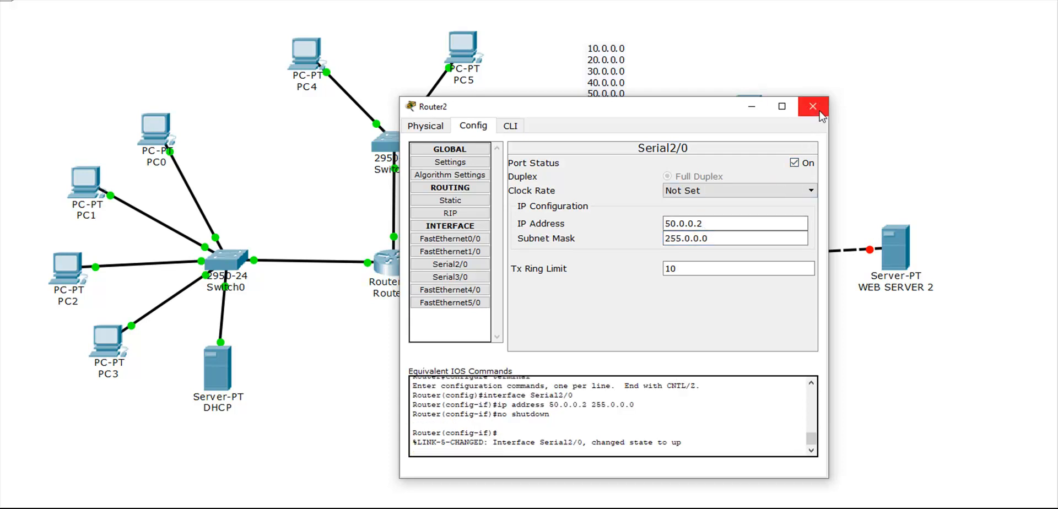
left_click(820, 113)
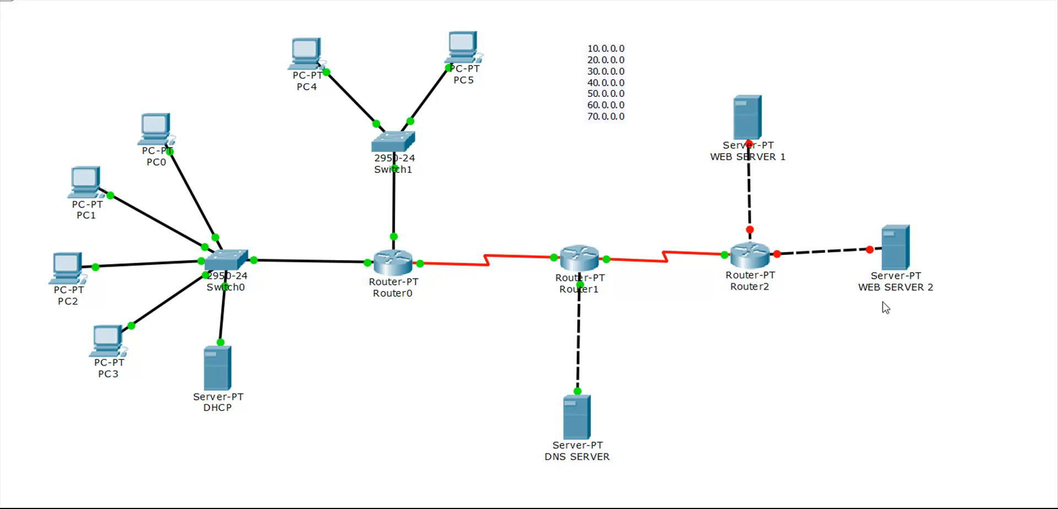
Step: Assign WEB SERVER 1 the static IP address 60.0.0.1 with subnet mask 255.0.0.0
left_click(748, 113)
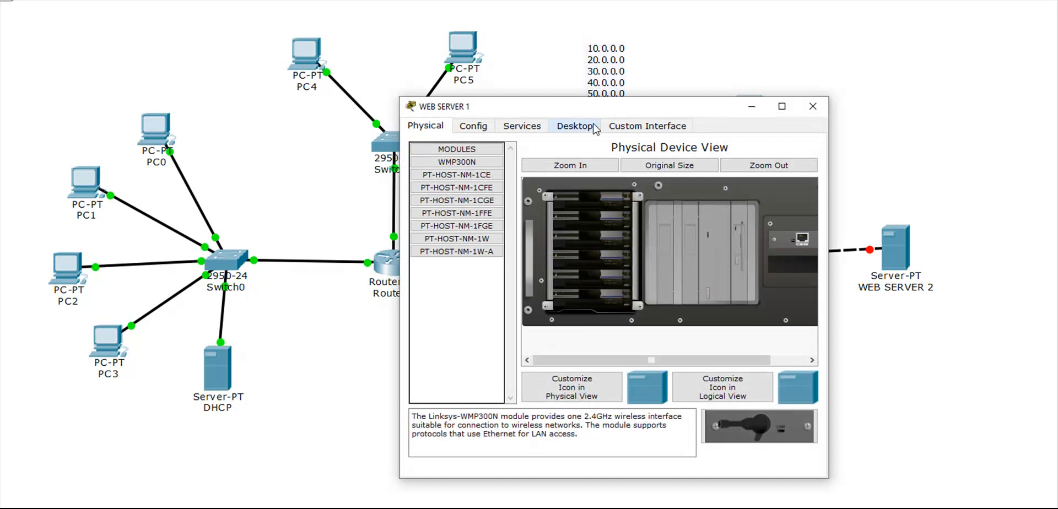
left_click(574, 126)
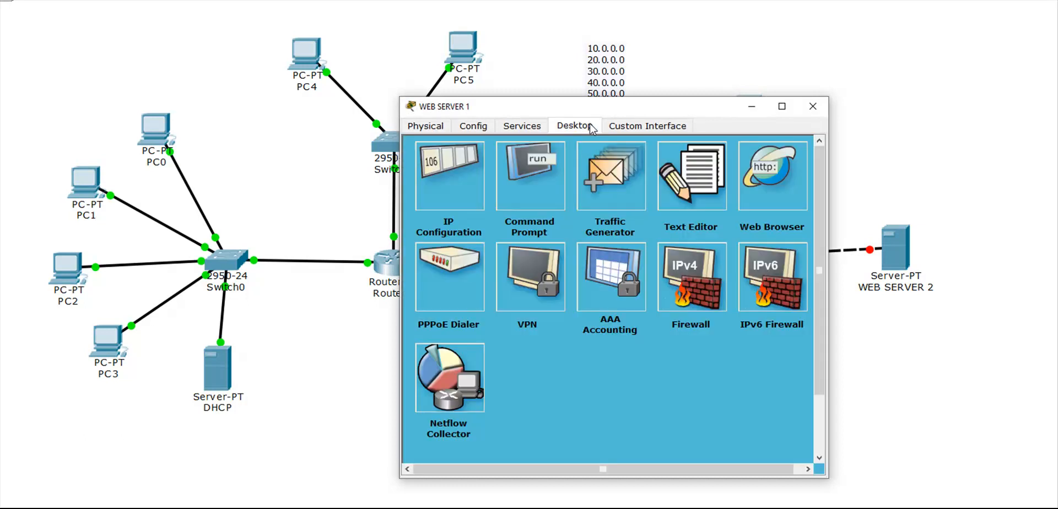
left_click(449, 185)
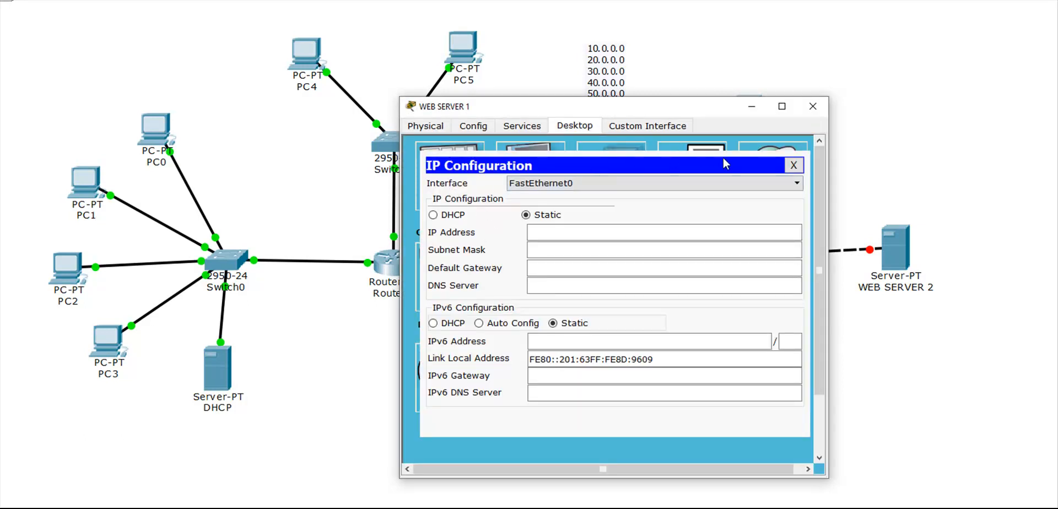
left_click(595, 232)
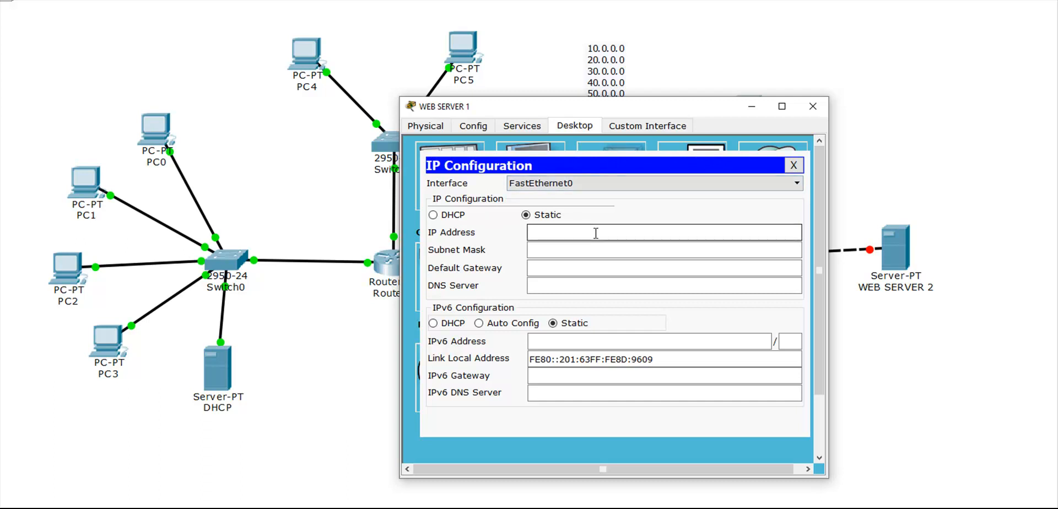
type("60.0.0.1")
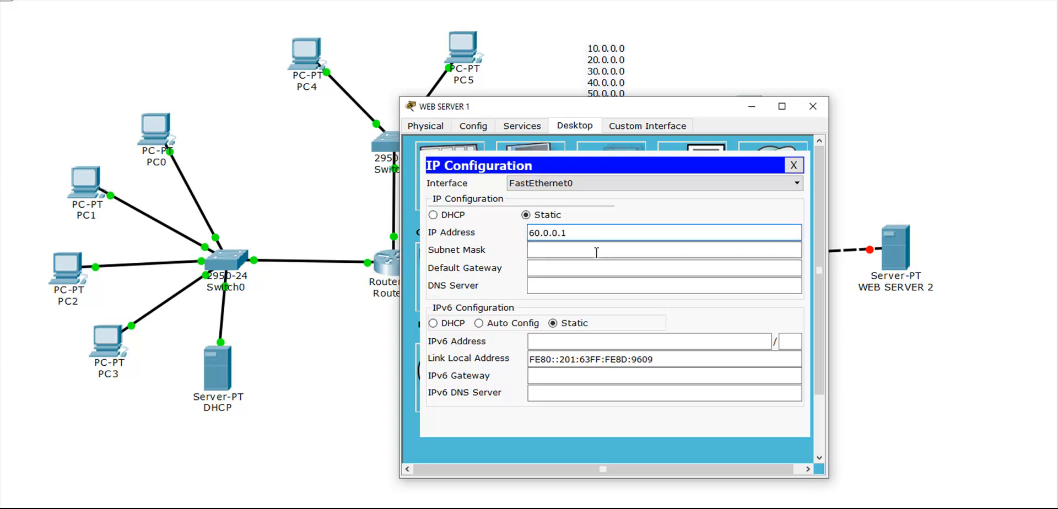
left_click(596, 250)
Step: Set WEB SERVER 1's default gateway to 60.0.0.10 and its DNS server address to 40.0.0.1, then close its window
left_click(598, 268)
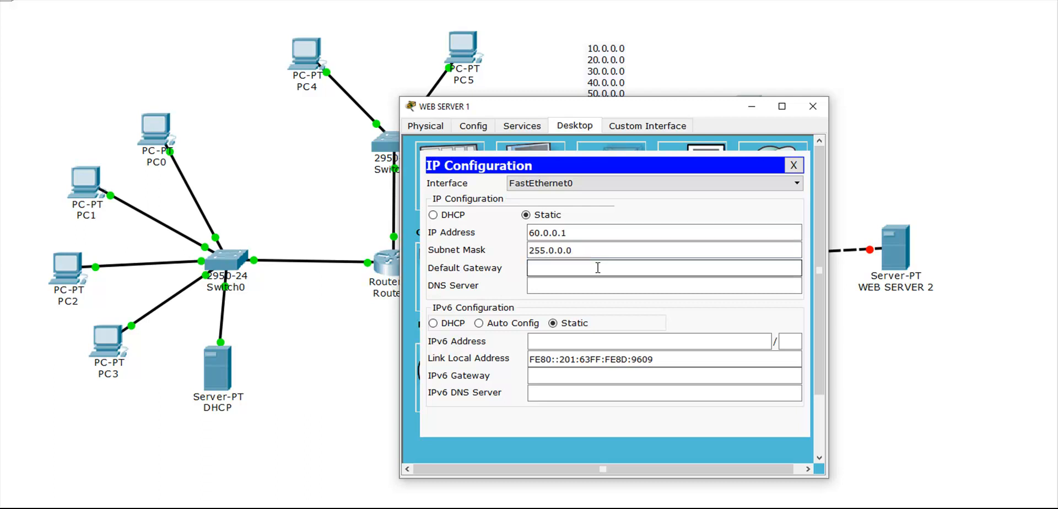
type("60.0.0.10")
left_click(596, 284)
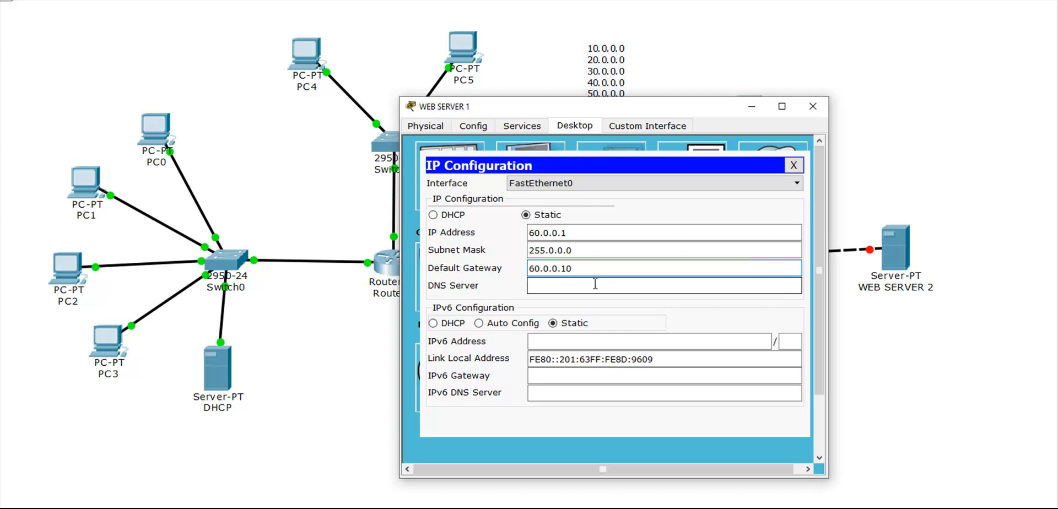
type("40.0.0.")
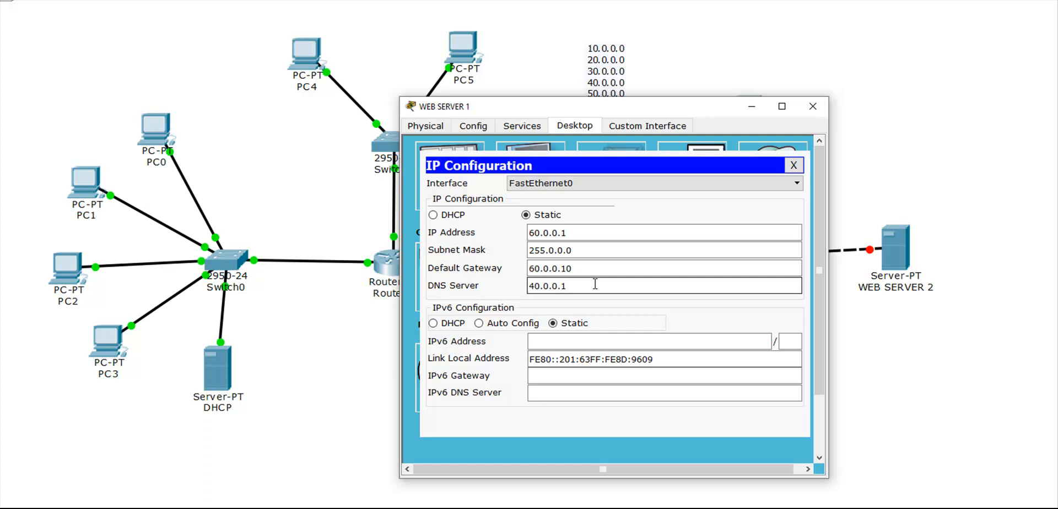
type("1")
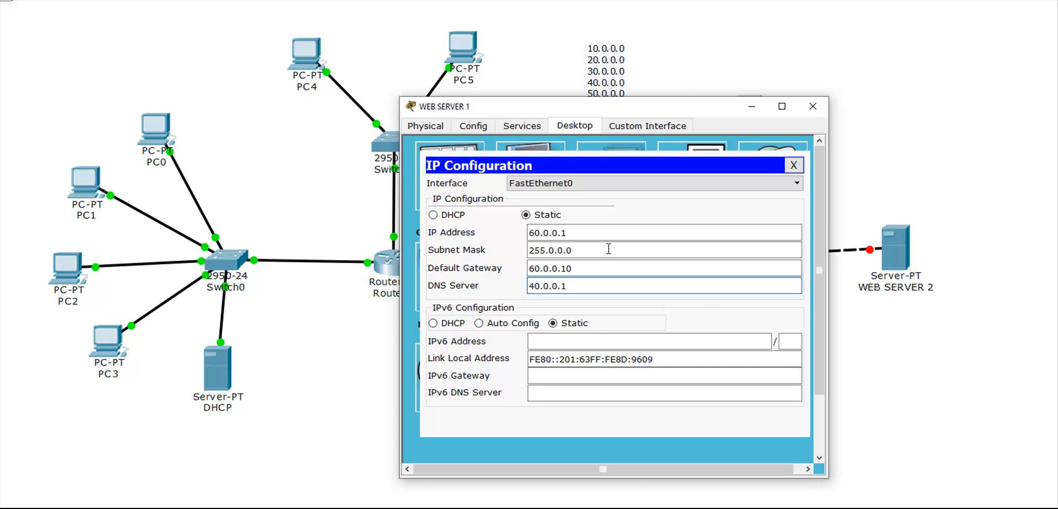
left_click(794, 164)
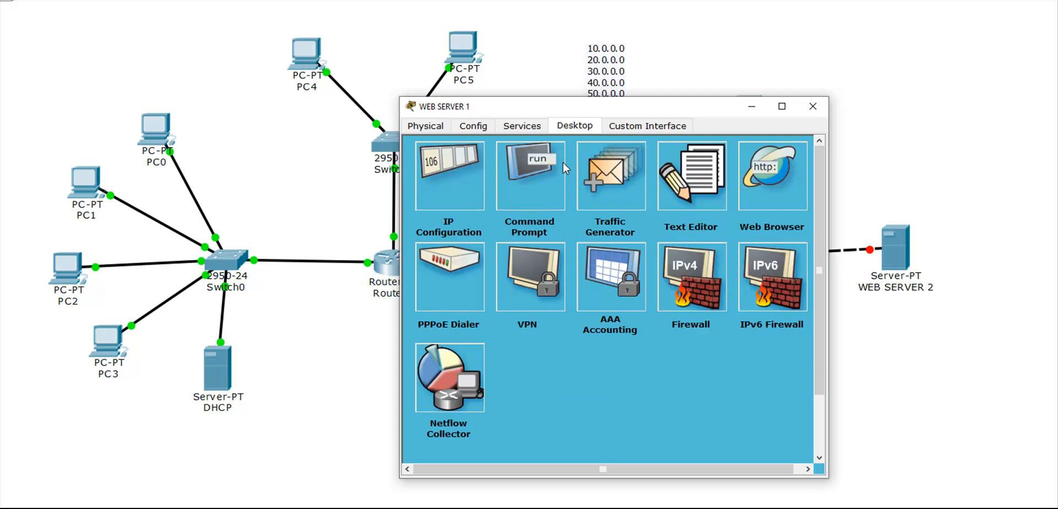
left_click(813, 106)
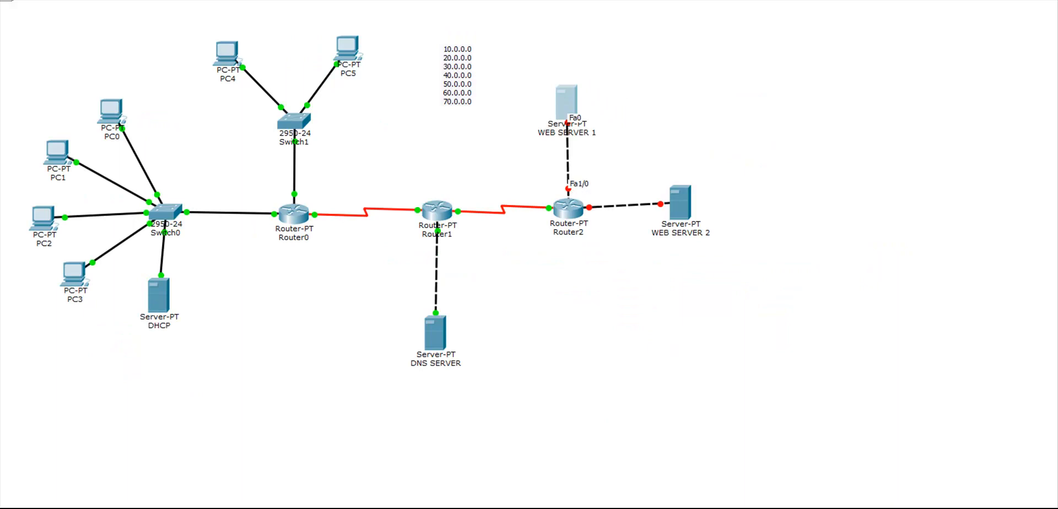
Step: Configure Router2's FastEthernet1/0 with IP address 60.0.0.10 and subnet mask 255.0.0.0, turn the port on, and close the router window
scroll(569, 188, "up", 2)
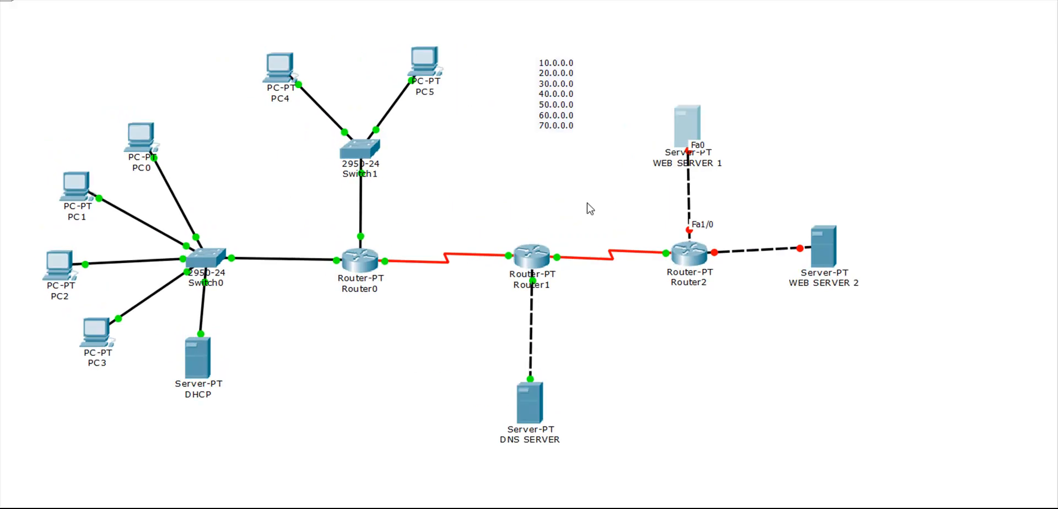
left_click(686, 251)
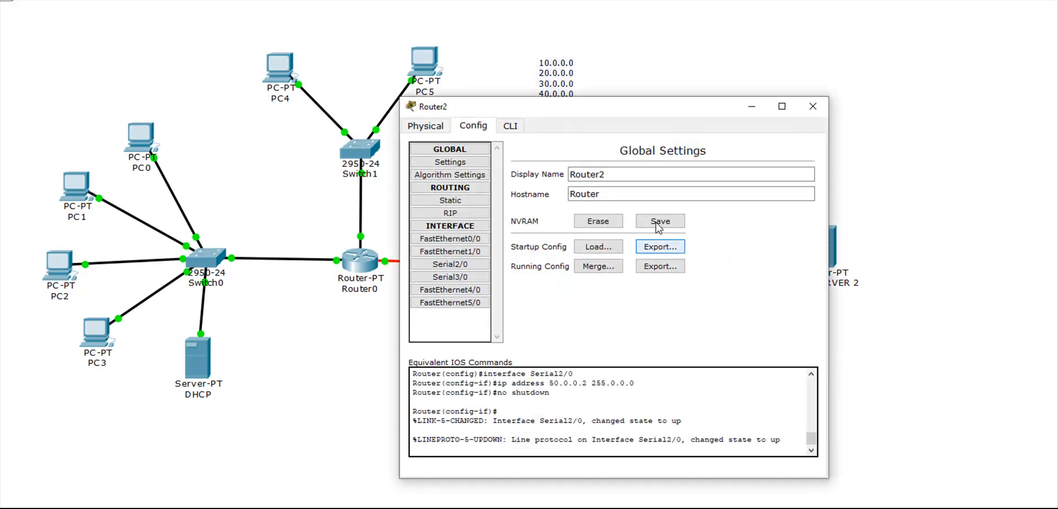
left_click(477, 252)
left_click(692, 238)
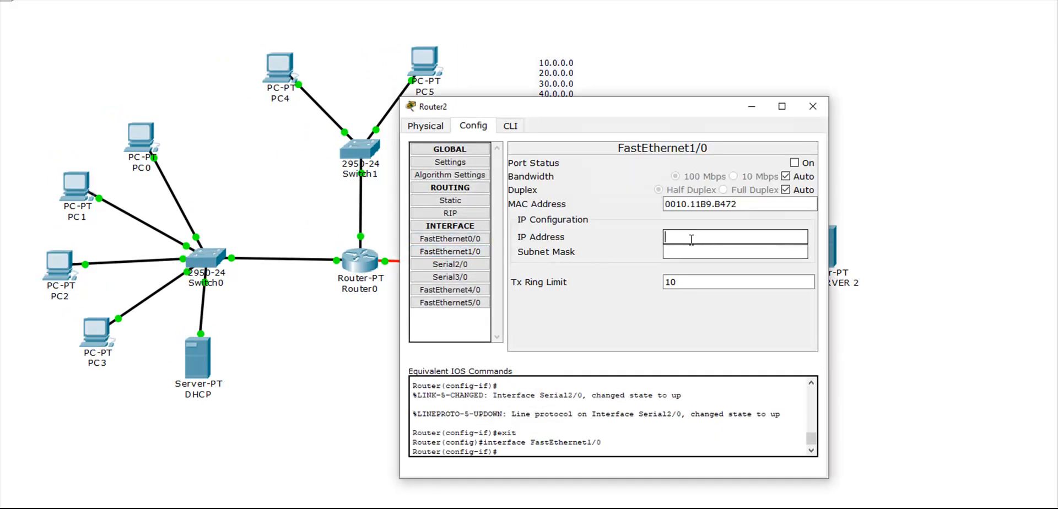
type("60.0.0.10")
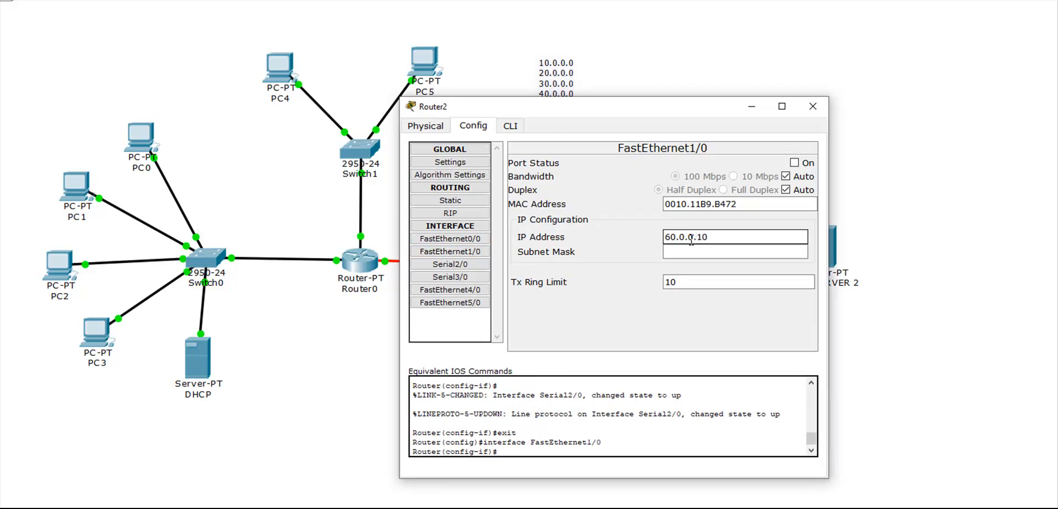
left_click(734, 251)
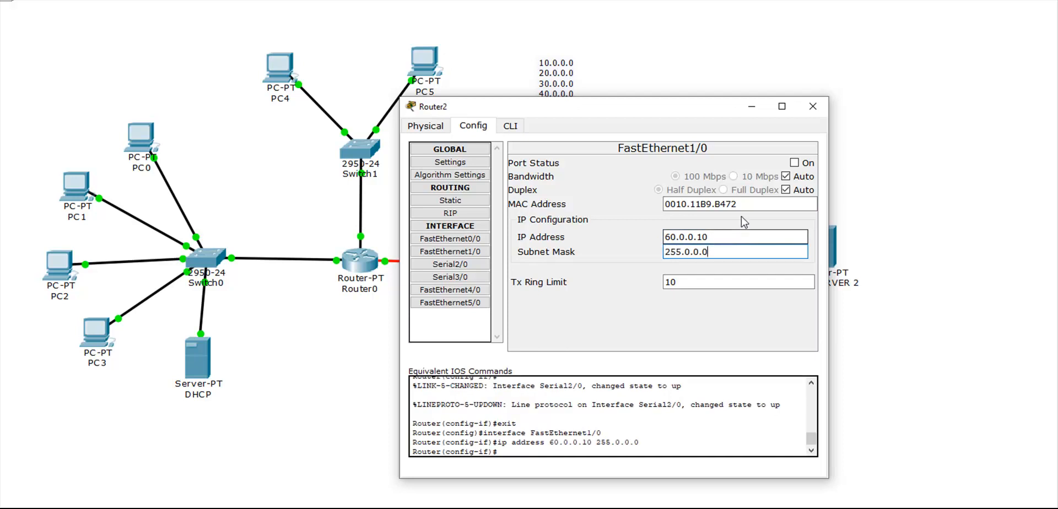
left_click(795, 164)
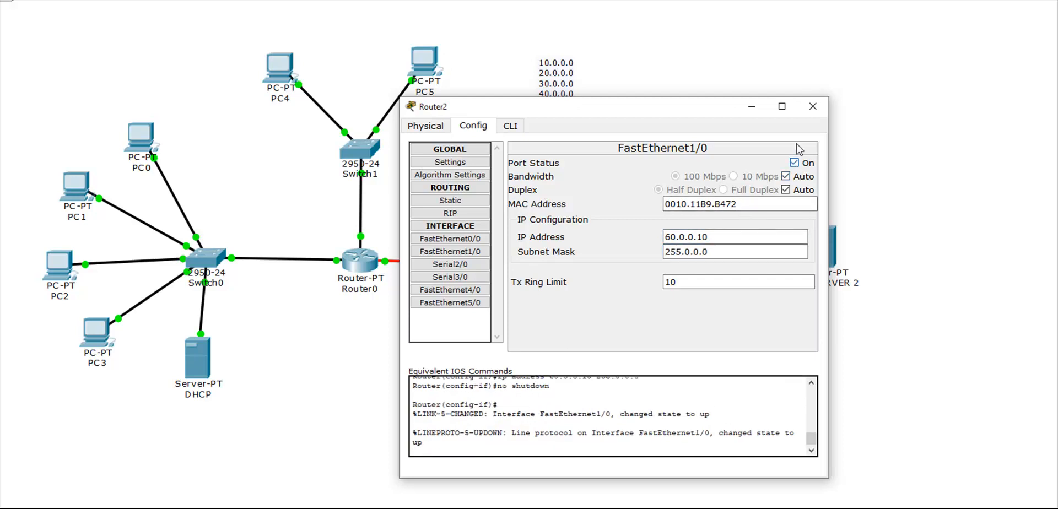
left_click(813, 106)
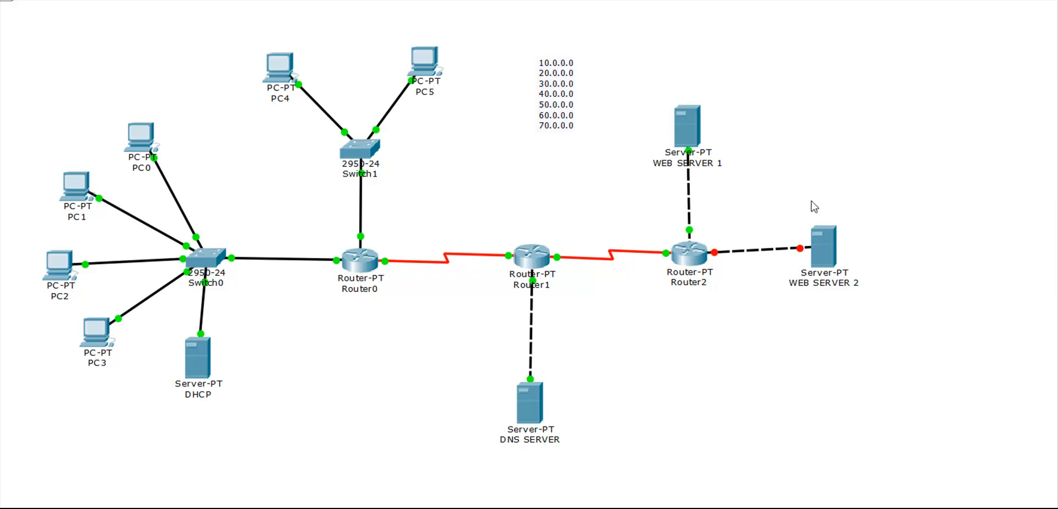
Step: Assign WEB SERVER 2 the static IP address 70.0.0.1 with subnet mask 255.0.0.0
left_click(835, 252)
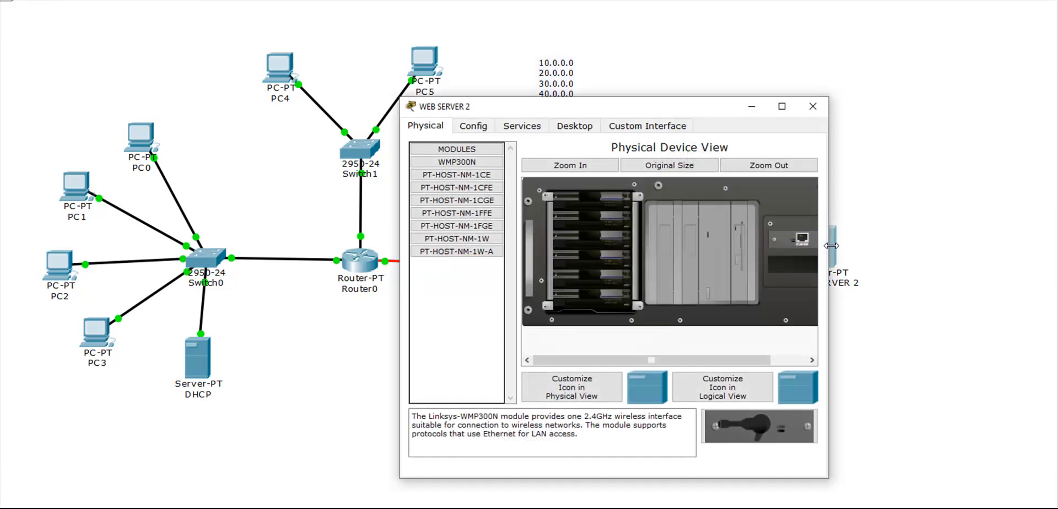
left_click(575, 126)
left_click(432, 187)
left_click(563, 232)
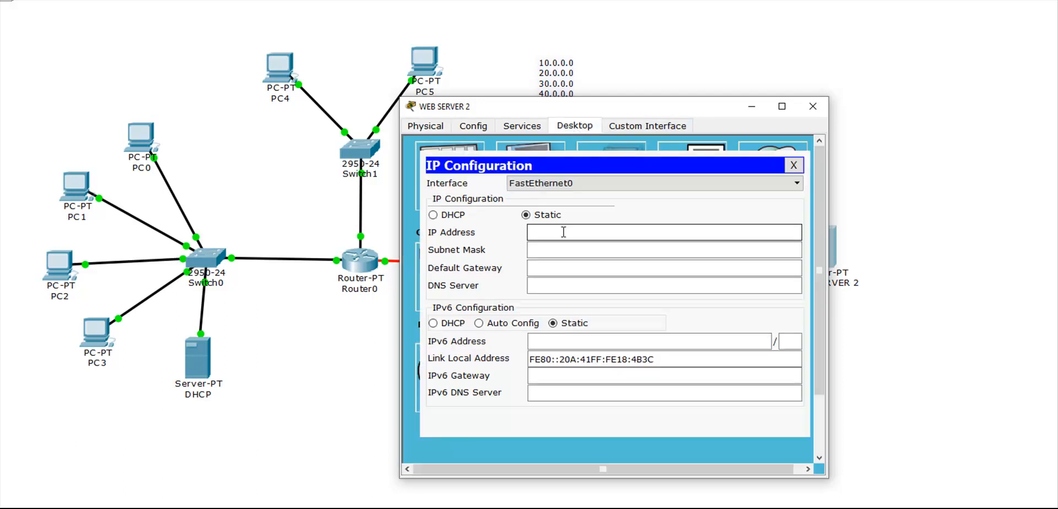
type("70.0.0.1")
Step: Set WEB SERVER 2's default gateway to 70.0.0.10 and its DNS server address to 40.0.0.1
left_click(601, 266)
type("70.0.0.10")
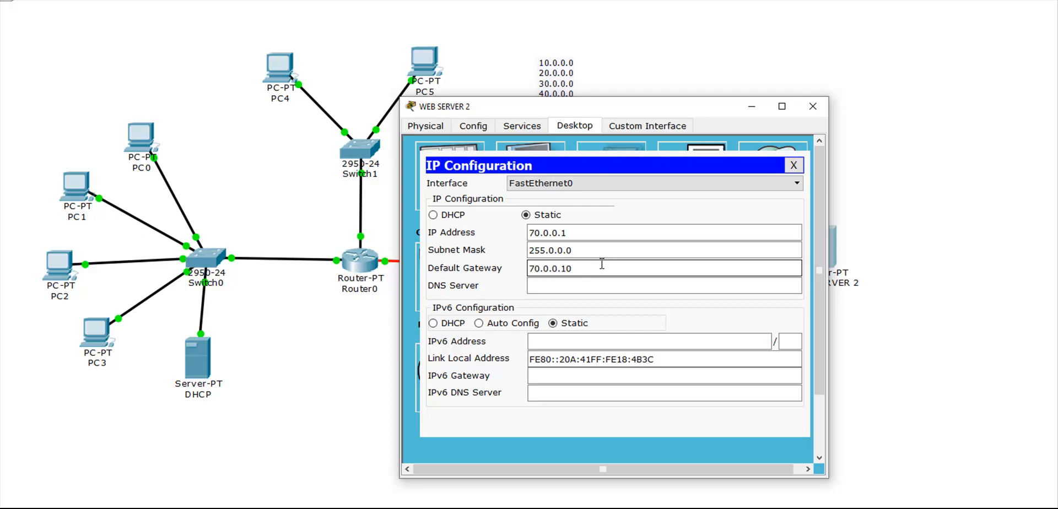
left_click(602, 286)
type("40.0.0.1")
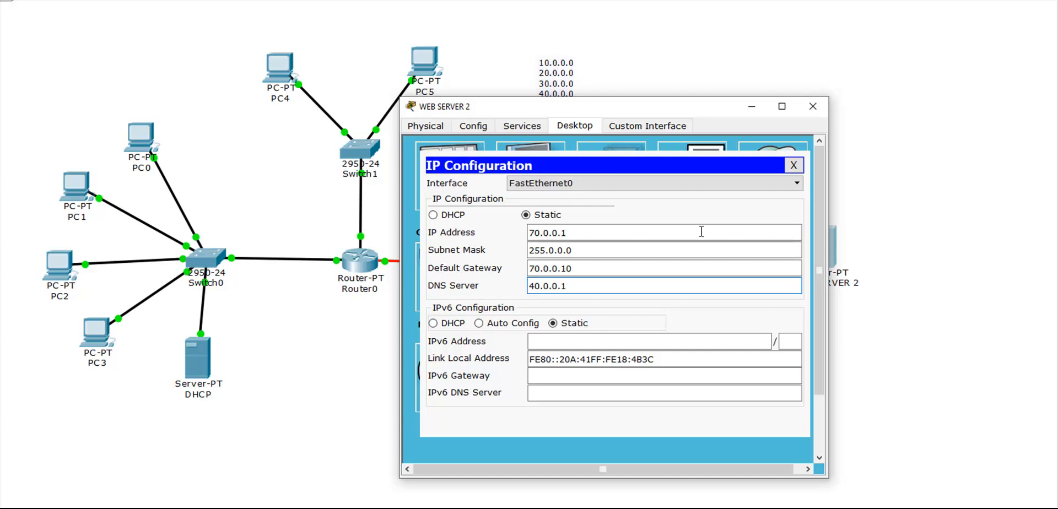
Step: Close WEB SERVER 2's configuration window and check which Router2 interface connects to that server
left_click(794, 166)
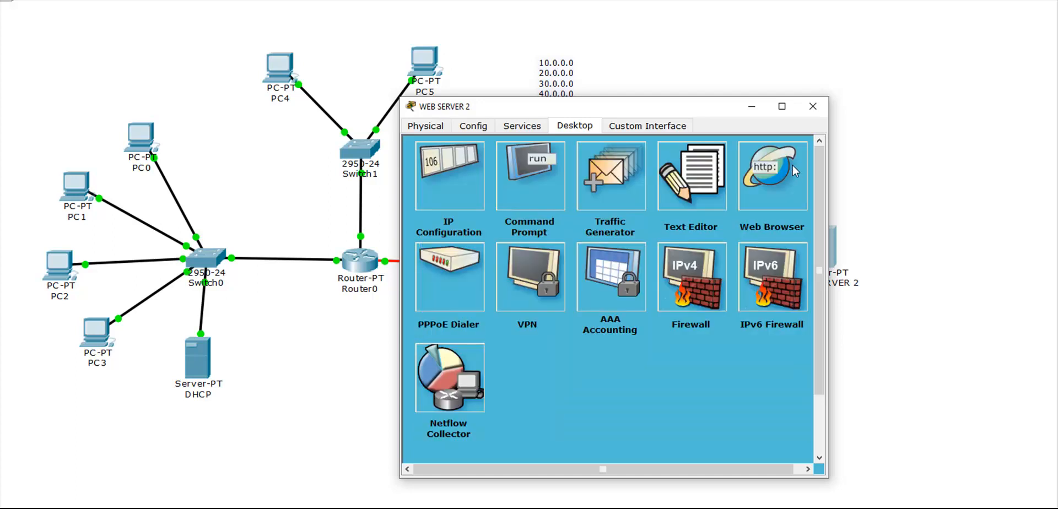
left_click(813, 107)
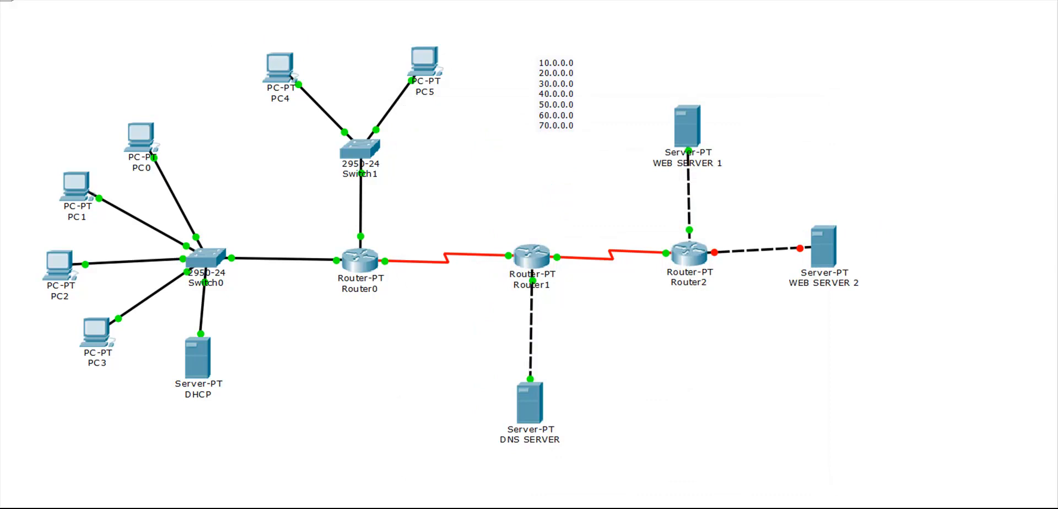
key("ctrl+u")
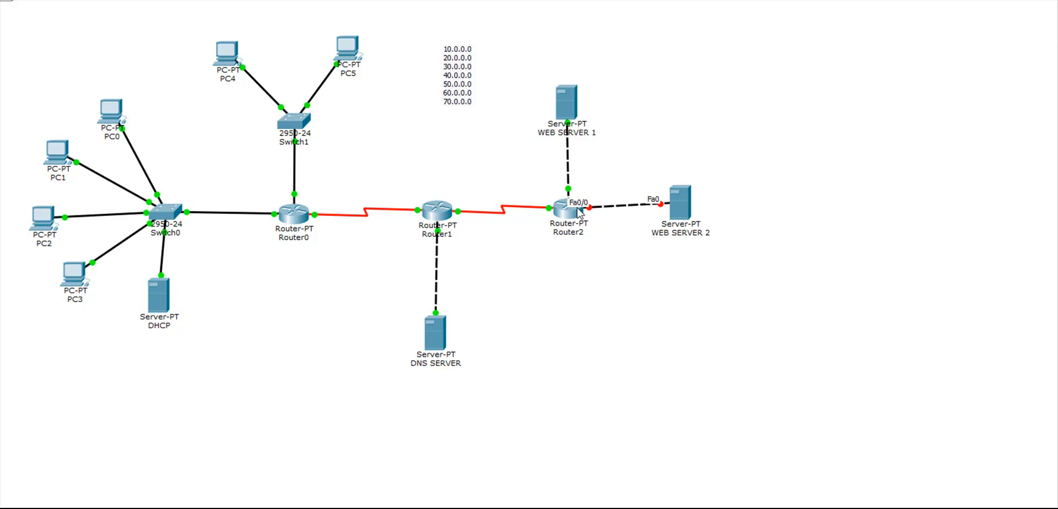
mouse_move(579, 214)
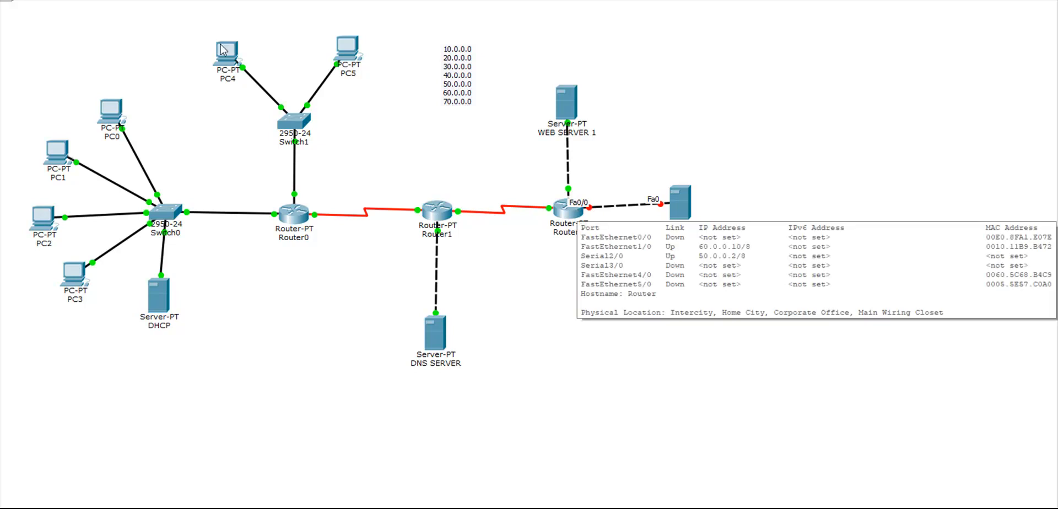
key("ctrl+i")
key("ctrl+i")
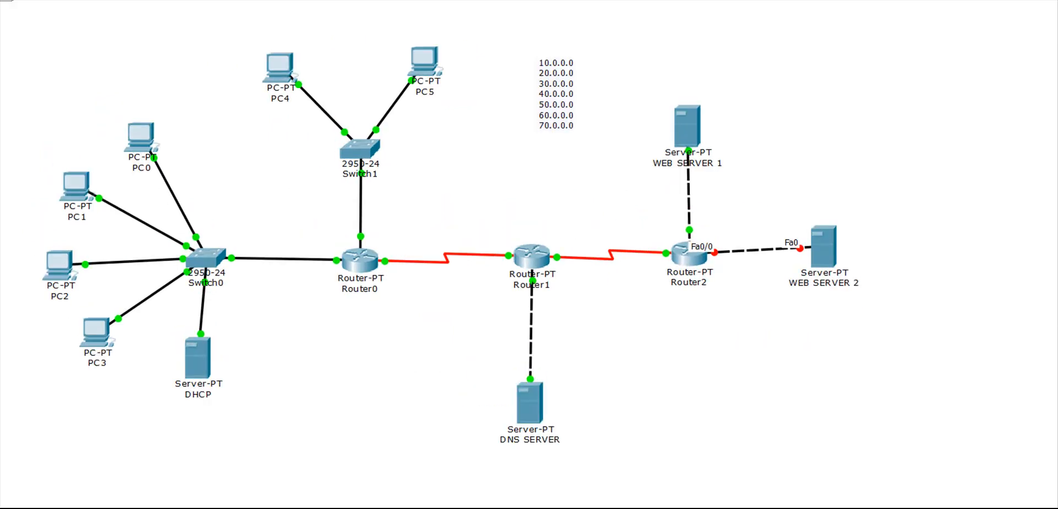
Step: Configure Router2's FastEthernet0/0 with IP address 70.0.0.10 and subnet mask 255.0.0.0, turn the port on, and close the router window
left_click(690, 259)
left_click(473, 240)
left_click(711, 237)
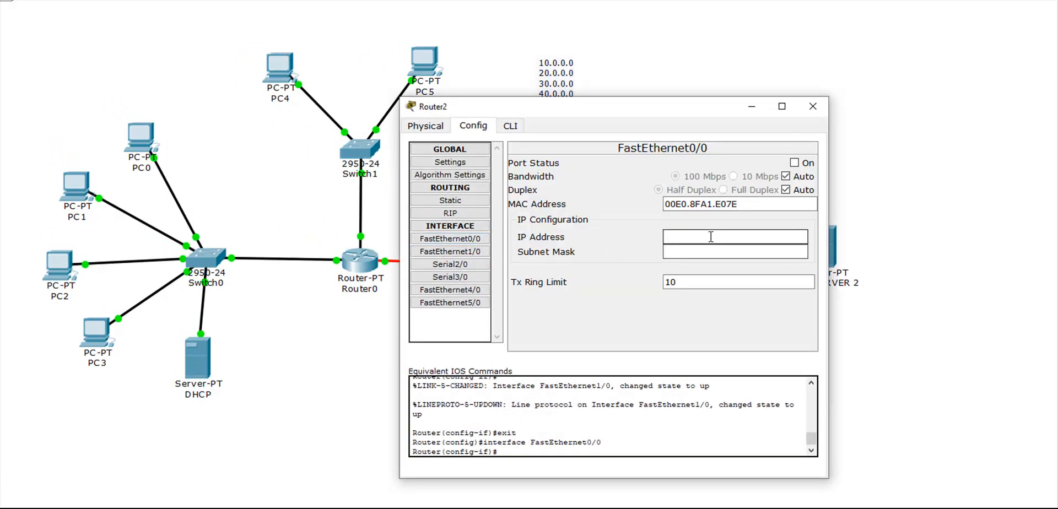
type("70.0.0.")
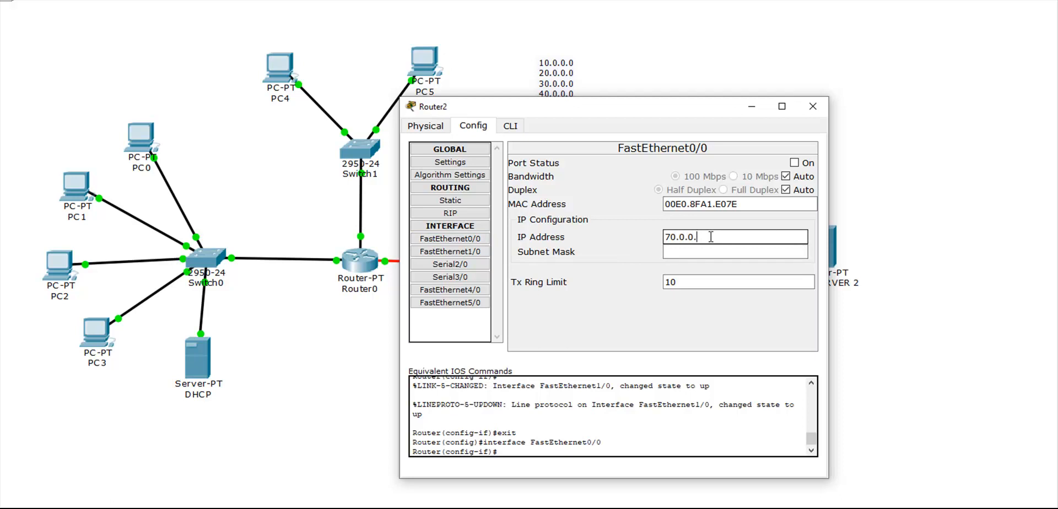
type("10")
left_click(709, 251)
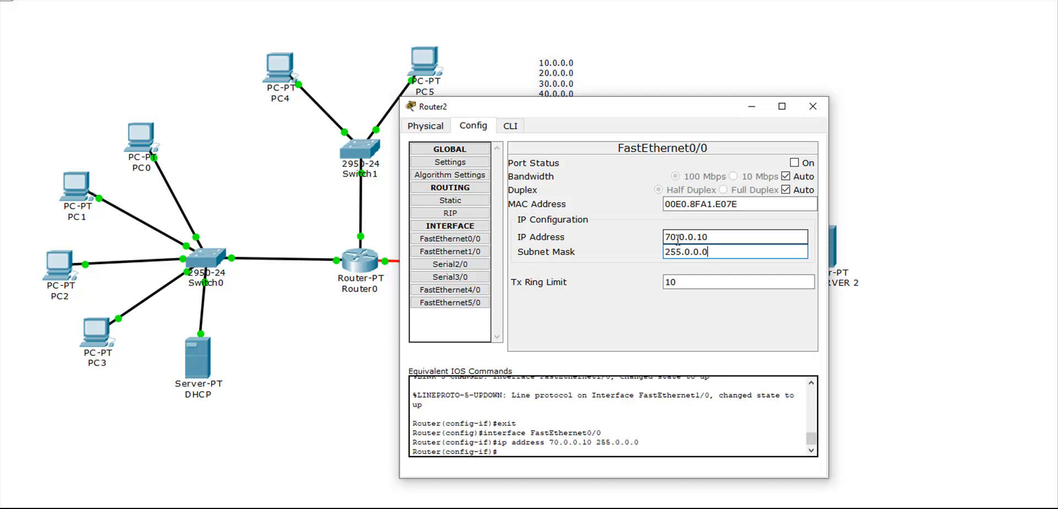
left_click(795, 163)
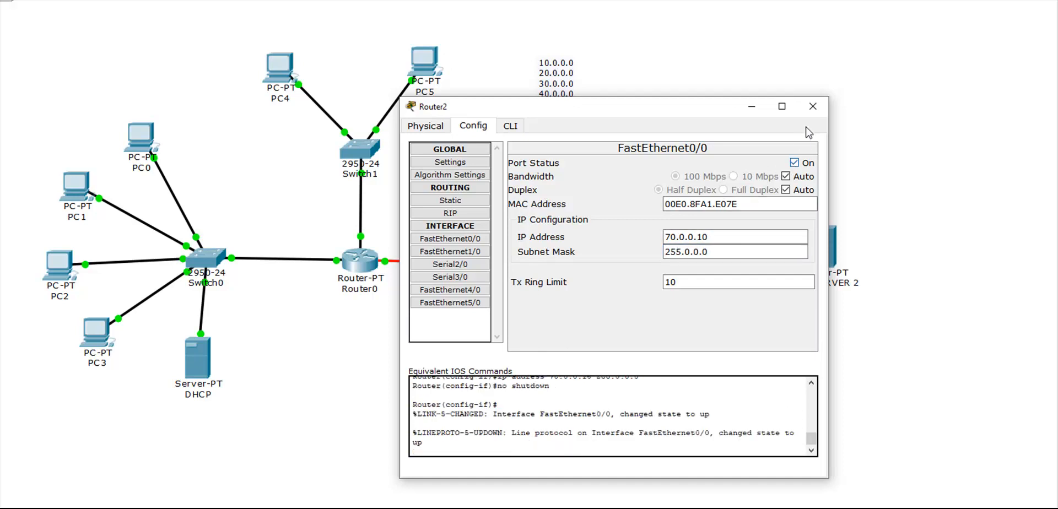
left_click(813, 106)
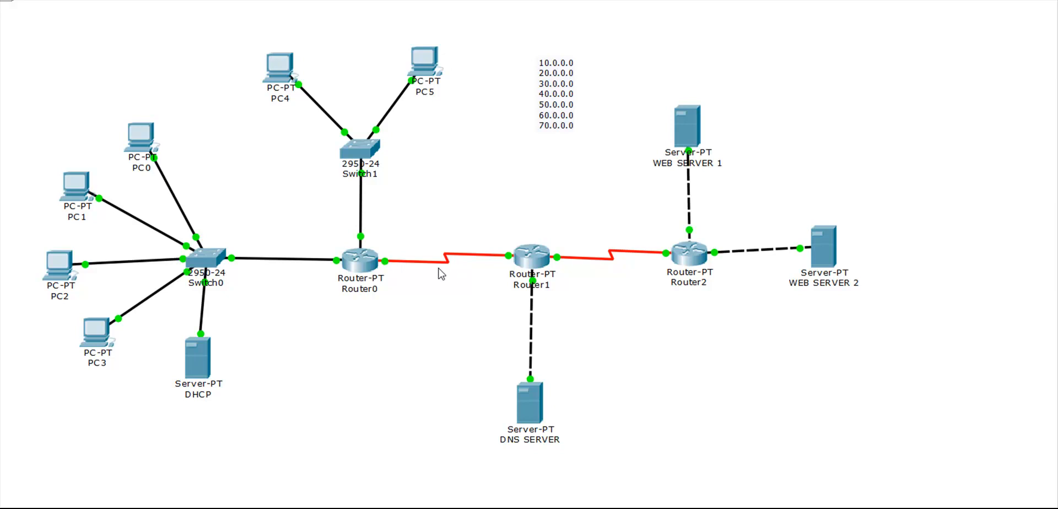
Step: Add network 10.0.0.0 to Router0's RIP routing
left_click(365, 268)
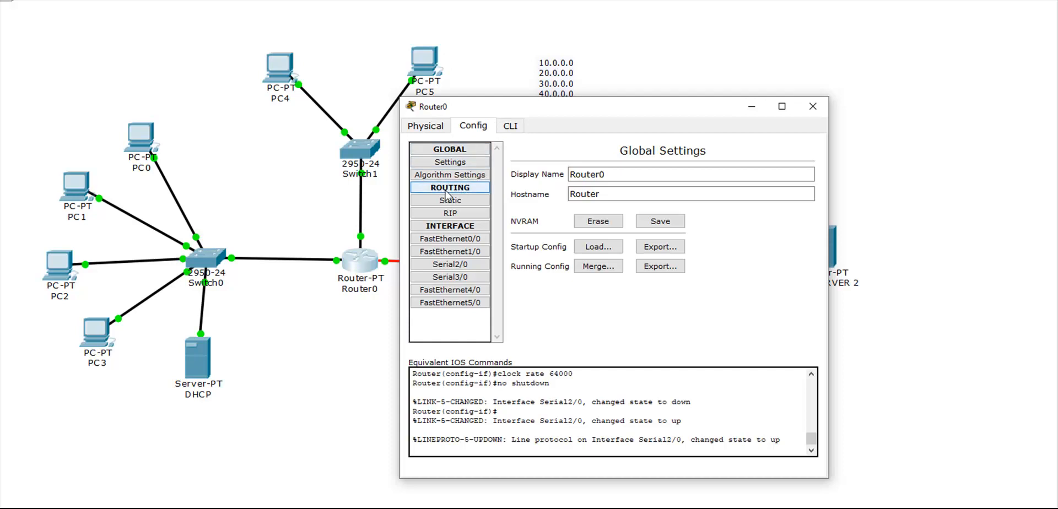
left_click(446, 215)
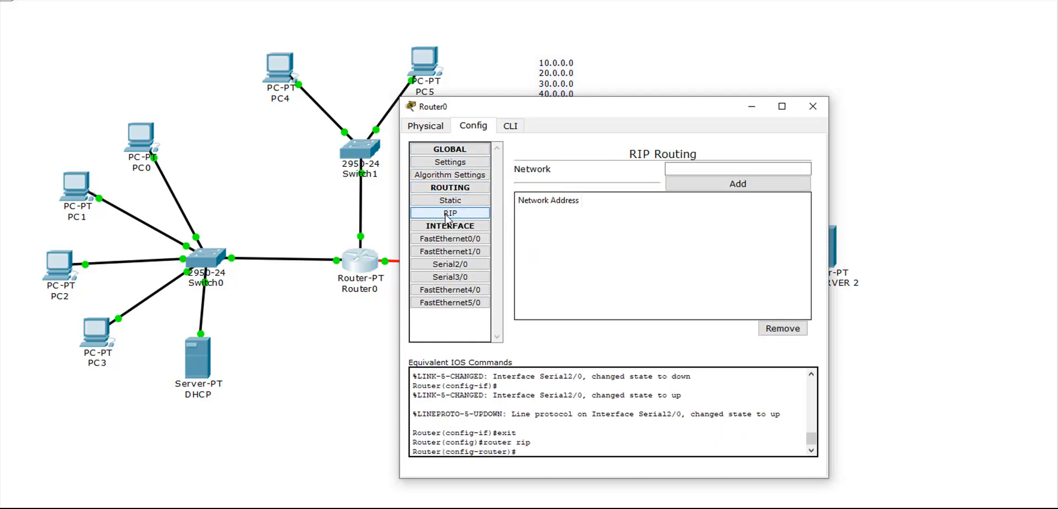
left_click(695, 168)
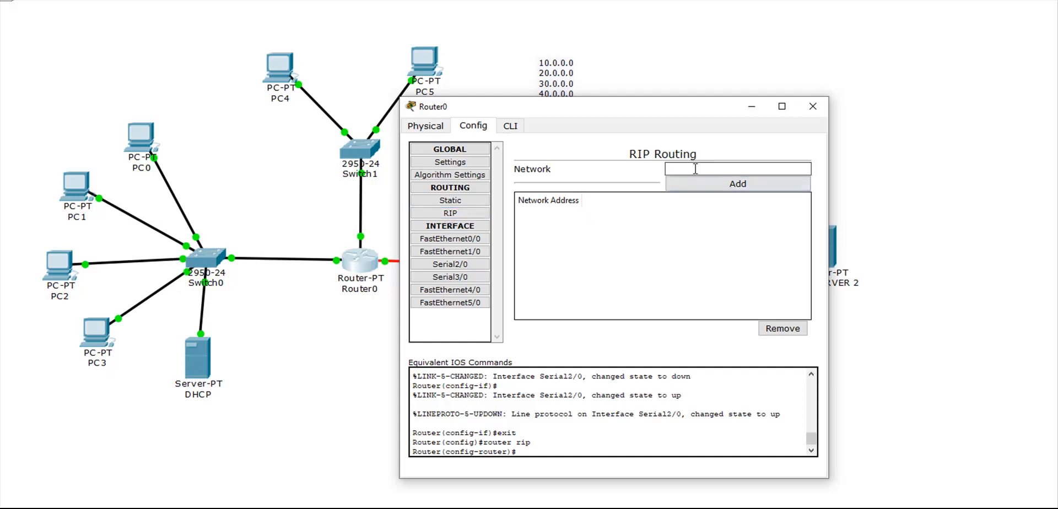
type("10.")
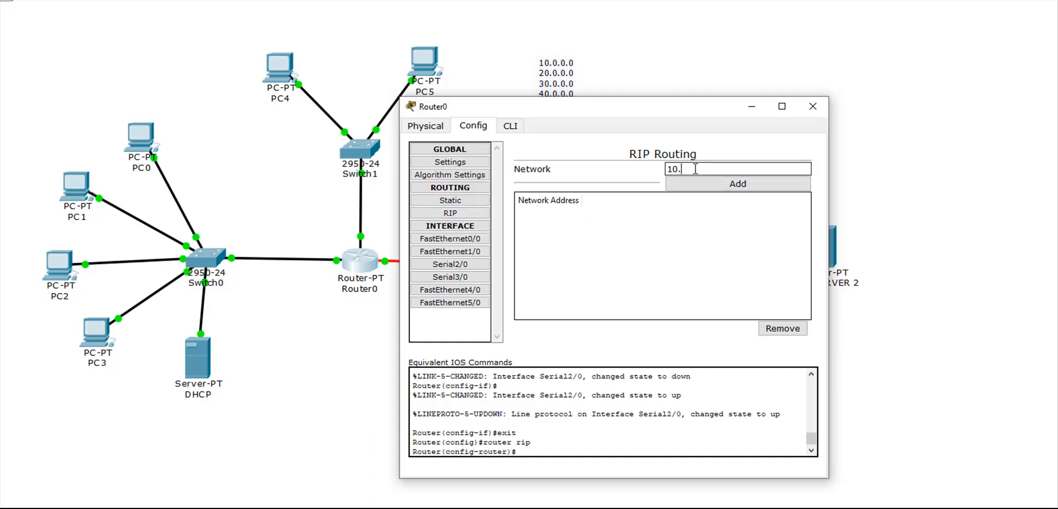
type("0.0.0")
left_click(699, 186)
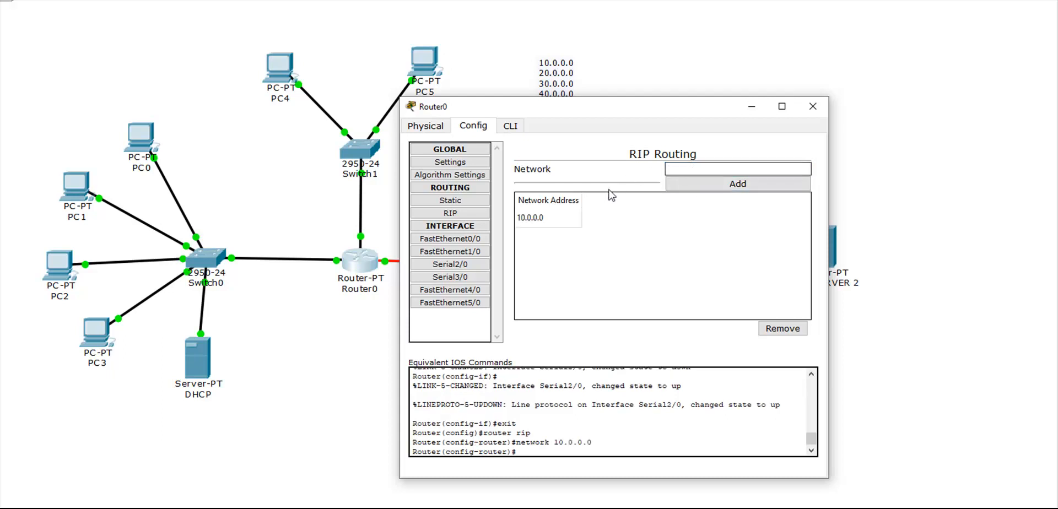
Step: Add networks 20.0.0.0 and 30.0.0.0 to Router0's RIP routing, then close the router window
left_click(689, 169)
type("20.0.0.0")
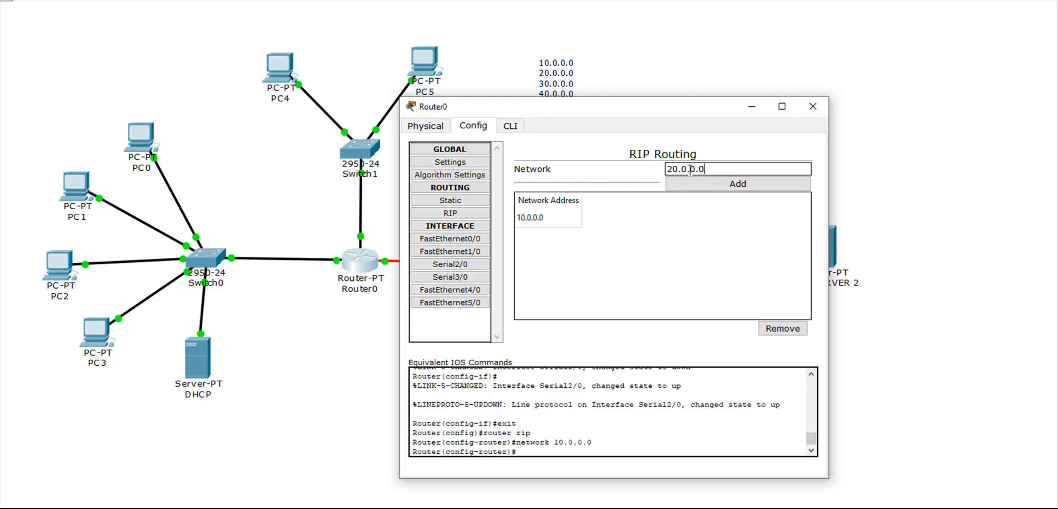
left_click(704, 183)
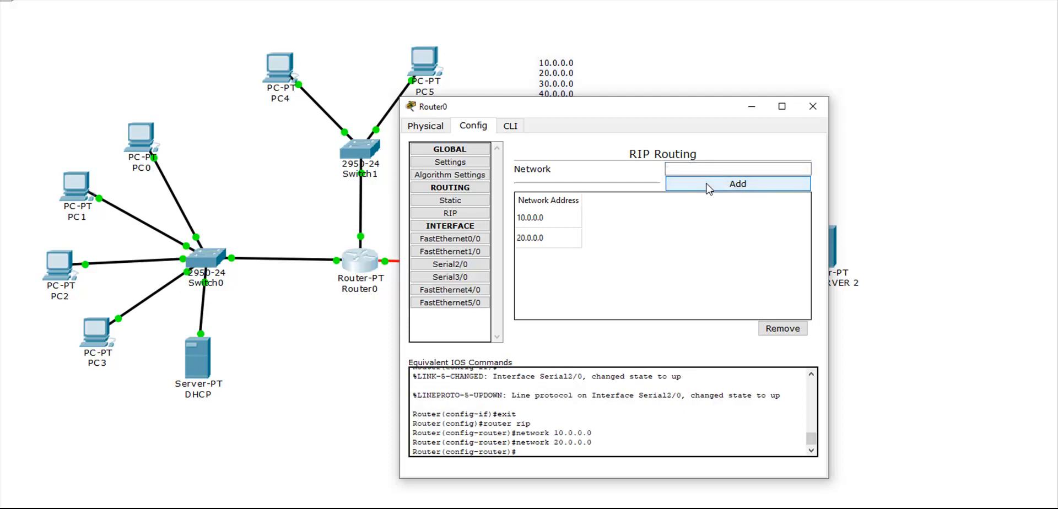
left_click(685, 164)
type("30.0.0.")
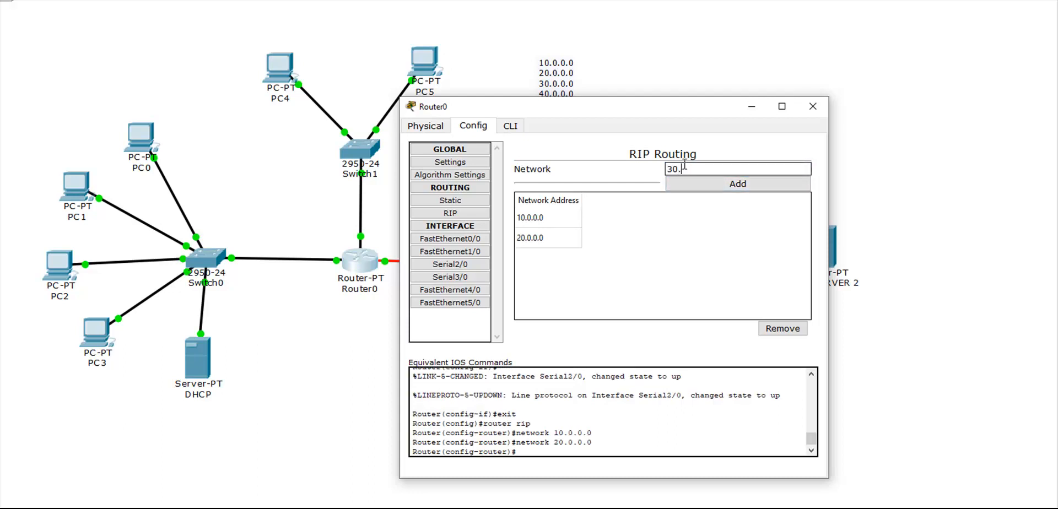
type("0")
left_click(689, 184)
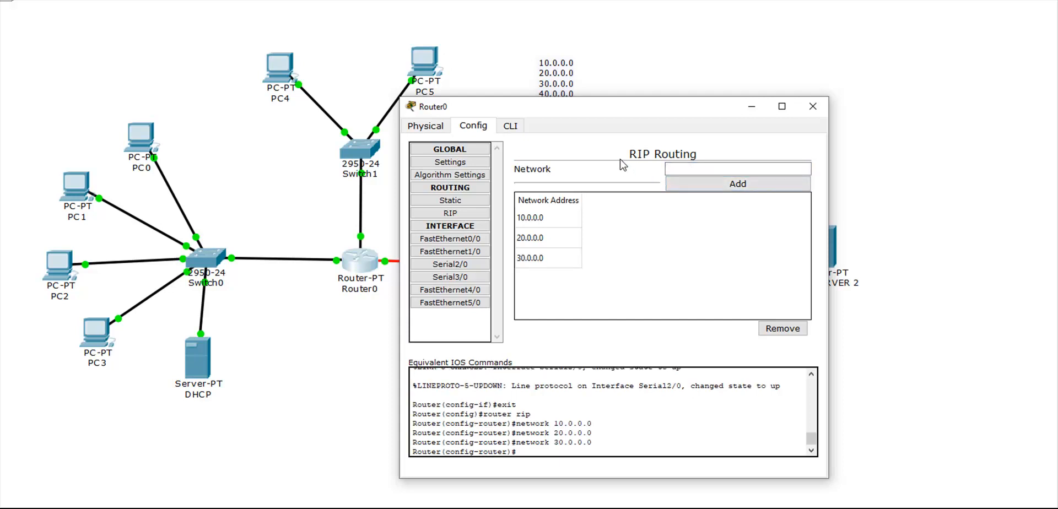
left_click_drag(600, 104, 726, 75)
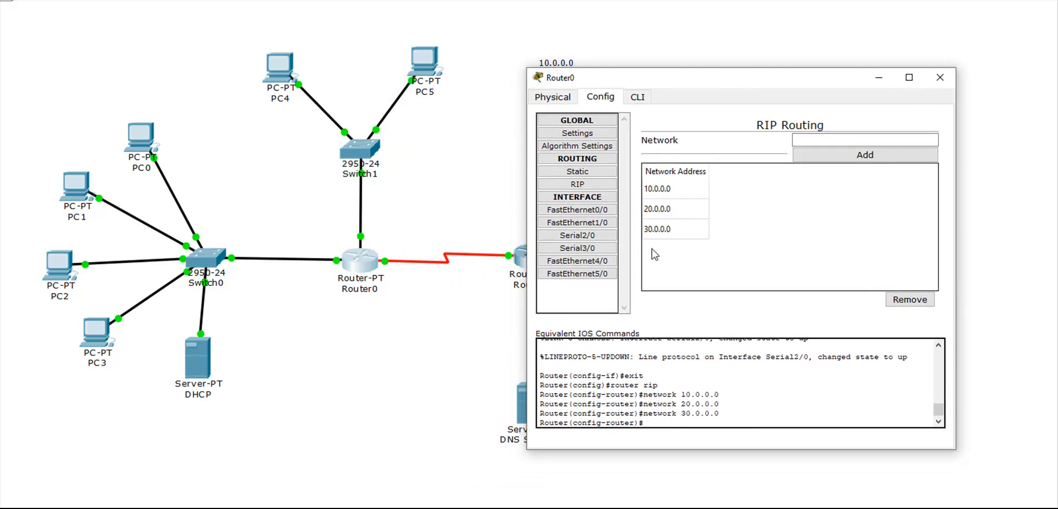
left_click(941, 77)
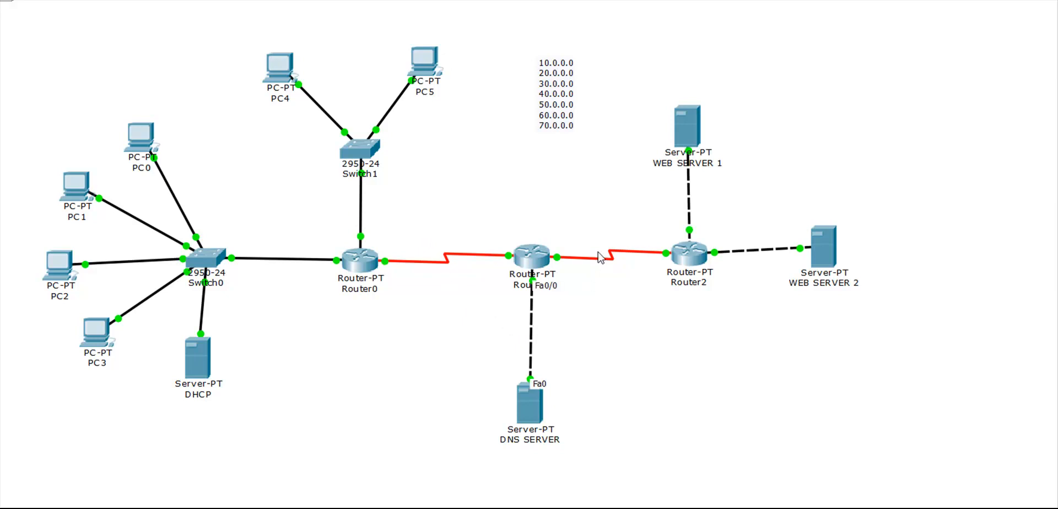
Step: Add network 30.0.0.0 to Router1's RIP routing
left_click(531, 257)
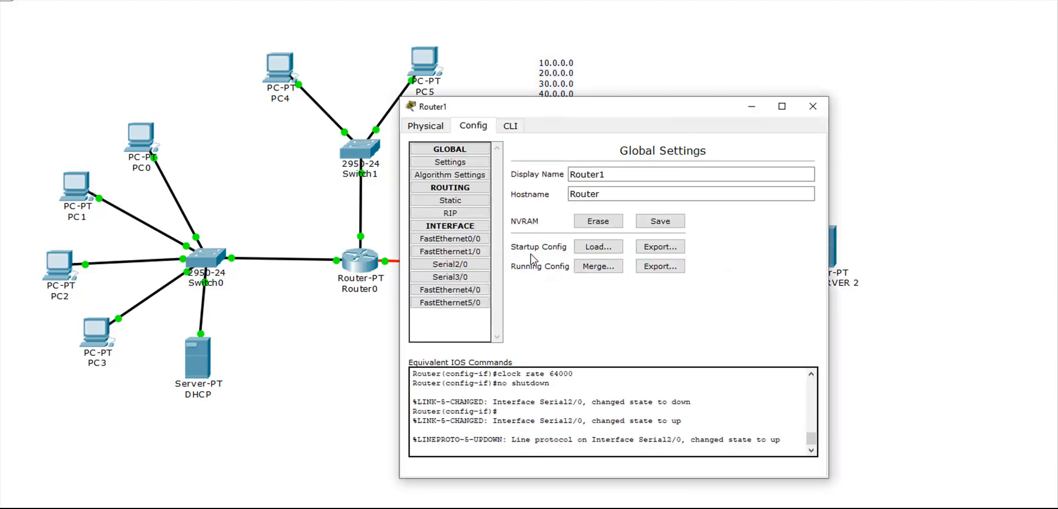
left_click(471, 214)
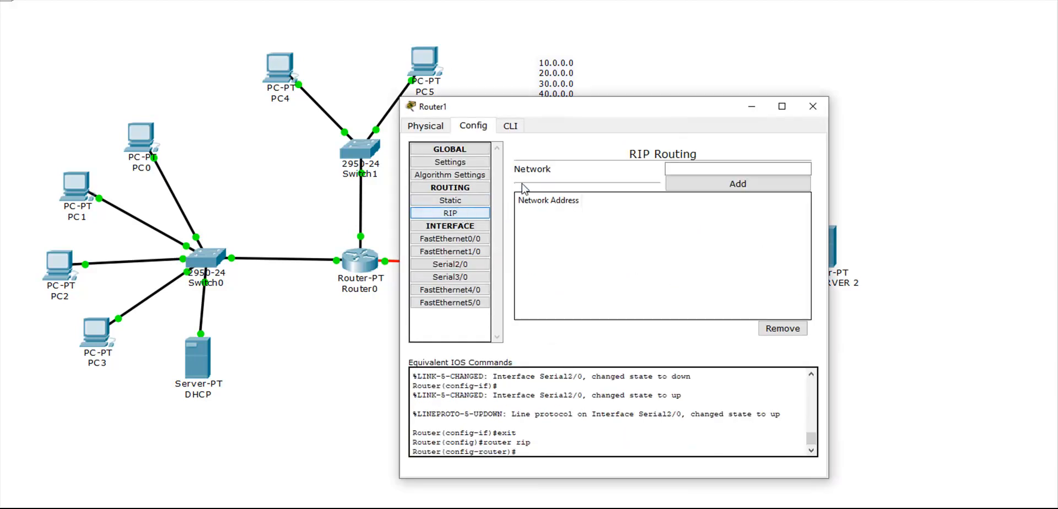
left_click_drag(607, 110, 769, 92)
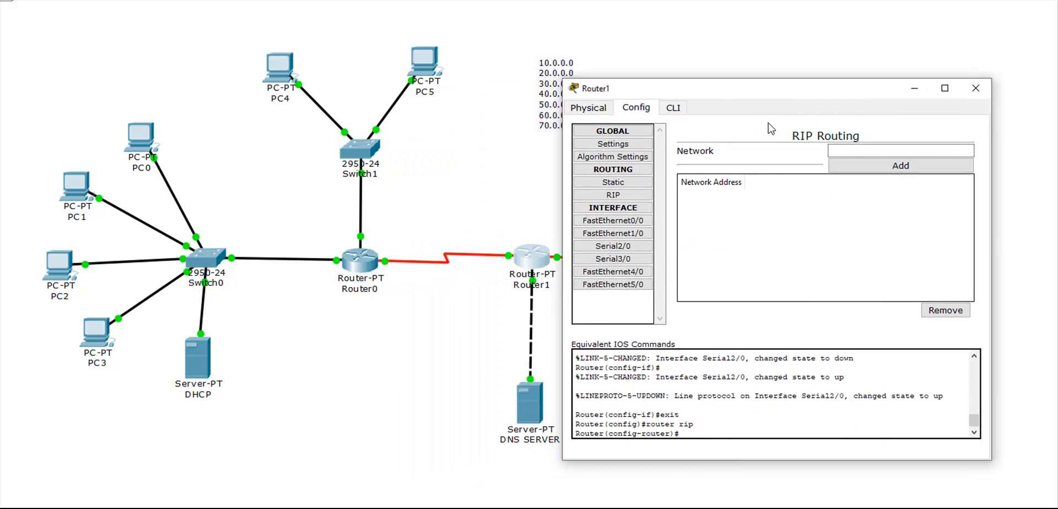
left_click(842, 153)
type("30.0.0.0")
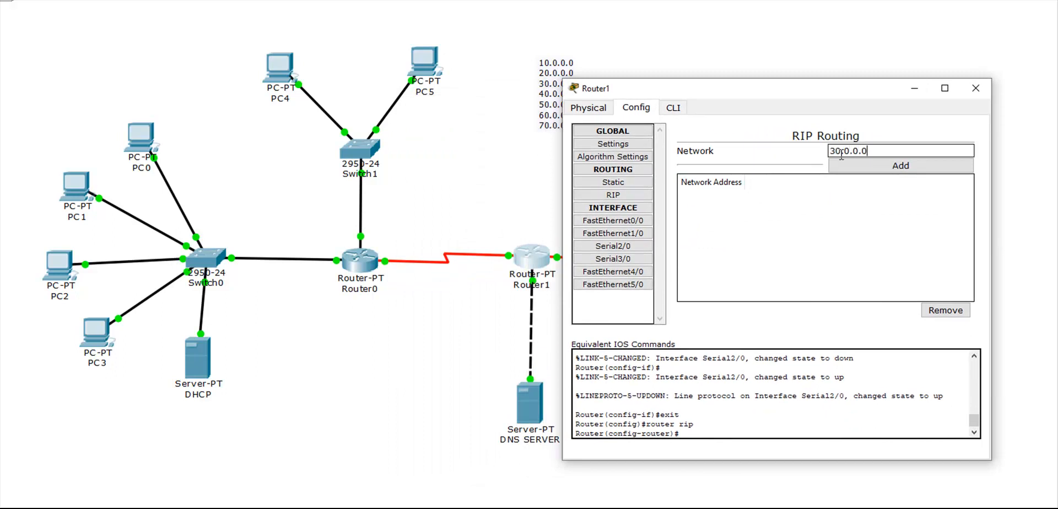
left_click(869, 166)
Step: Add networks 40.0.0.0 and 50.0.0.0 to Router1's RIP routing, then close the router window
left_click(840, 149)
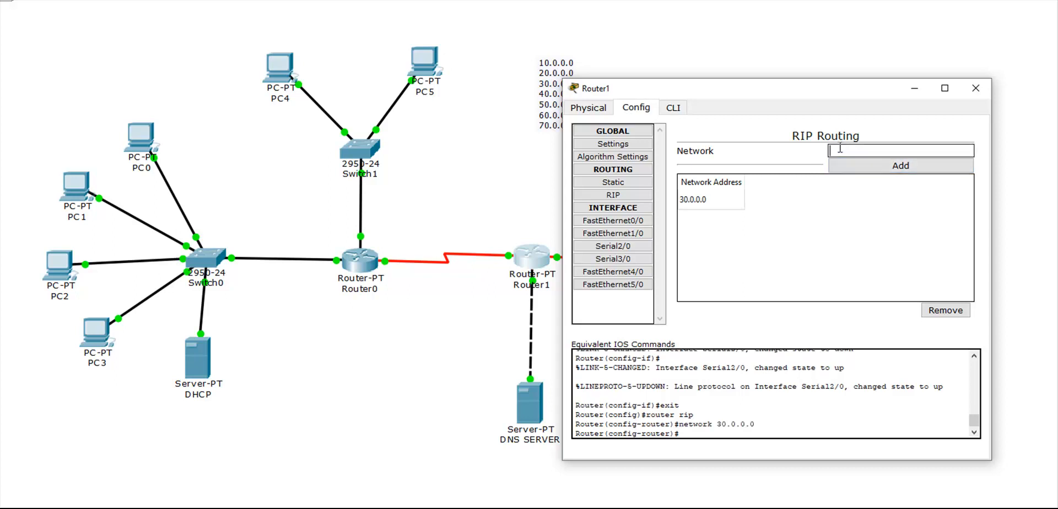
type("40.0.0.0")
left_click(882, 165)
left_click(843, 152)
type("50.0.0.0")
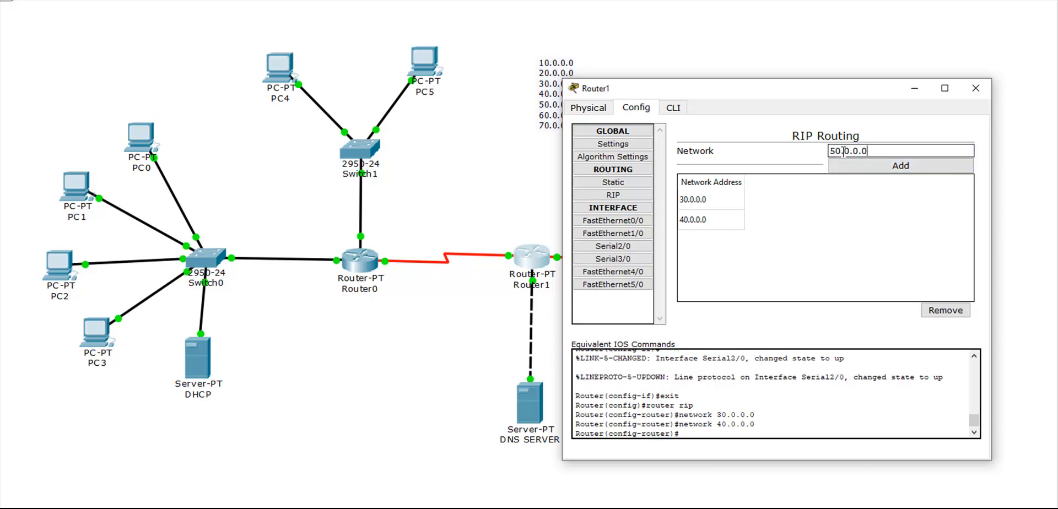
left_click(852, 166)
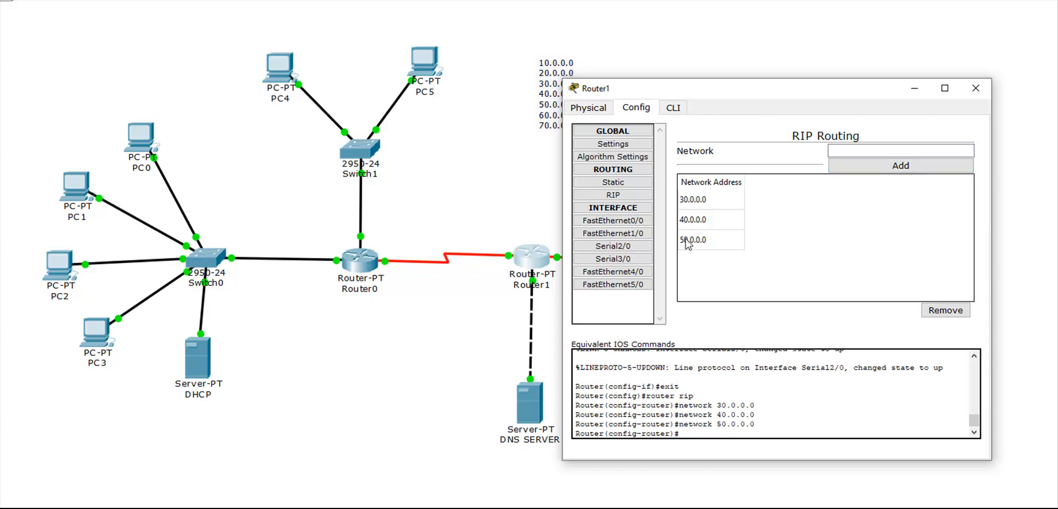
left_click(974, 89)
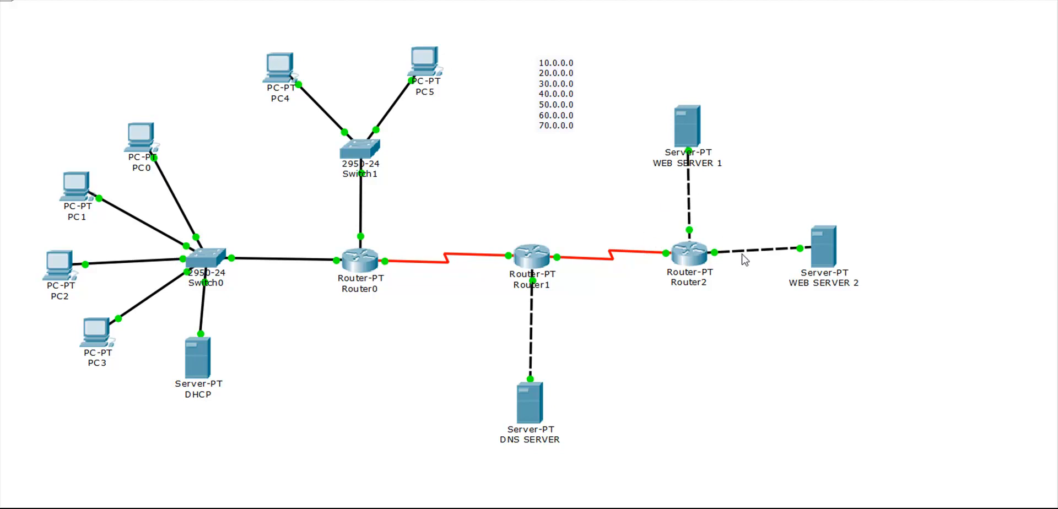
Step: Add network 50.0.0.0 to Router2's RIP routing
left_click(699, 258)
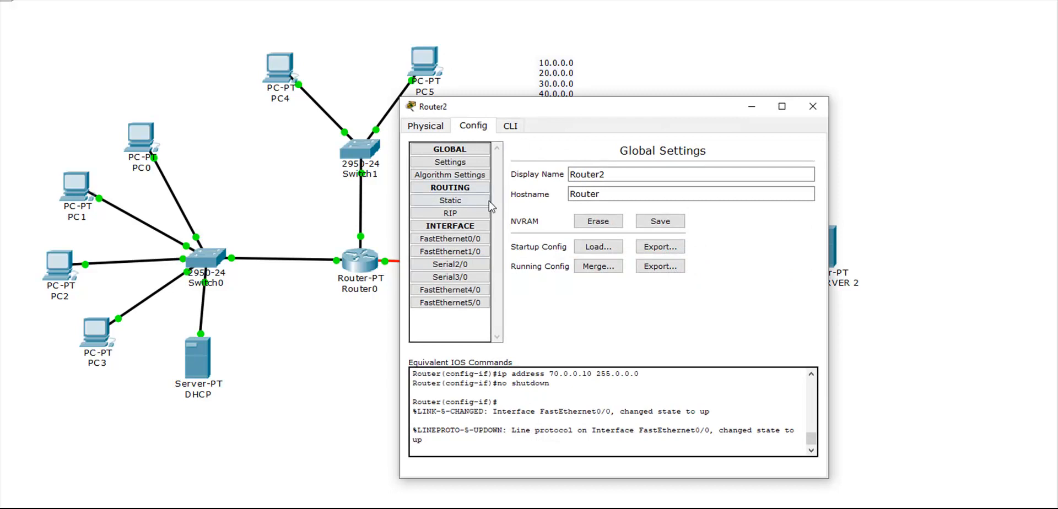
left_click(462, 213)
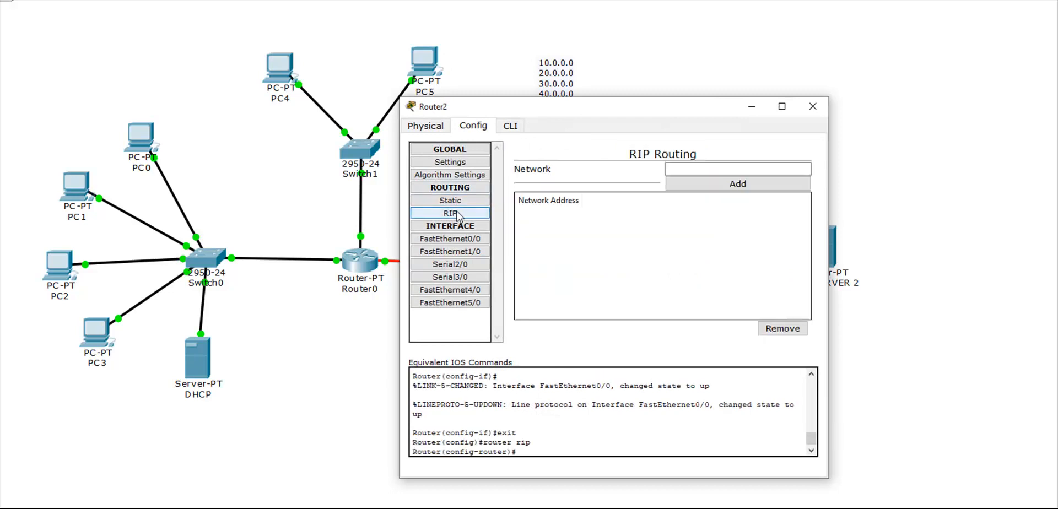
left_click(693, 170)
type("50")
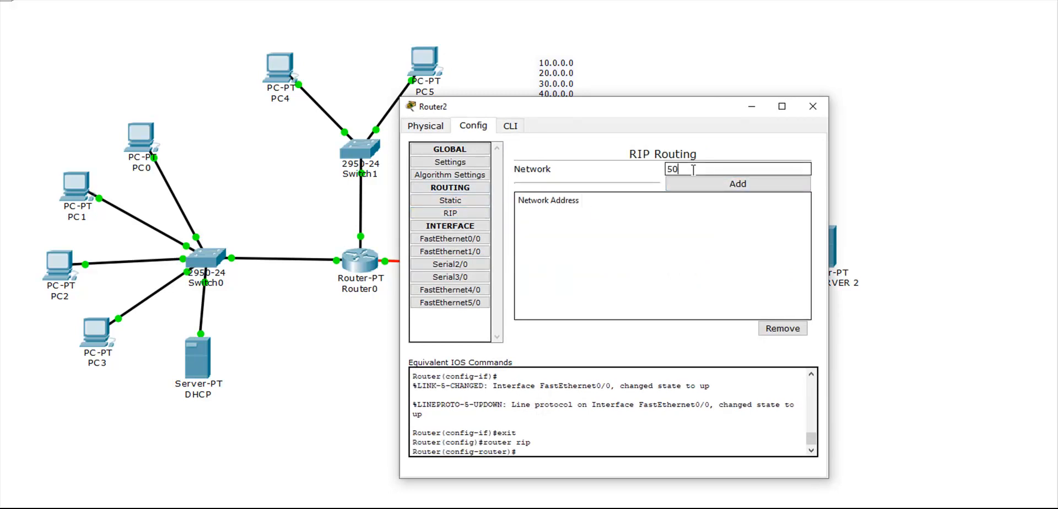
type(".0.0.0")
left_click(679, 183)
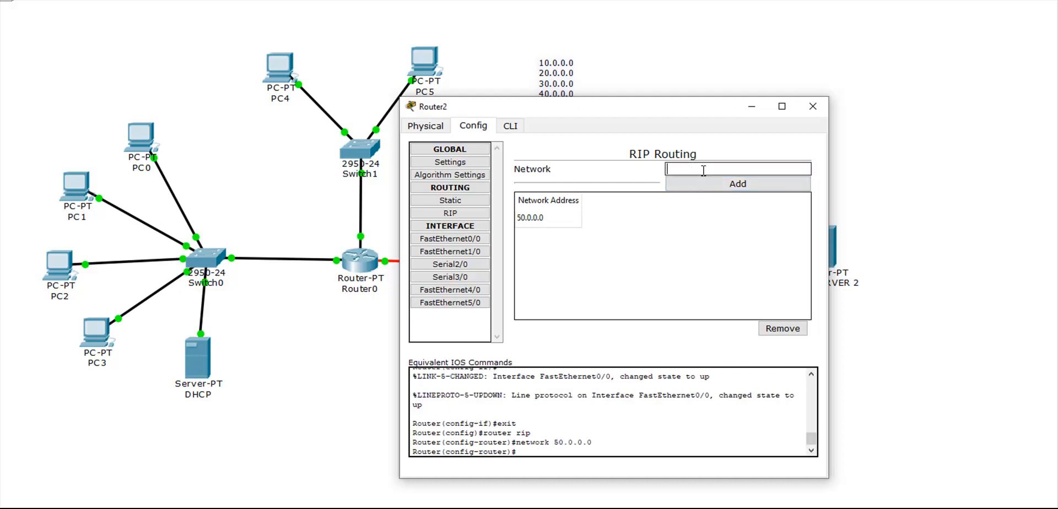
Step: Add networks 60.0.0.0 and 70.0.0.0 to Router2's RIP routing
left_click(704, 170)
type("60.0.0.0")
left_click(709, 184)
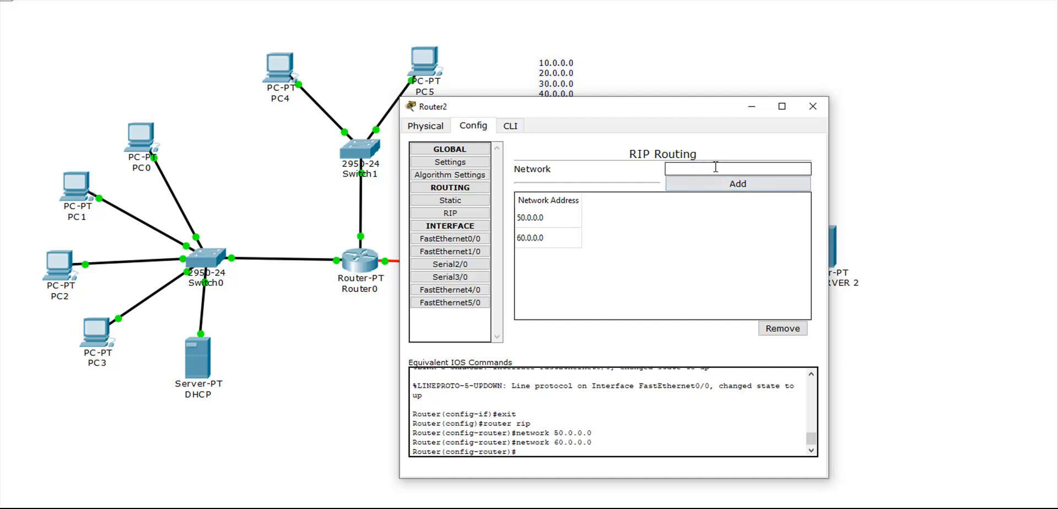
type("70.0.0.0")
left_click(708, 186)
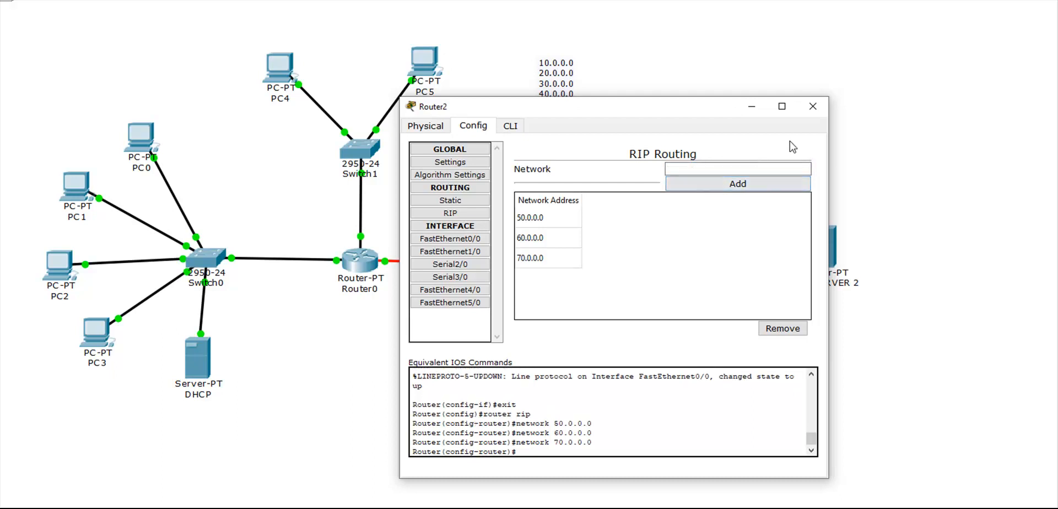
Step: Close Router2's window and ping 70.0.0.1 from PC0's command prompt to test the routing, then close PC0
left_click(813, 106)
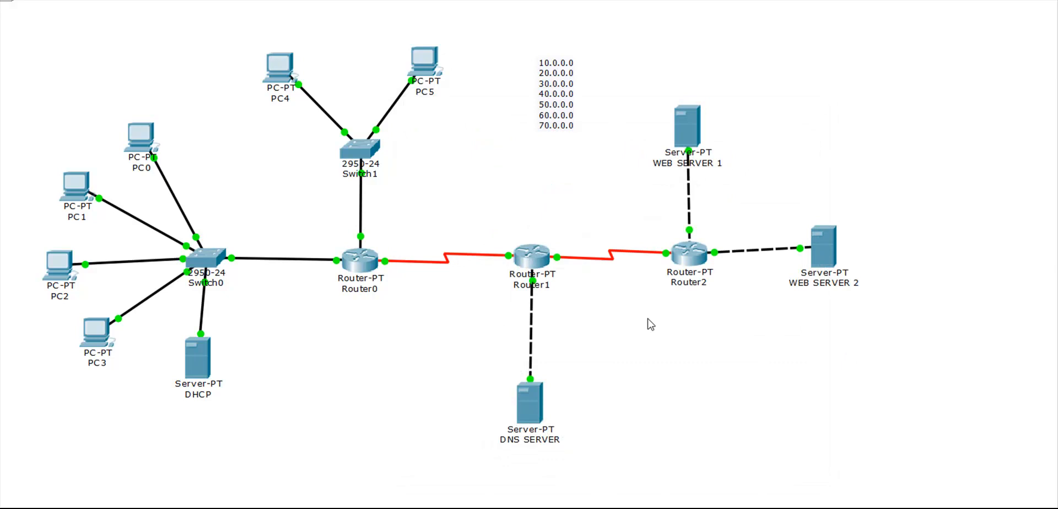
left_click(145, 138)
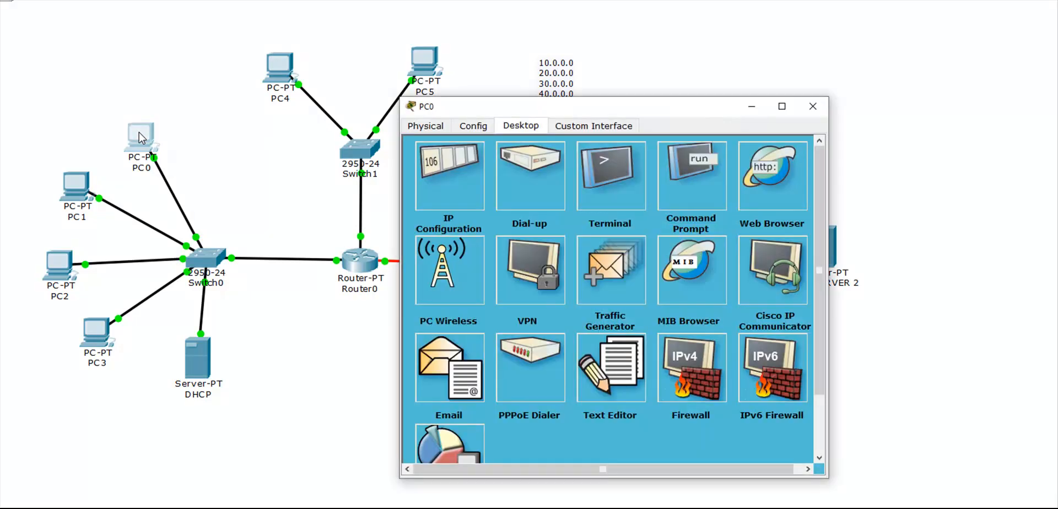
left_click(675, 193)
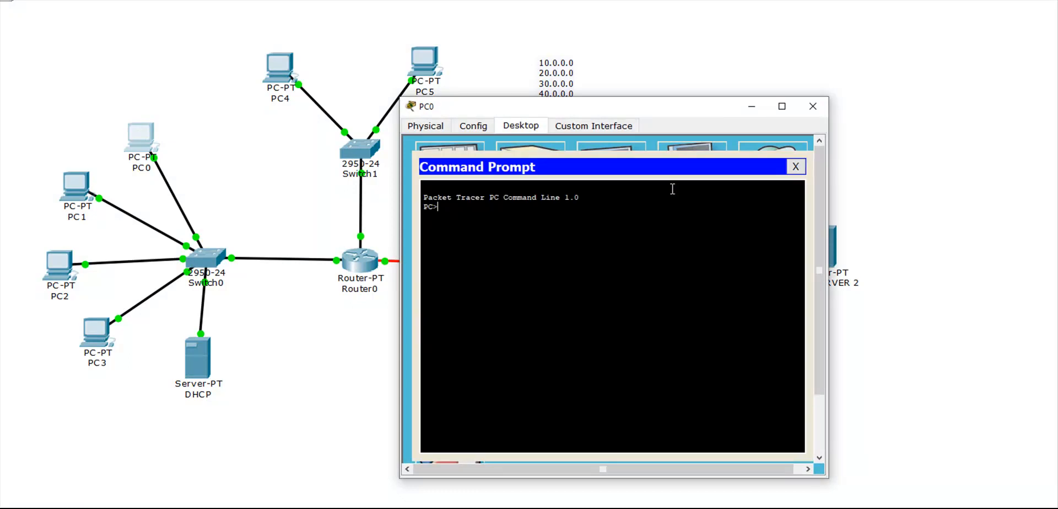
left_click_drag(640, 113, 505, 123)
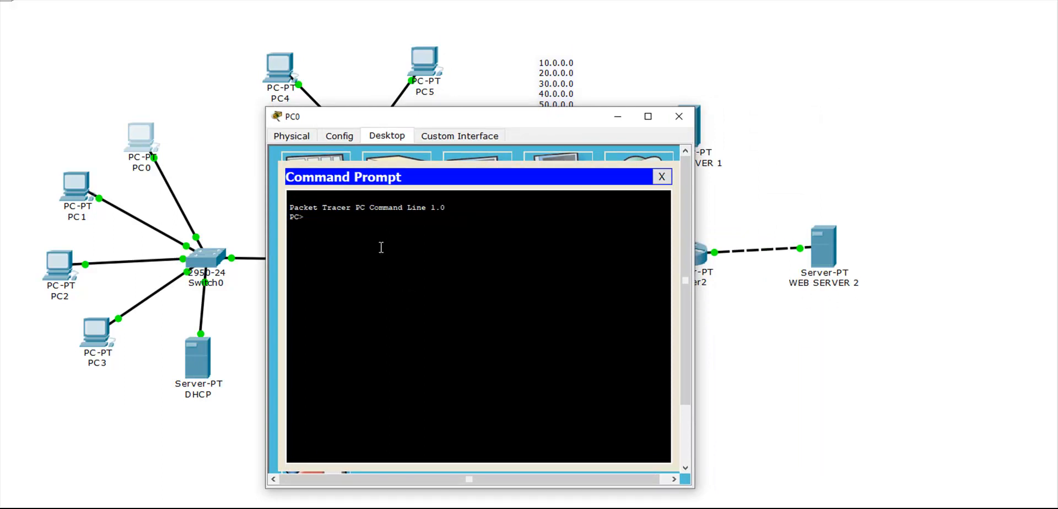
type("PING 70.0.0.1")
key("Return")
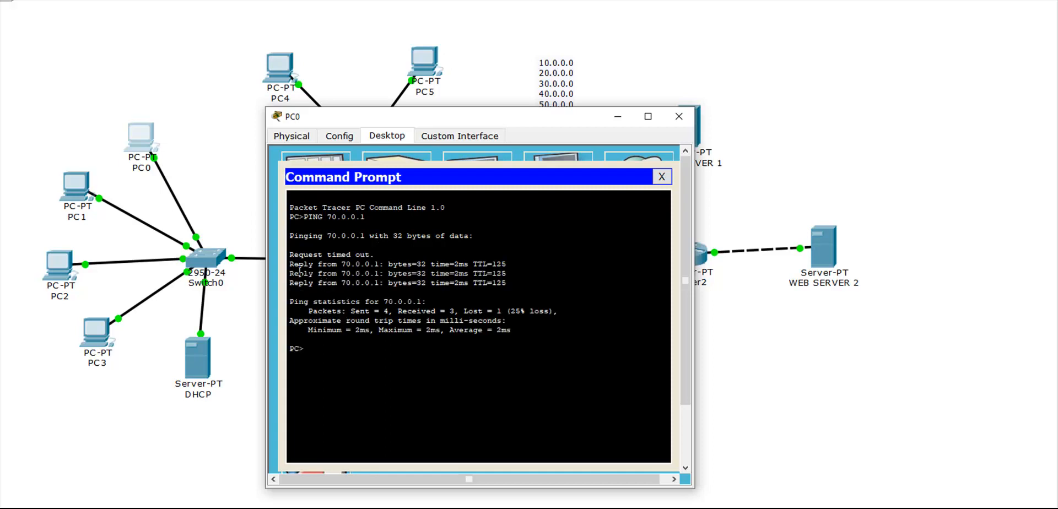
left_click_drag(290, 255, 371, 253)
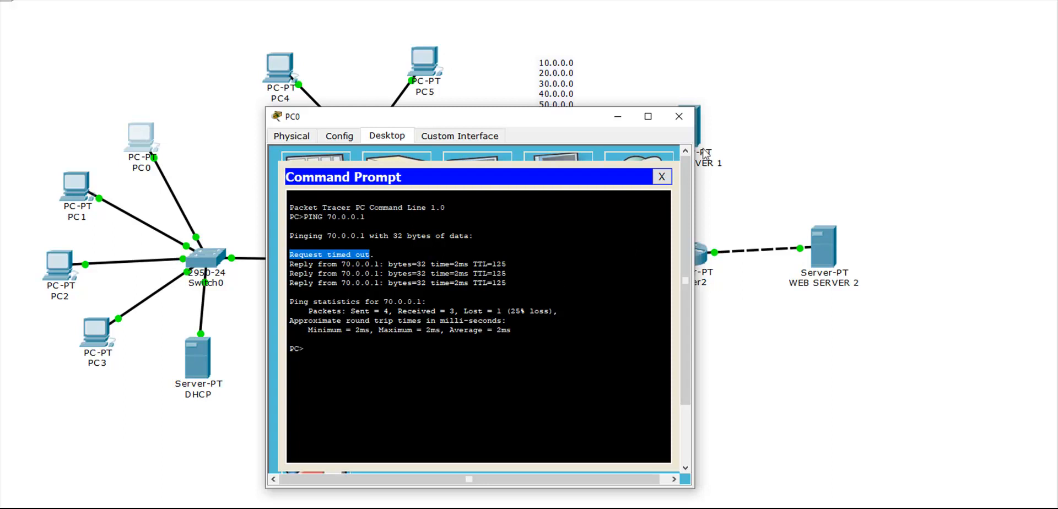
left_click(679, 116)
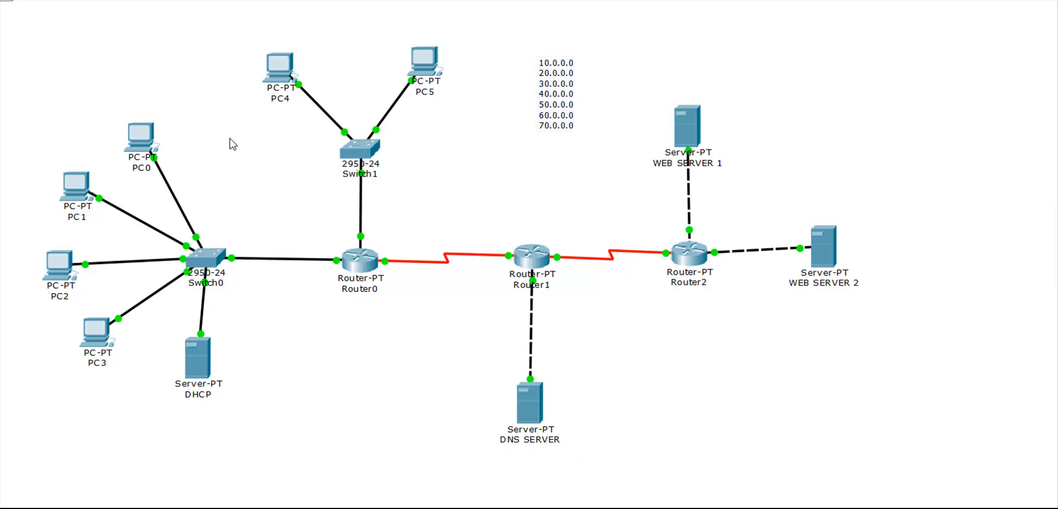
Step: Turn off HTTPS on WEB SERVER 1 and delete the default welcome sentence from its index.html page
left_click(685, 115)
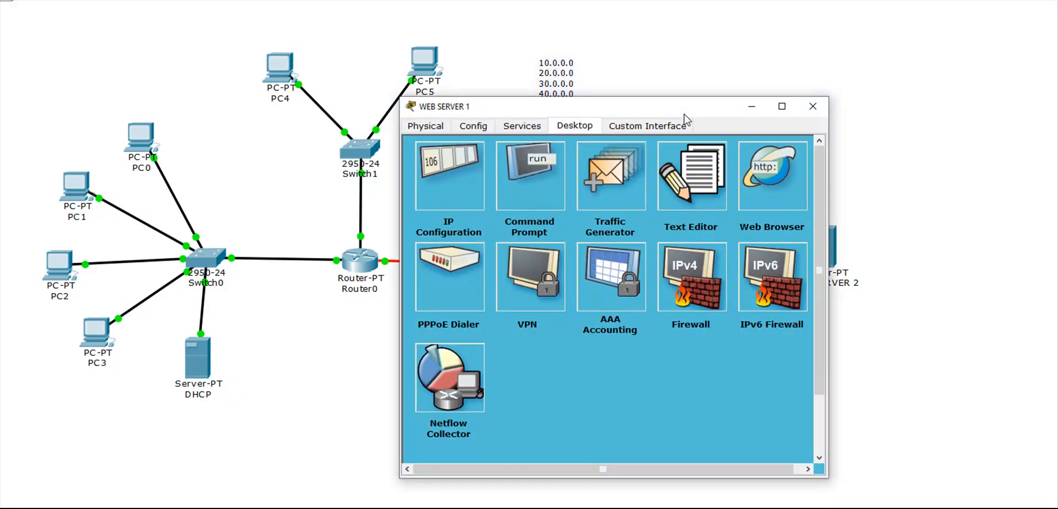
left_click(540, 130)
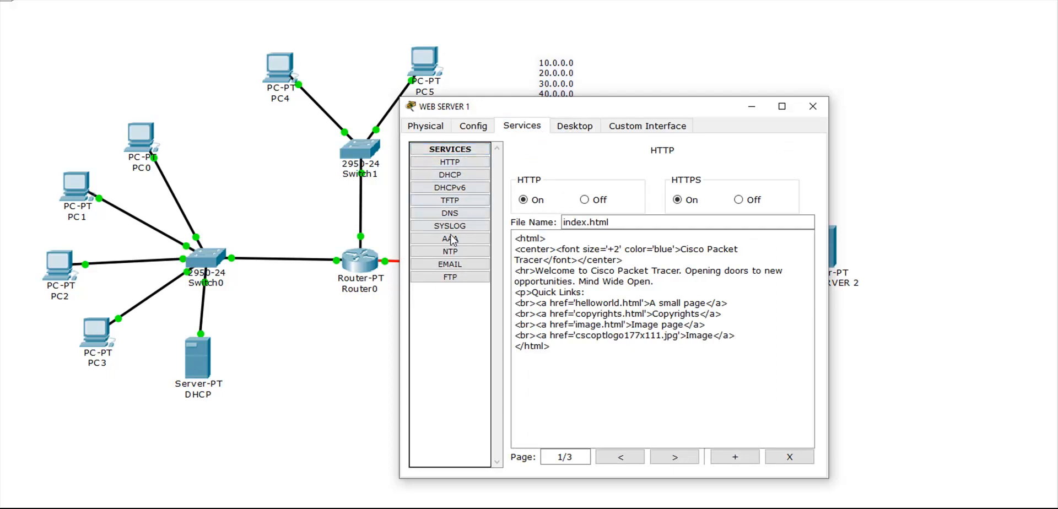
left_click(437, 164)
left_click_drag(536, 271, 658, 280)
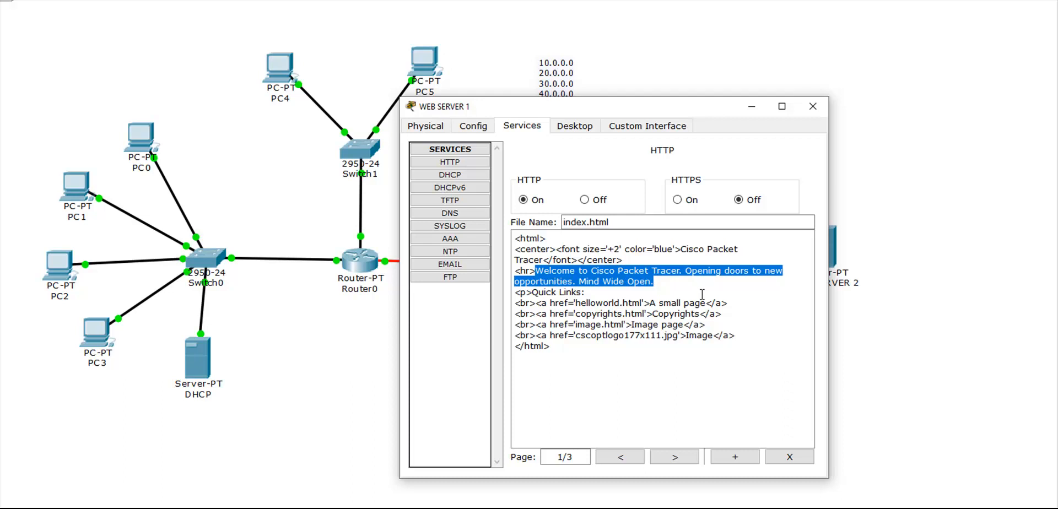
key("BackSpace")
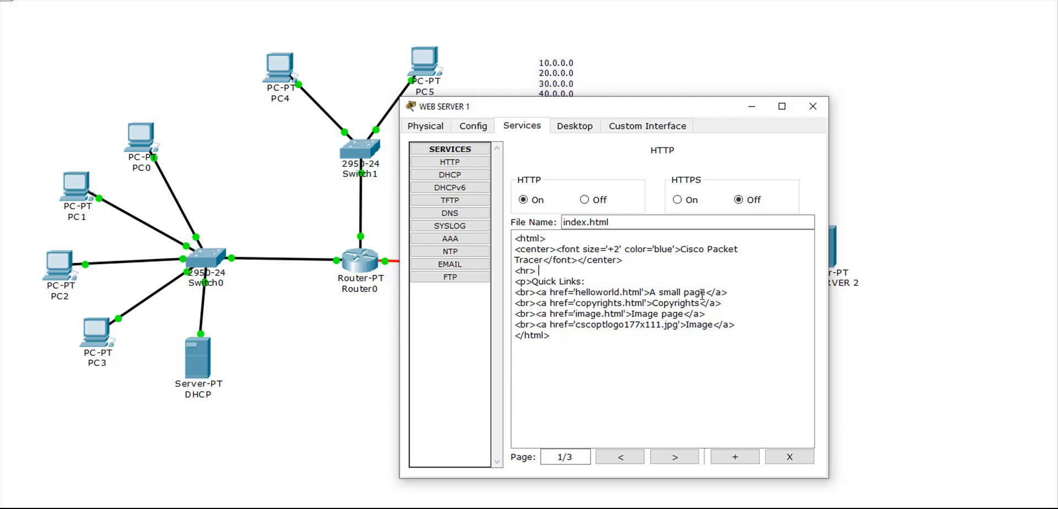
Step: Enter "Welcome to Web server 1 - Sample Lab" after the hr tag in WEB SERVER 1's index.html, then close the server window
type("wELCOME")
key("BackSpace")
key("BackSpace")
key("BackSpace")
key("BackSpace")
key("BackSpace")
key("BackSpace")
key("BackSpace")
type("Welcome to S")
key("BackSpace")
type("Web server ")
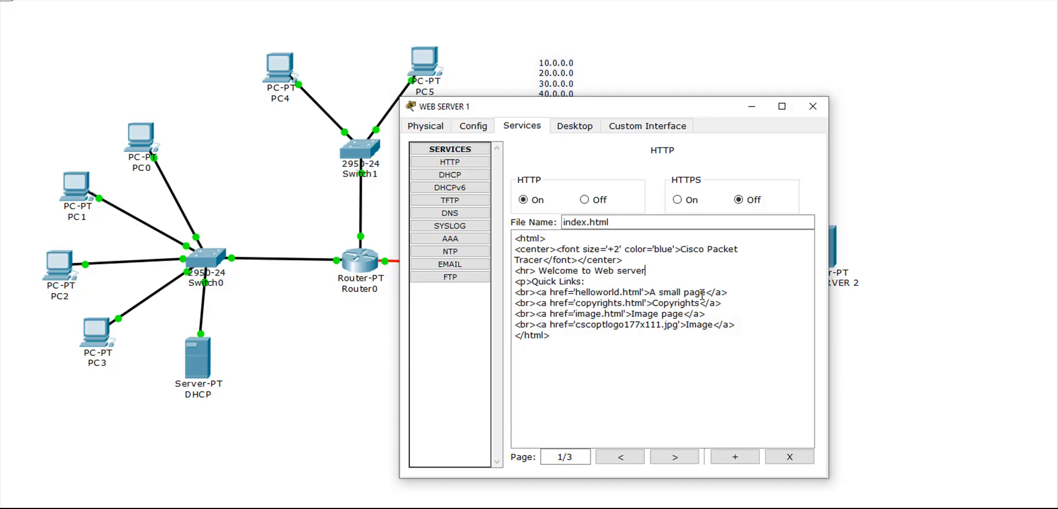
type("1 - Sample Lab")
left_click_drag(547, 271, 728, 269)
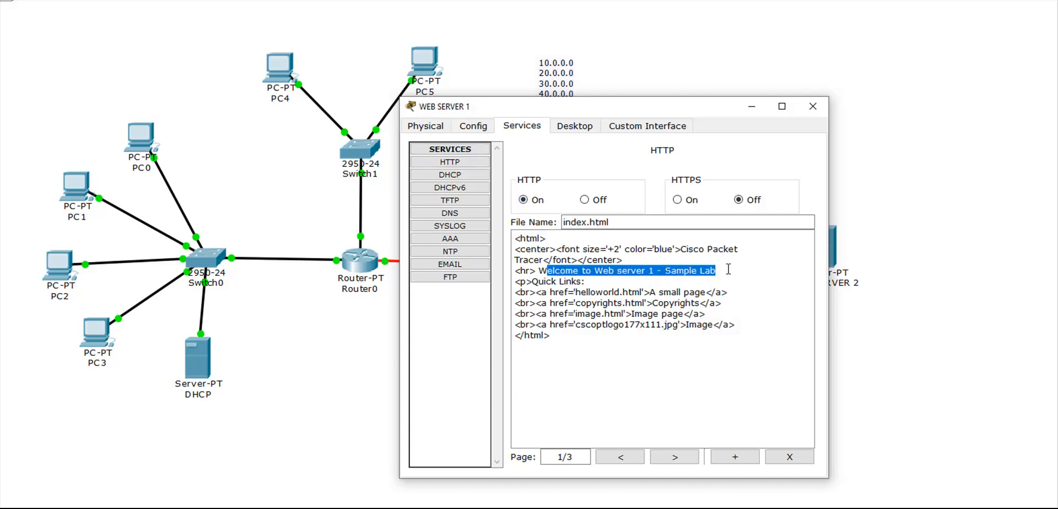
left_click(813, 108)
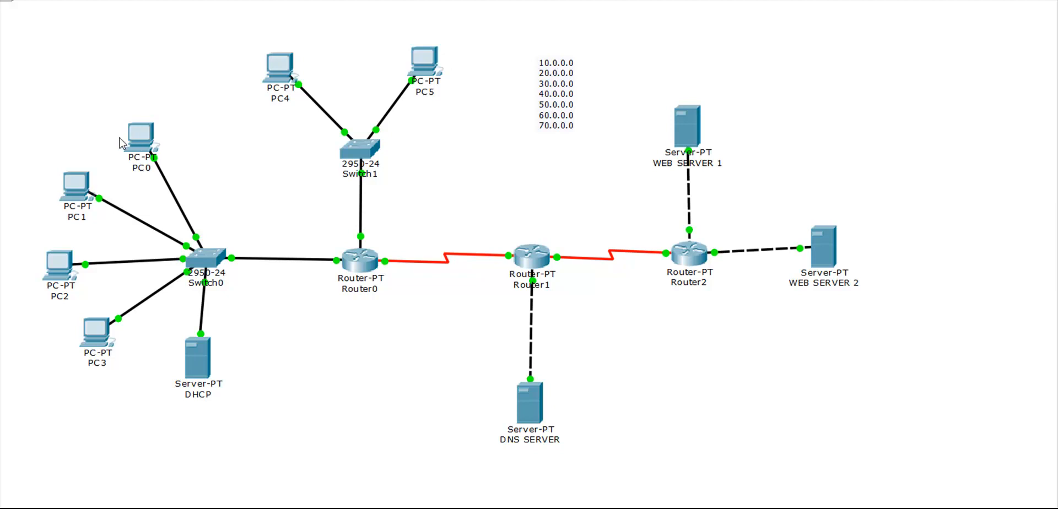
Step: Browse to 60.0.0.1 from PC0's web browser to check the first web server's page, then close PC0
left_click(138, 138)
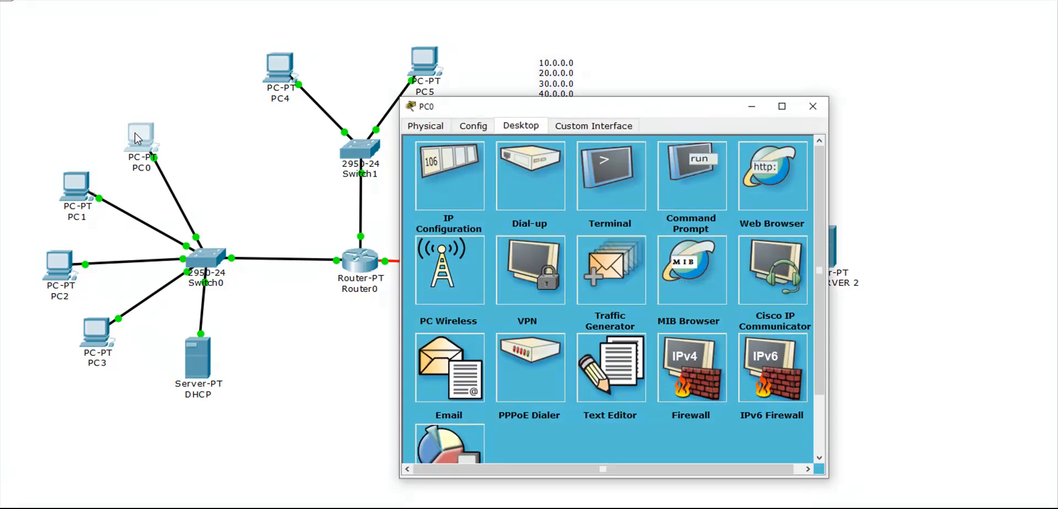
left_click(780, 186)
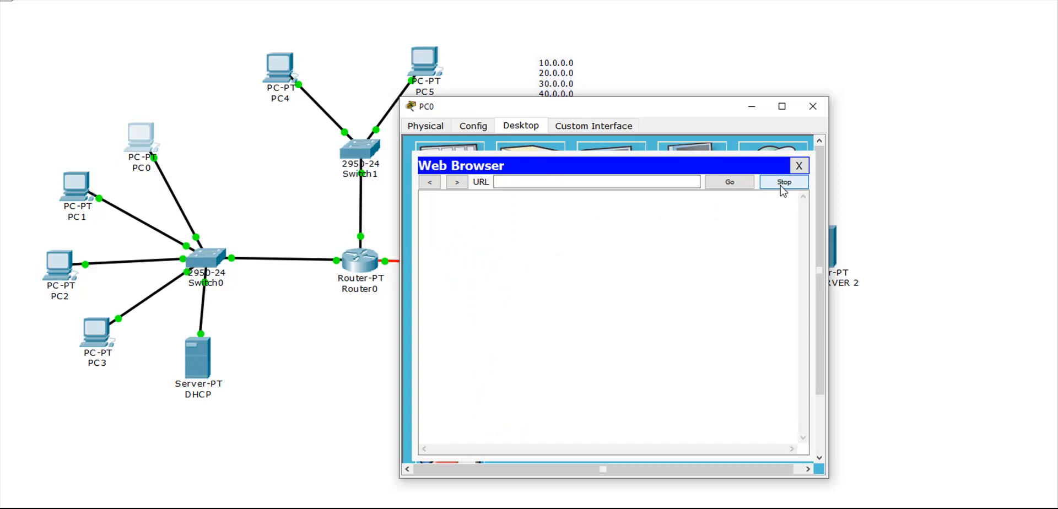
left_click(668, 181)
left_click_drag(672, 114, 513, 188)
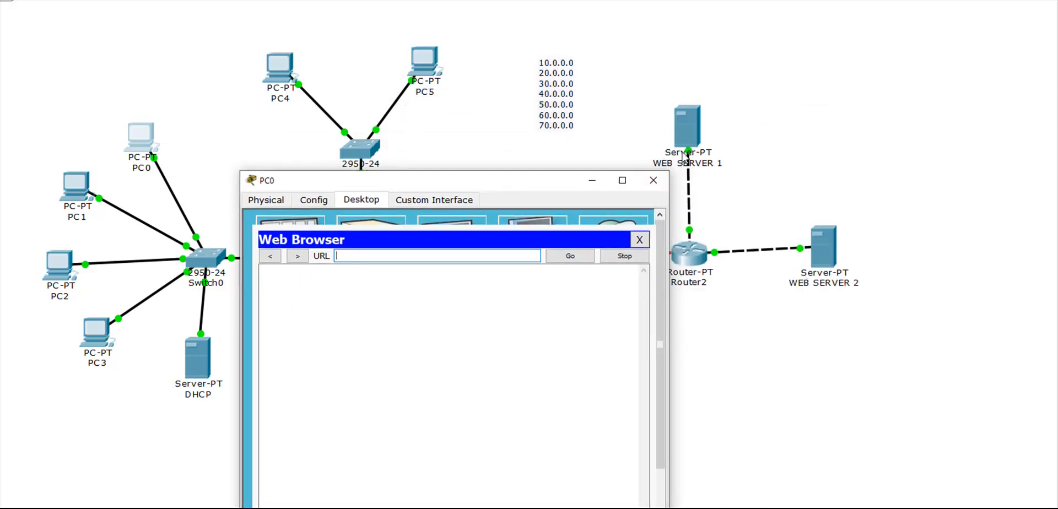
left_click_drag(542, 174, 618, 90)
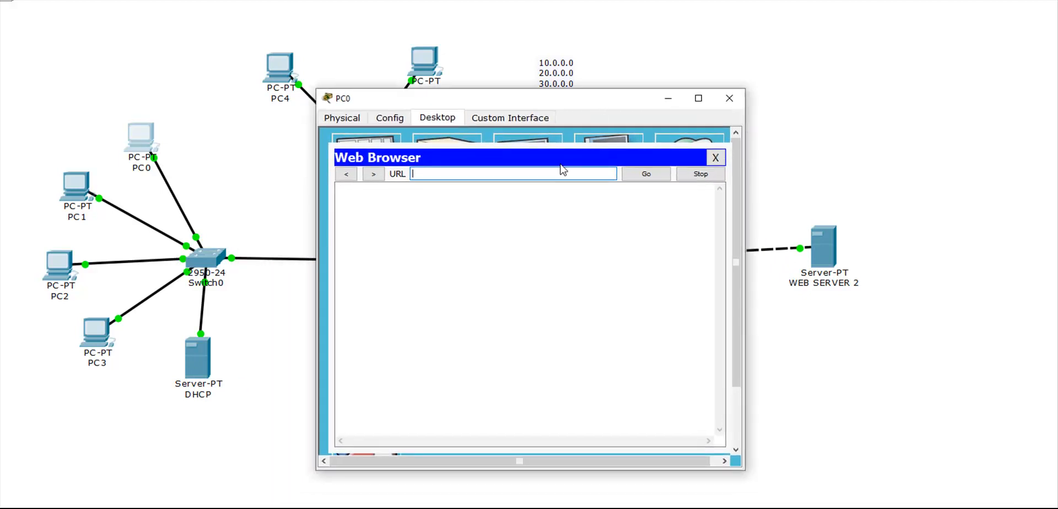
type("60.0.0.1")
key("Return")
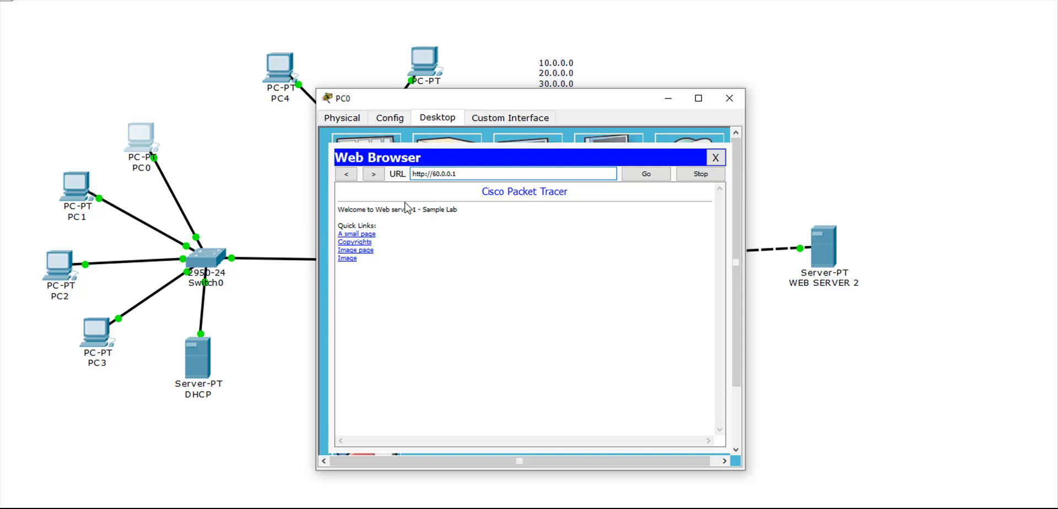
left_click_drag(508, 108, 415, 221)
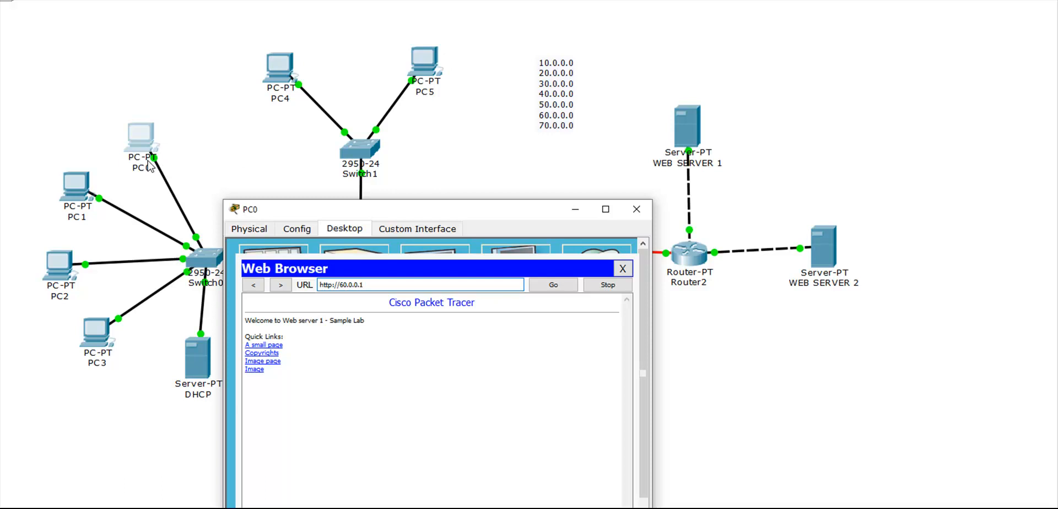
left_click_drag(364, 285, 334, 285)
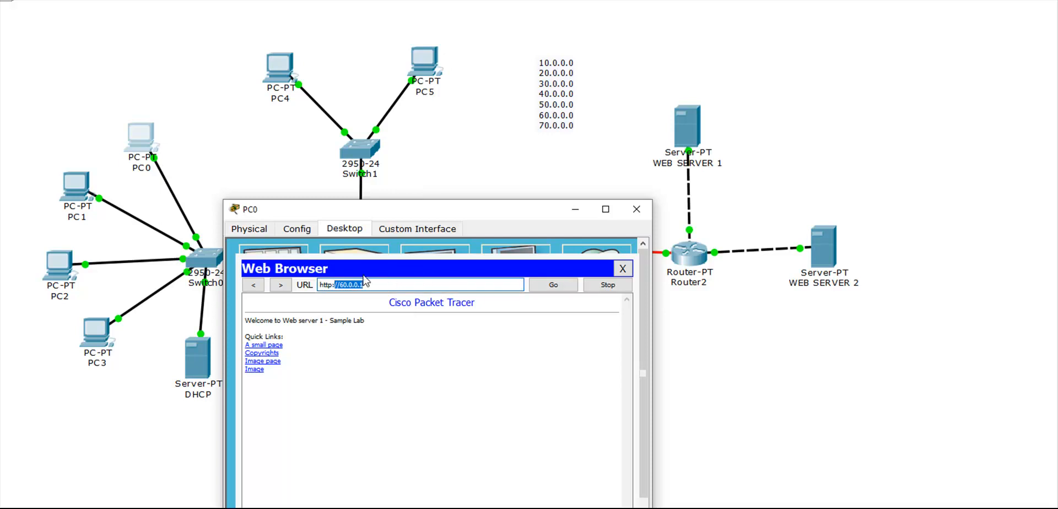
left_click_drag(364, 285, 319, 286)
left_click(623, 268)
left_click(634, 216)
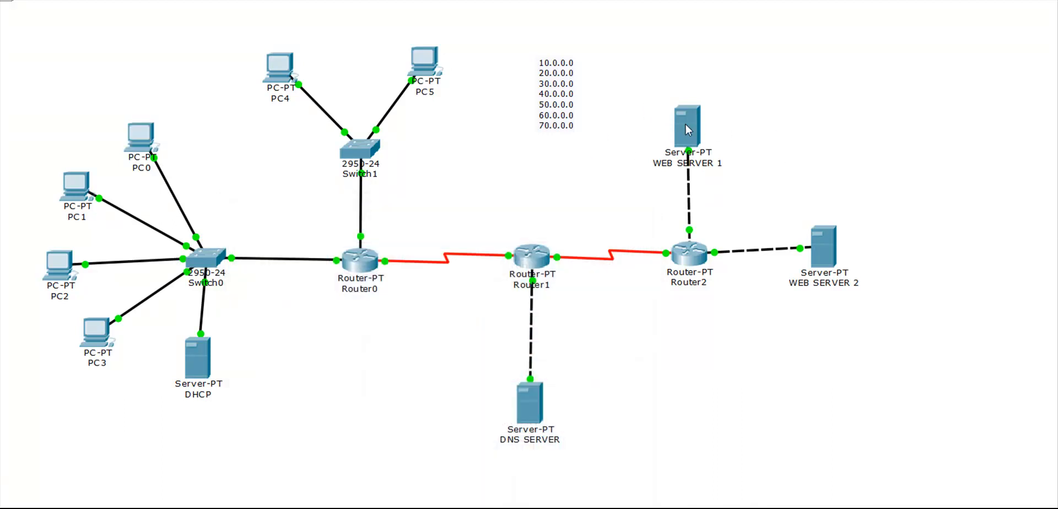
left_click(687, 126)
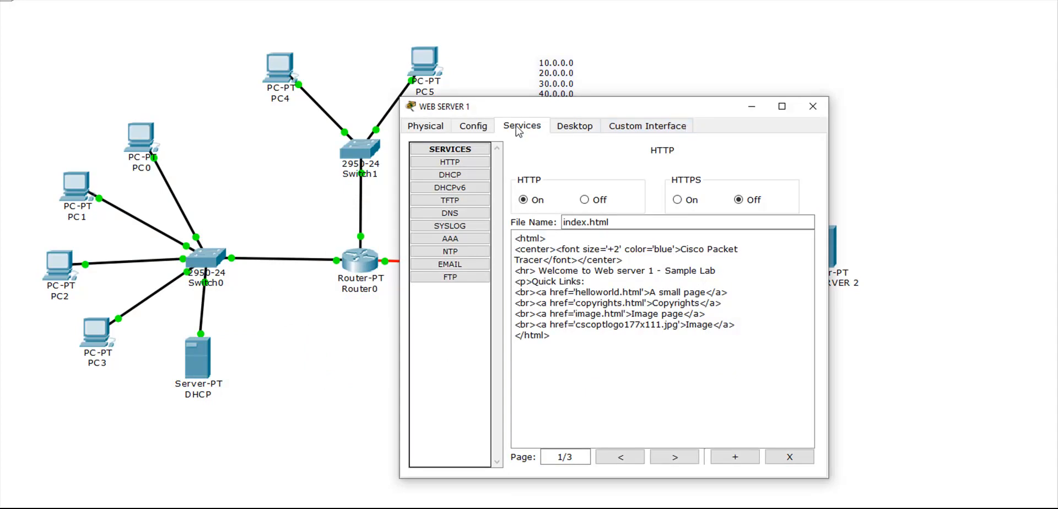
left_click(479, 129)
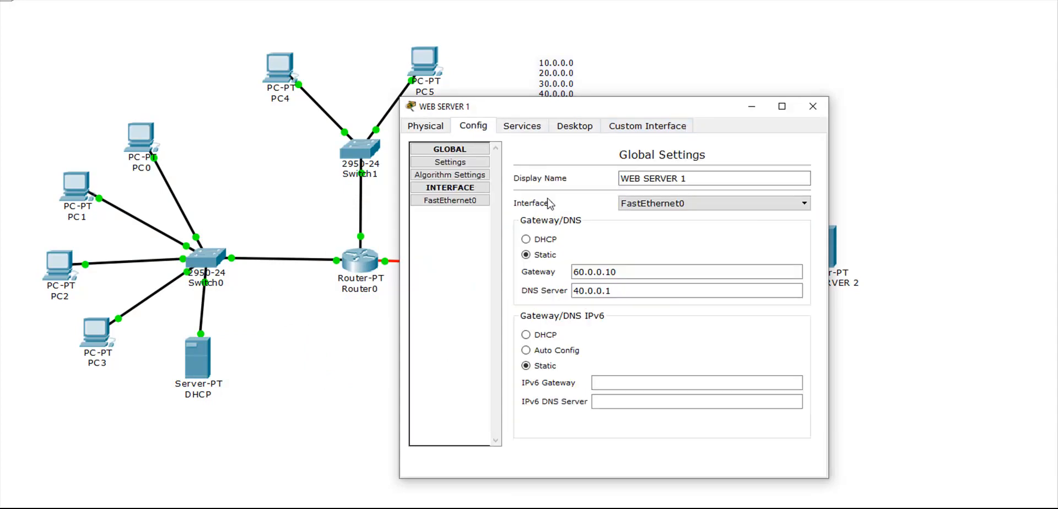
left_click(443, 128)
left_click(469, 130)
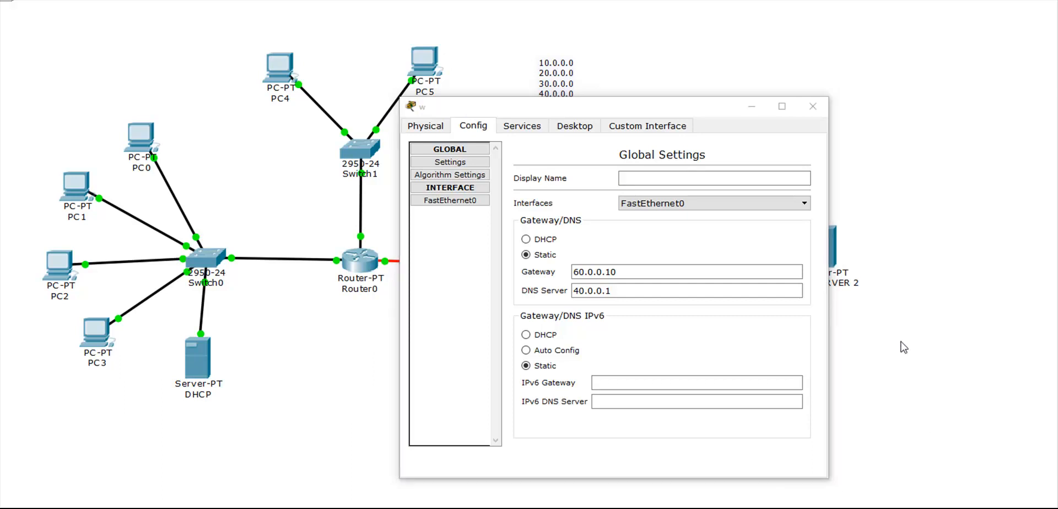
left_click(653, 179)
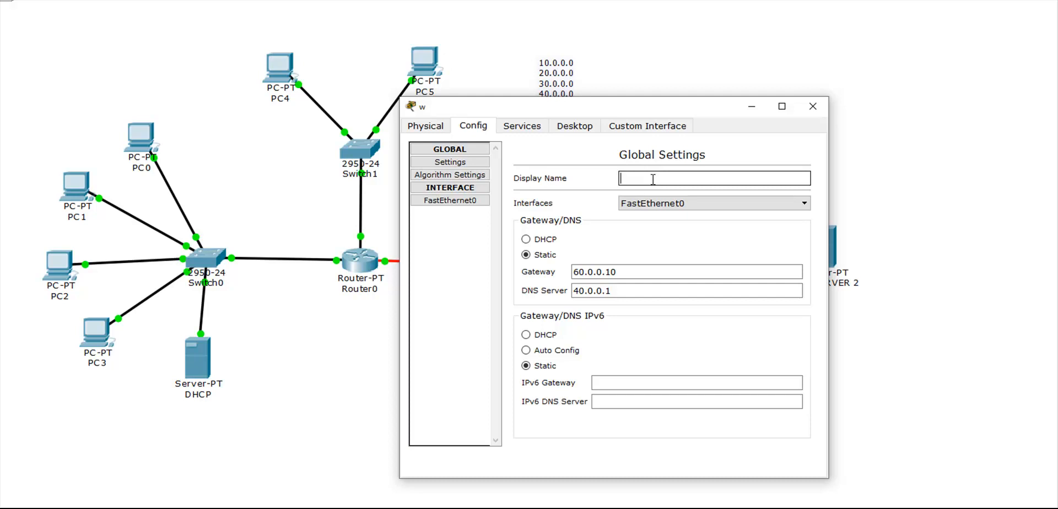
type("www.site1.com")
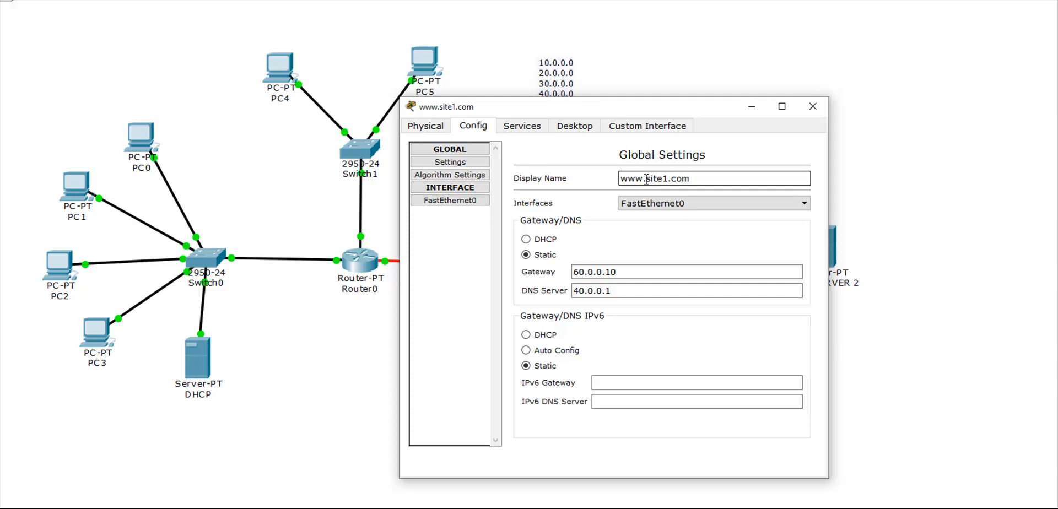
left_click(814, 106)
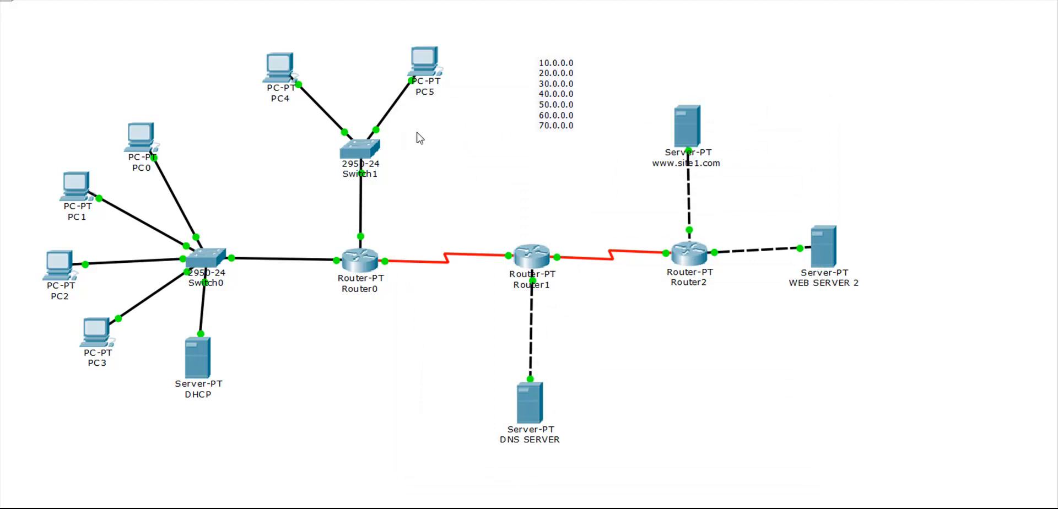
left_click(148, 139)
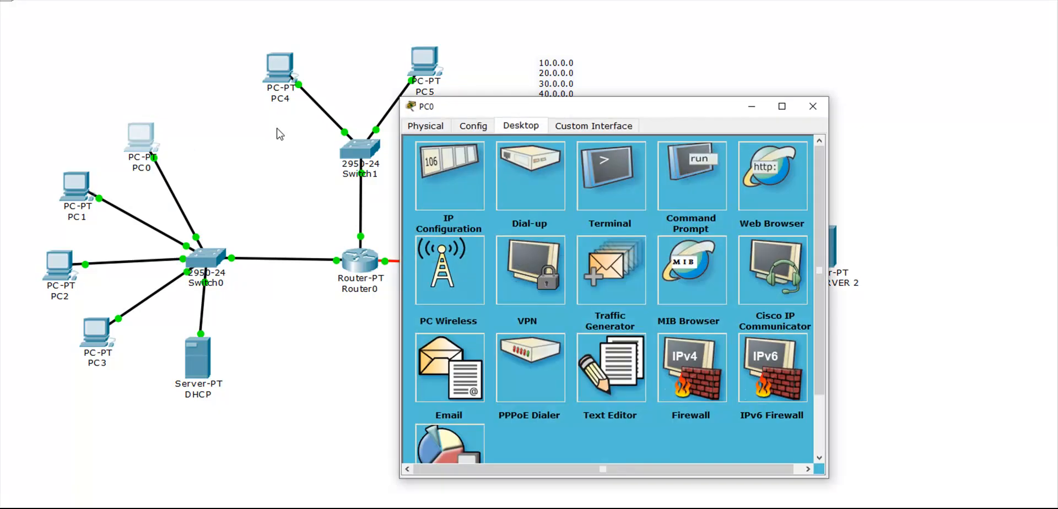
left_click(761, 189)
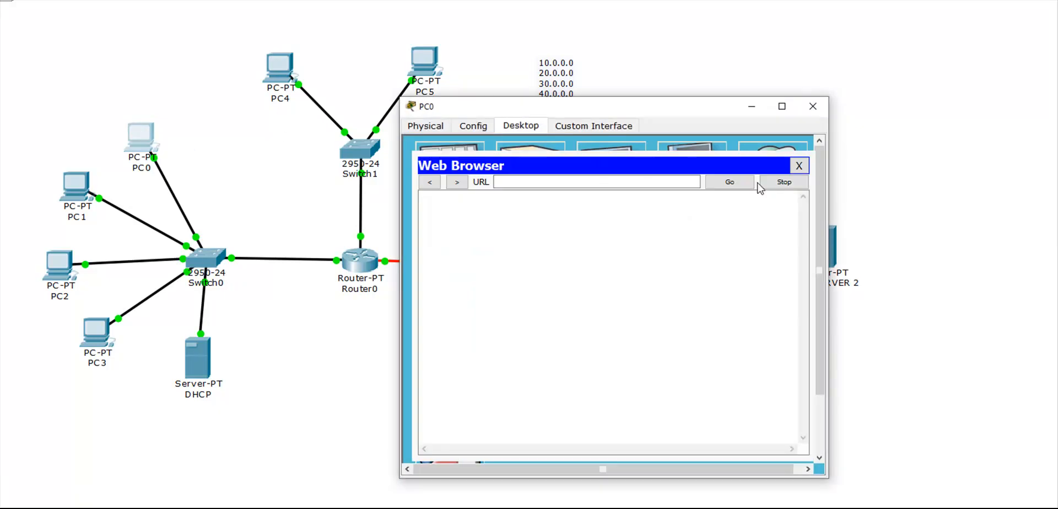
left_click(649, 182)
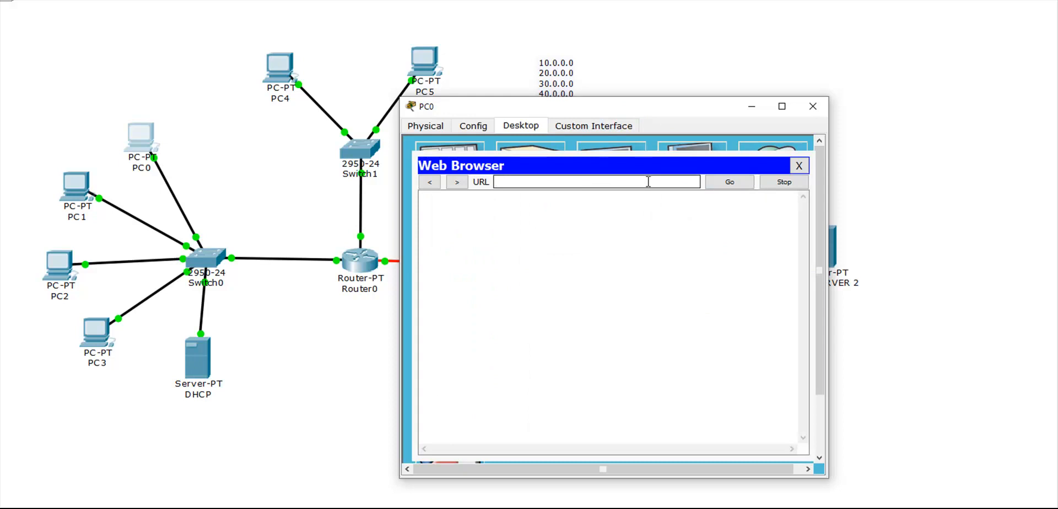
type("www.site1.com")
key("Return")
left_click(745, 182)
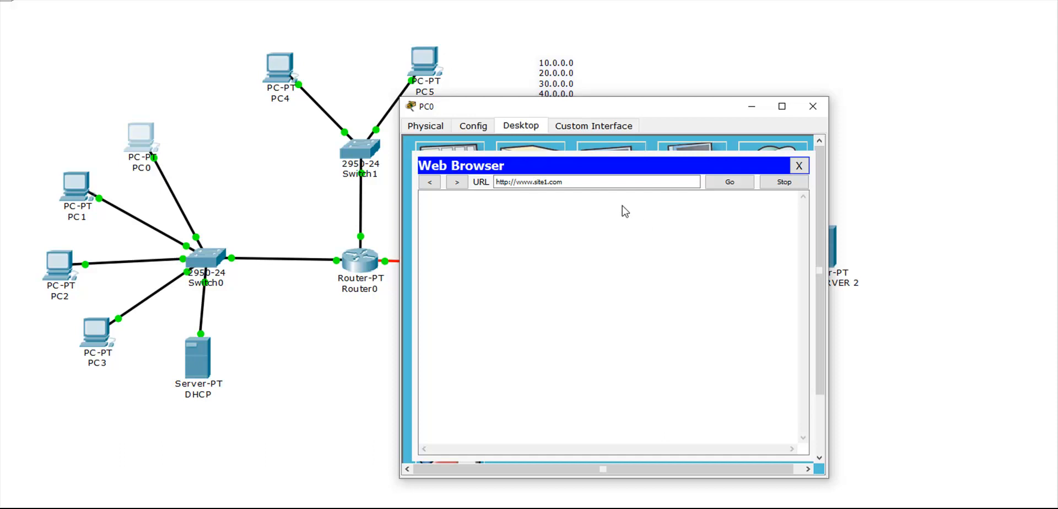
left_click(730, 182)
left_click(799, 165)
left_click(812, 106)
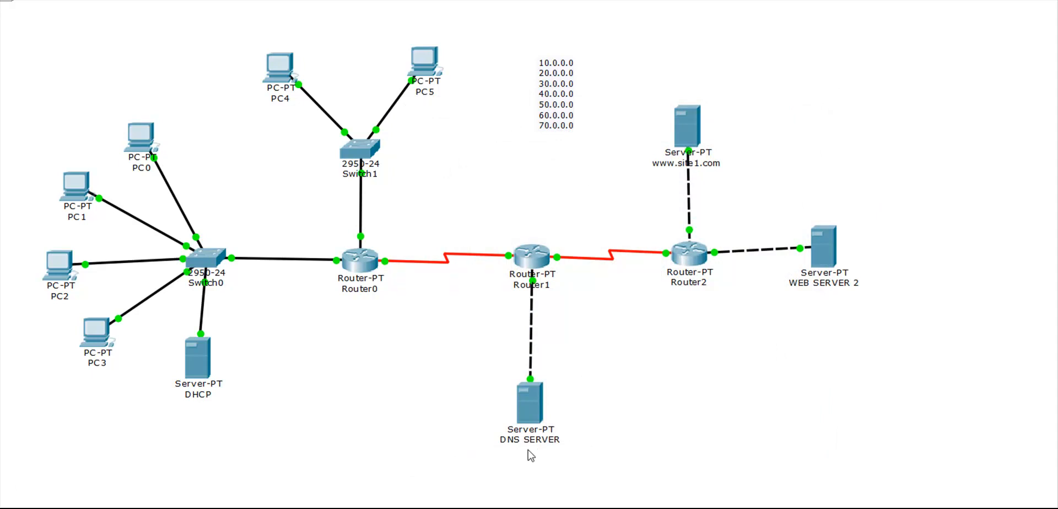
left_click(531, 411)
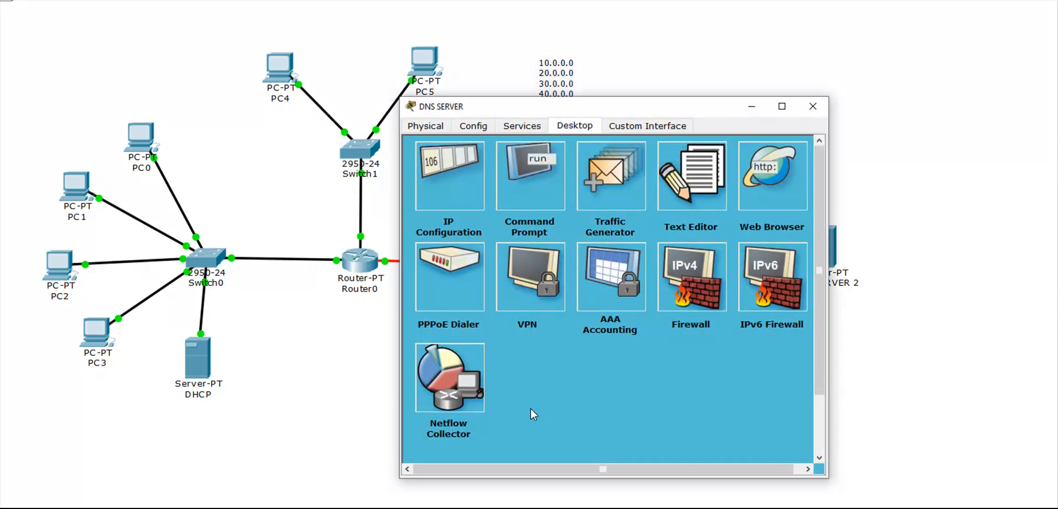
left_click(523, 127)
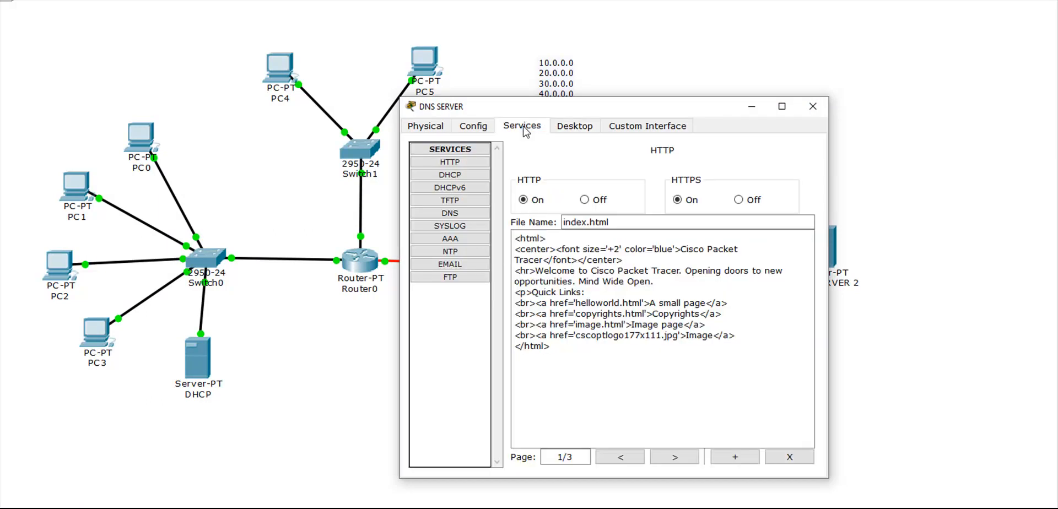
left_click(454, 215)
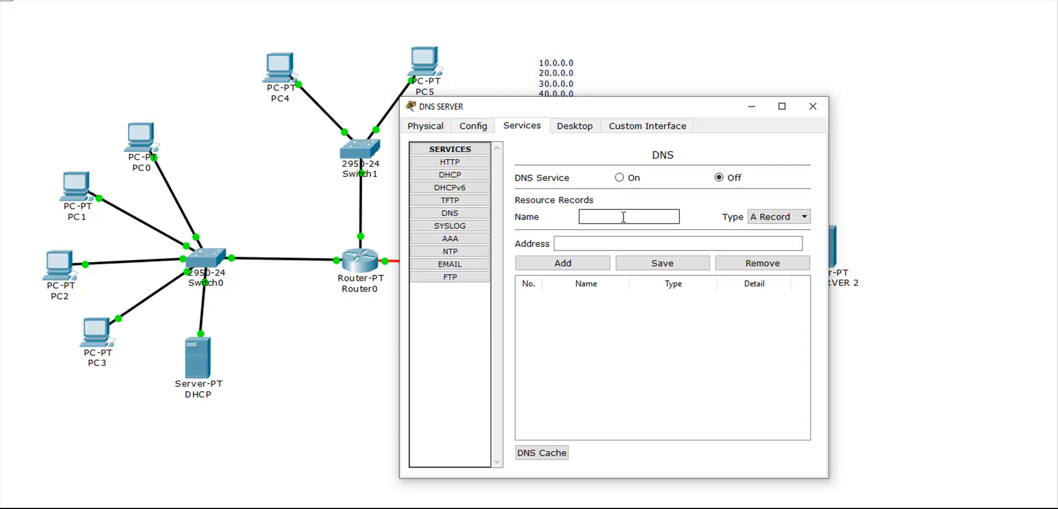
type("www.site1.com")
left_click(617, 243)
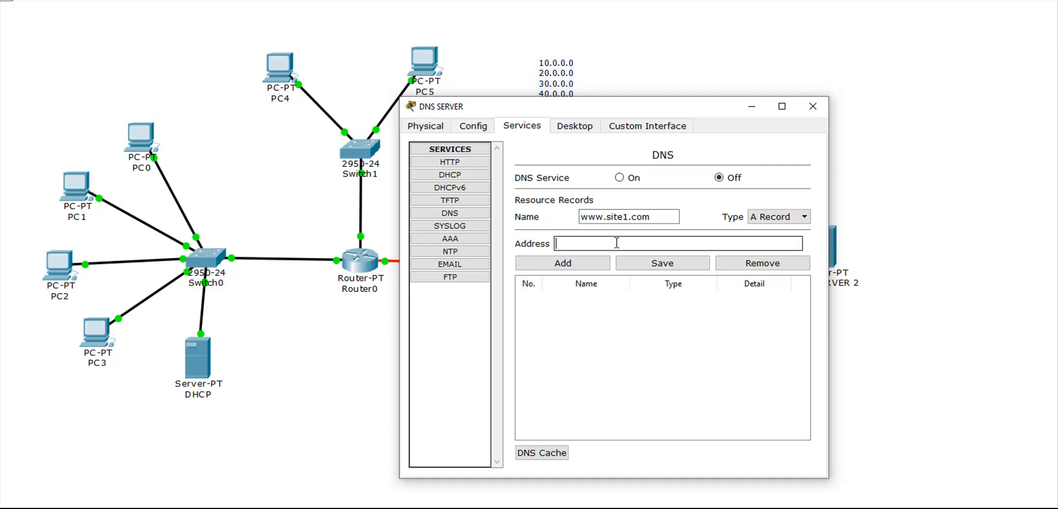
type("60.0.0.1")
left_click(587, 267)
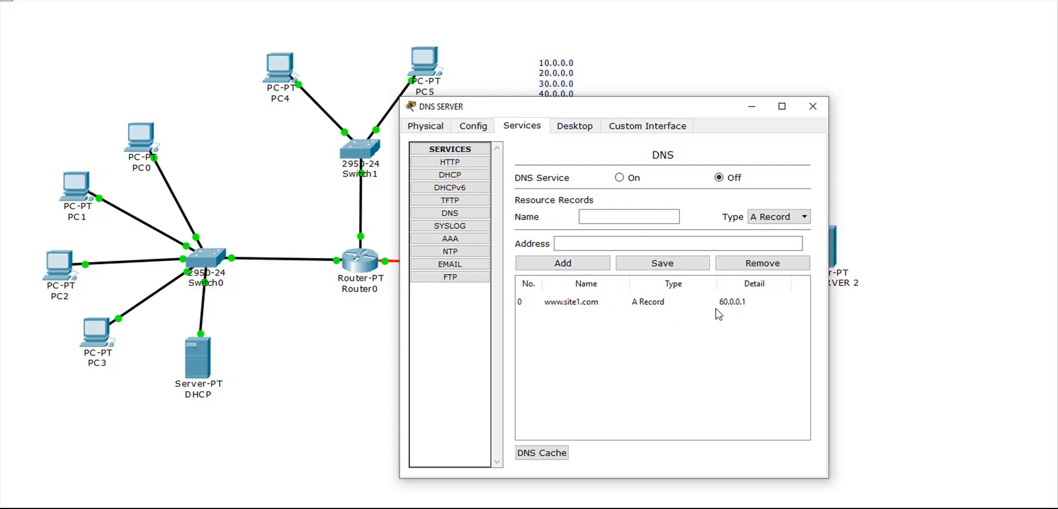
left_click(814, 107)
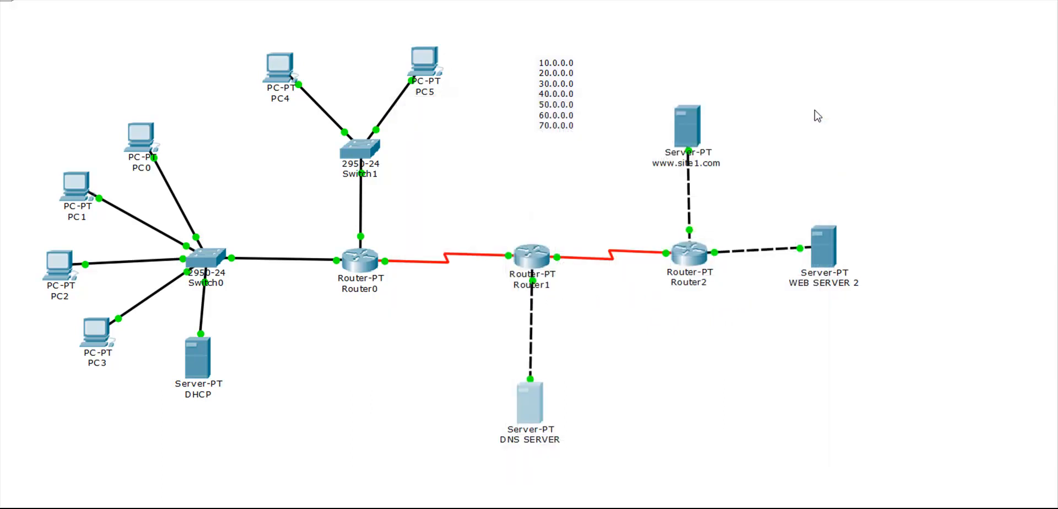
left_click(133, 136)
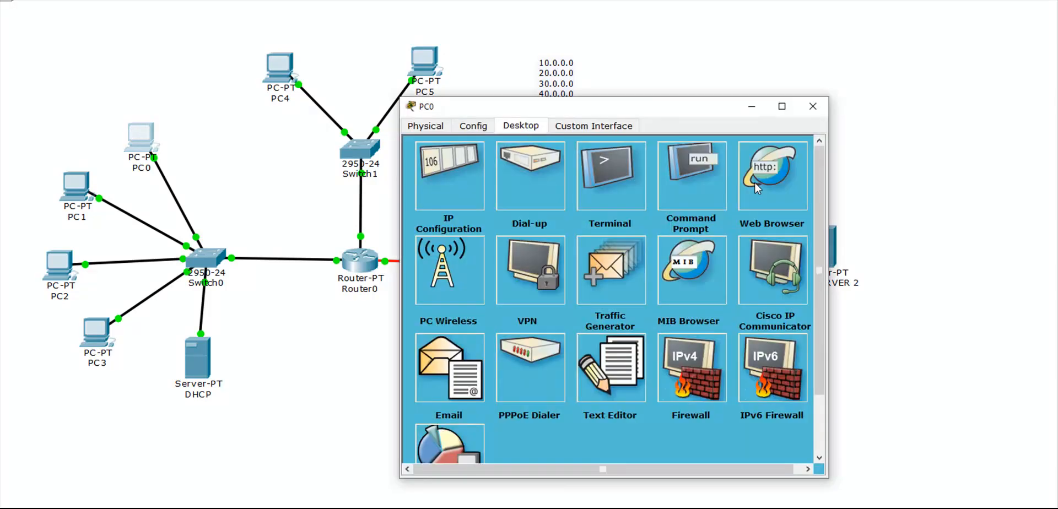
left_click(756, 189)
left_click(538, 178)
type("www")
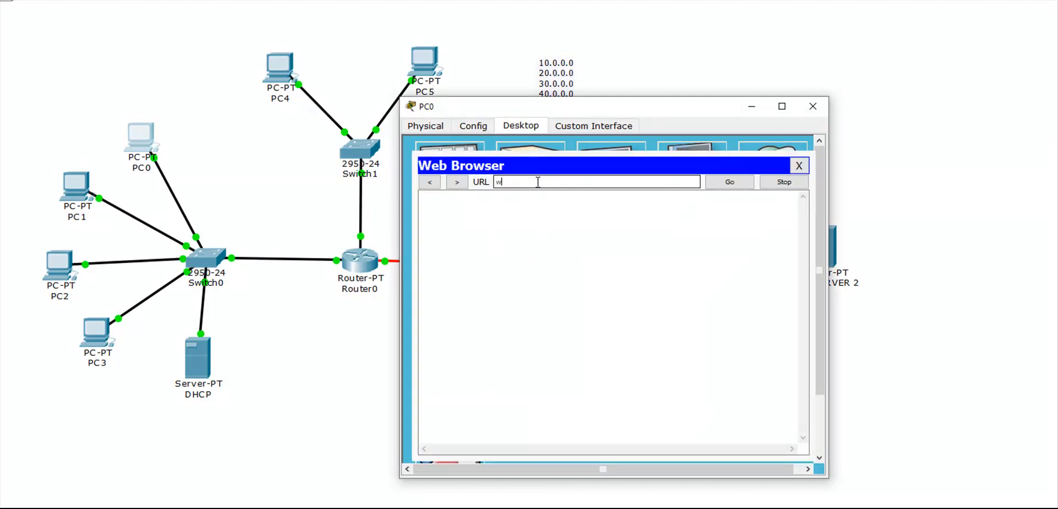
type("ite1.com")
key("Return")
left_click(723, 188)
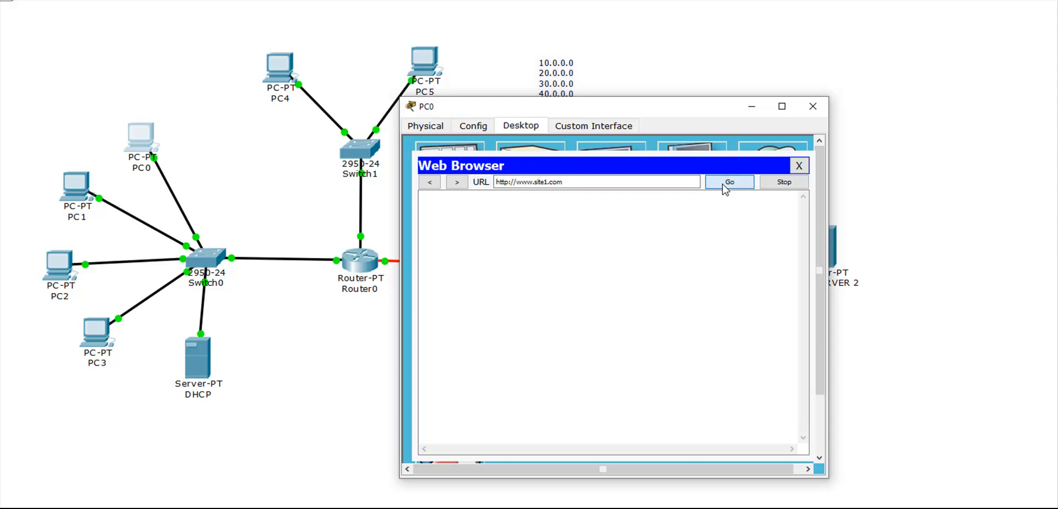
left_click(682, 182)
left_click(593, 187)
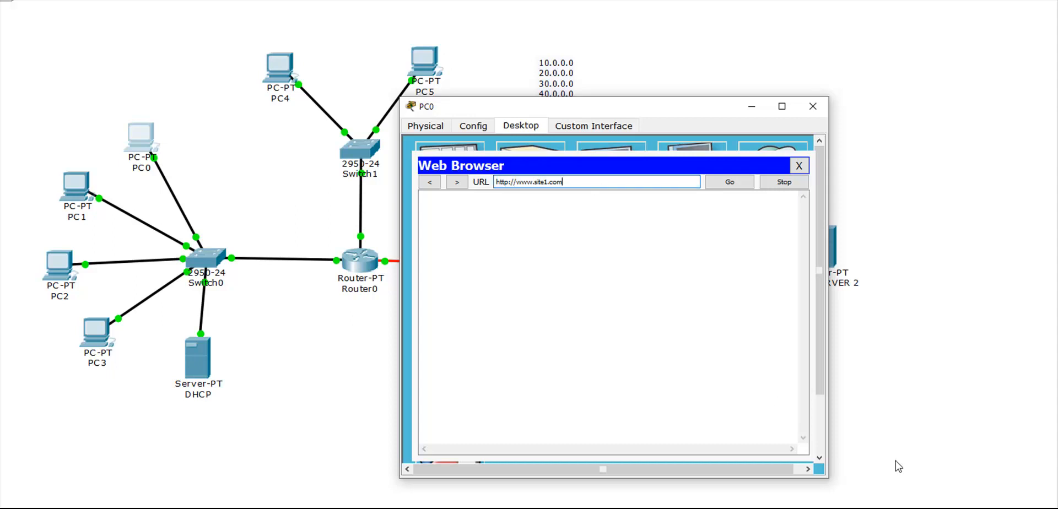
Step: Turn on the DNS service on DNS SERVER and close its window
left_click(930, 507)
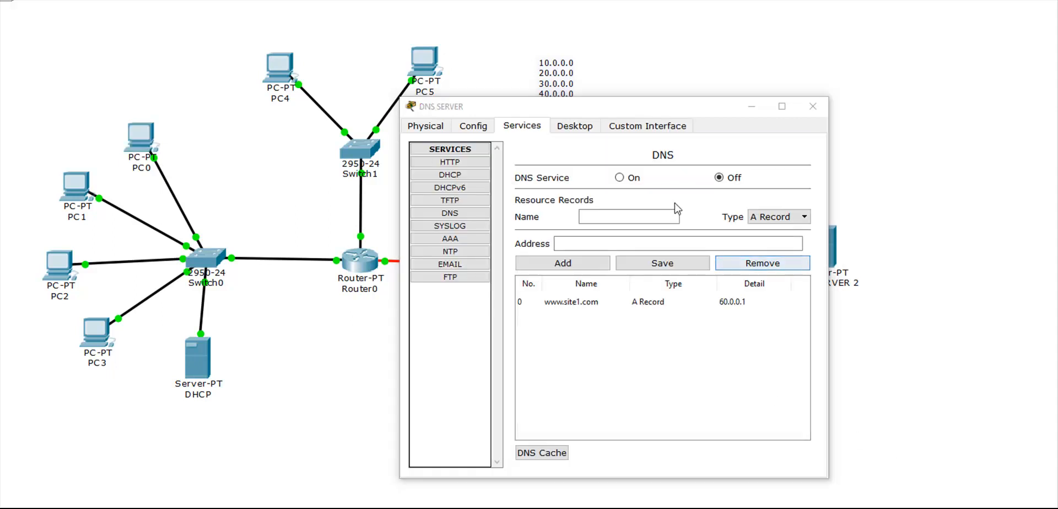
left_click(620, 178)
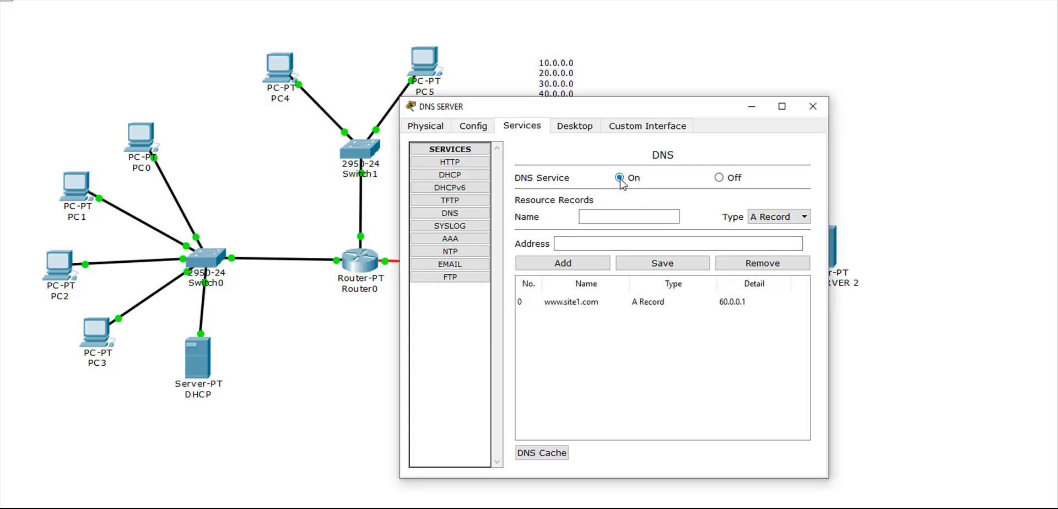
left_click(814, 113)
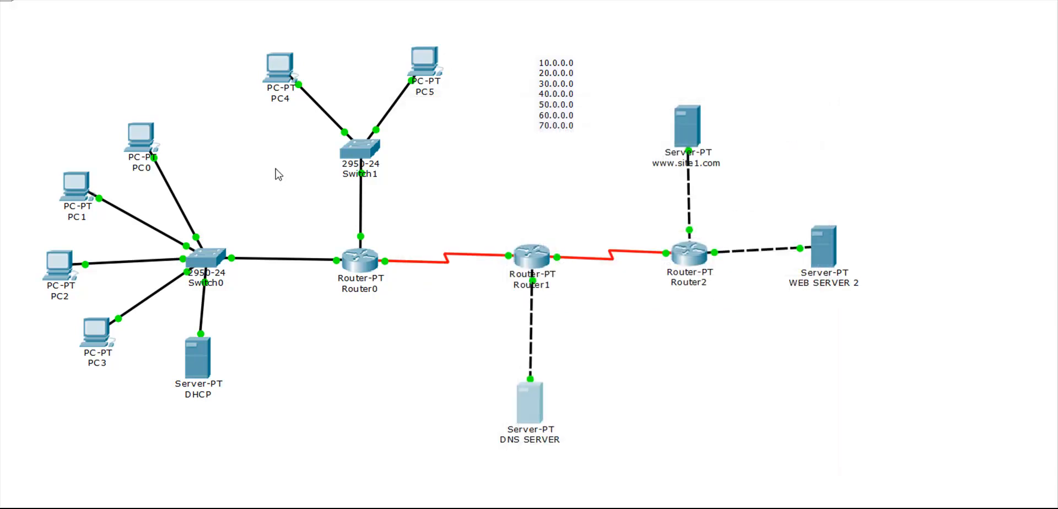
left_click(139, 144)
left_click(766, 180)
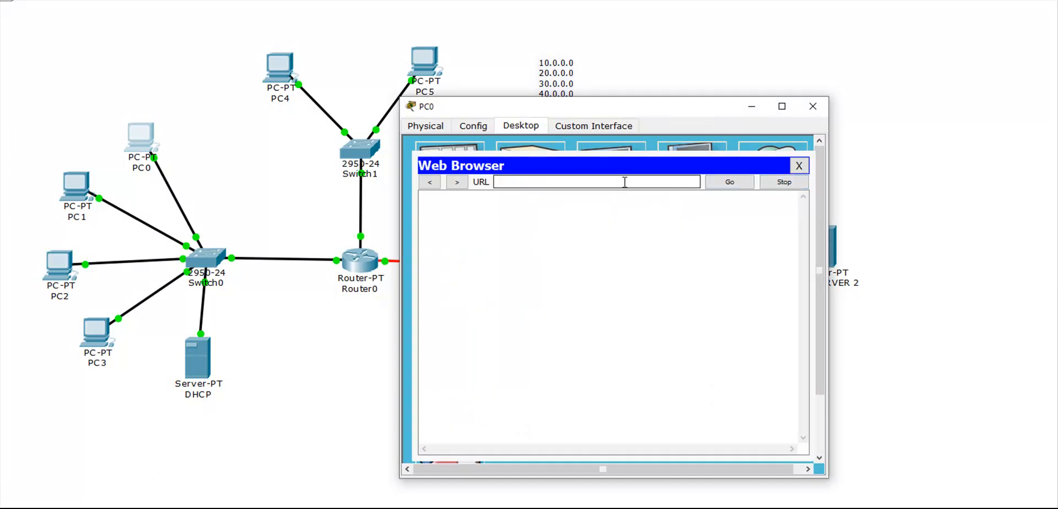
type("www.site1.com")
key("Return")
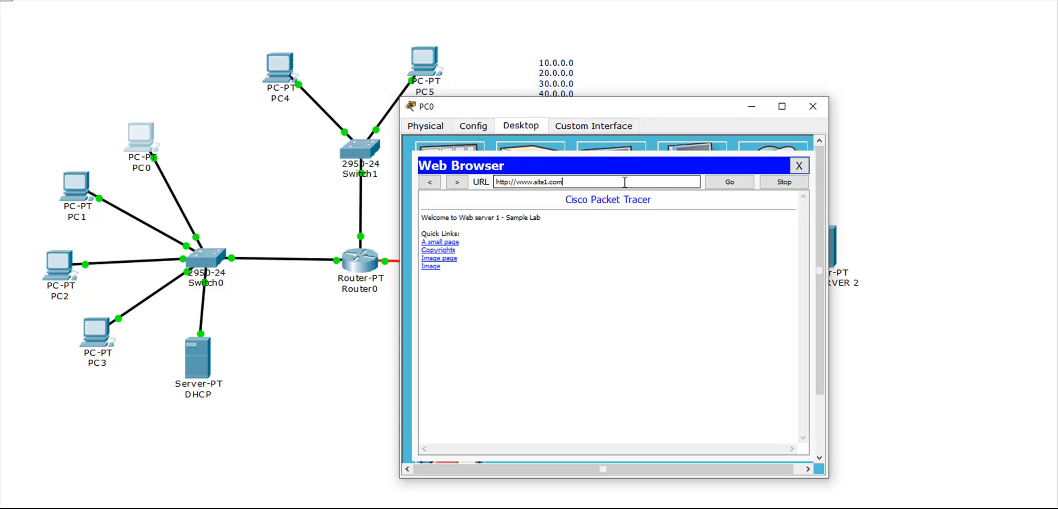
left_click(798, 166)
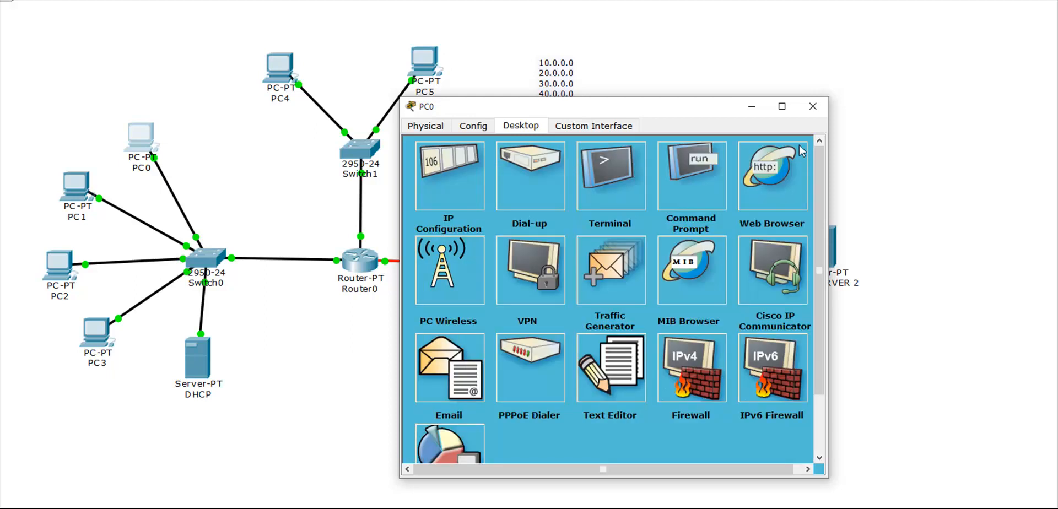
left_click(813, 107)
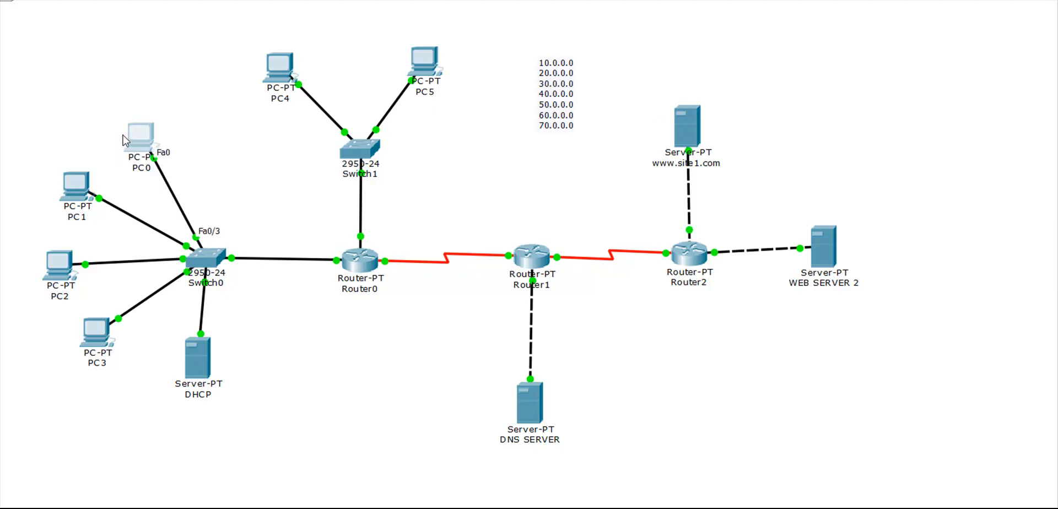
Step: Switch to simulation mode and limit the event list filters to DNS and HTTP
key("shift+s")
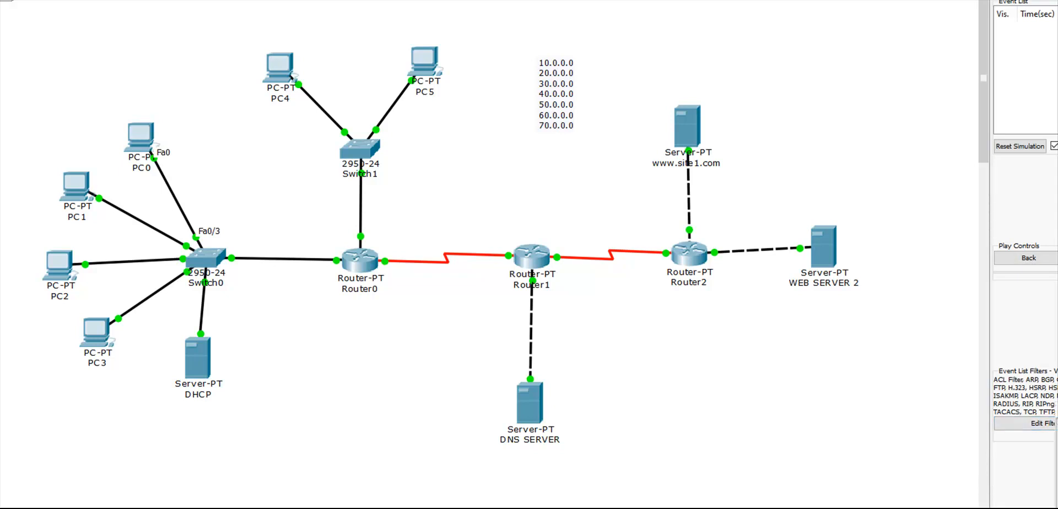
left_click(1057, 424)
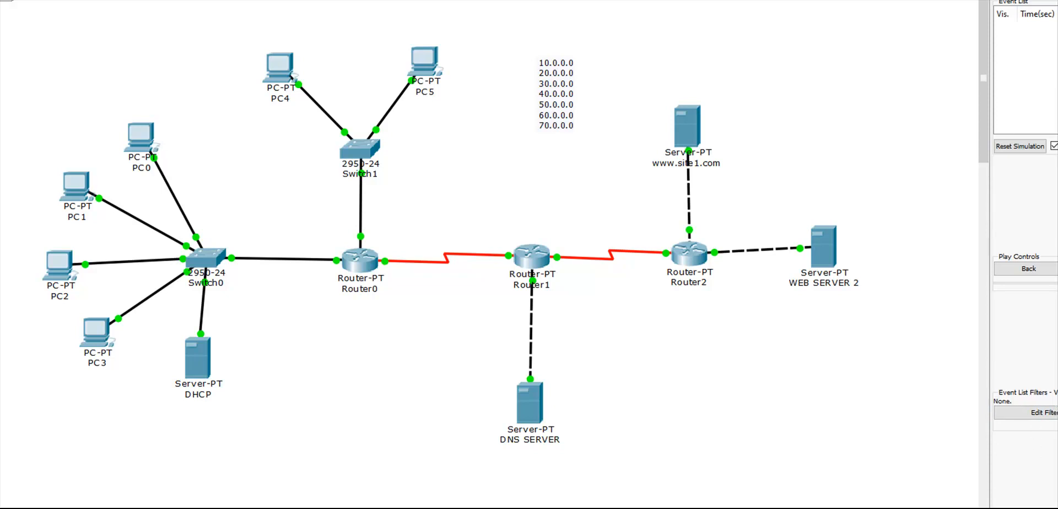
left_click(1056, 413)
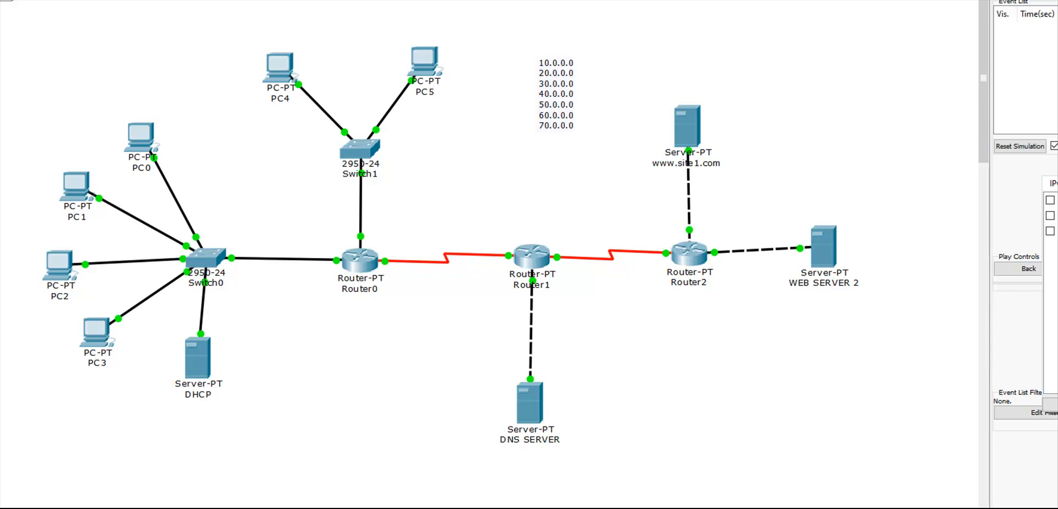
left_click(1050, 216)
left_click(1057, 184)
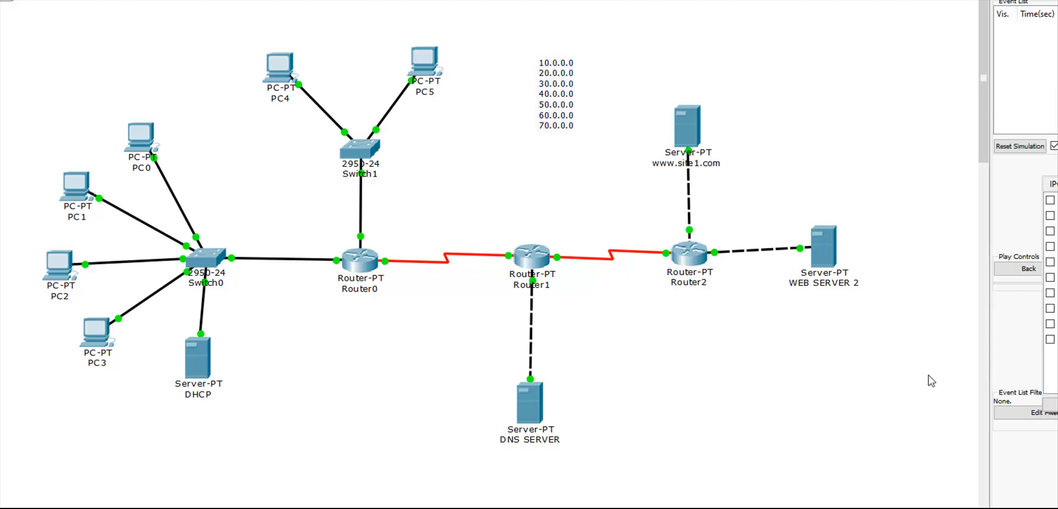
left_click(1024, 367)
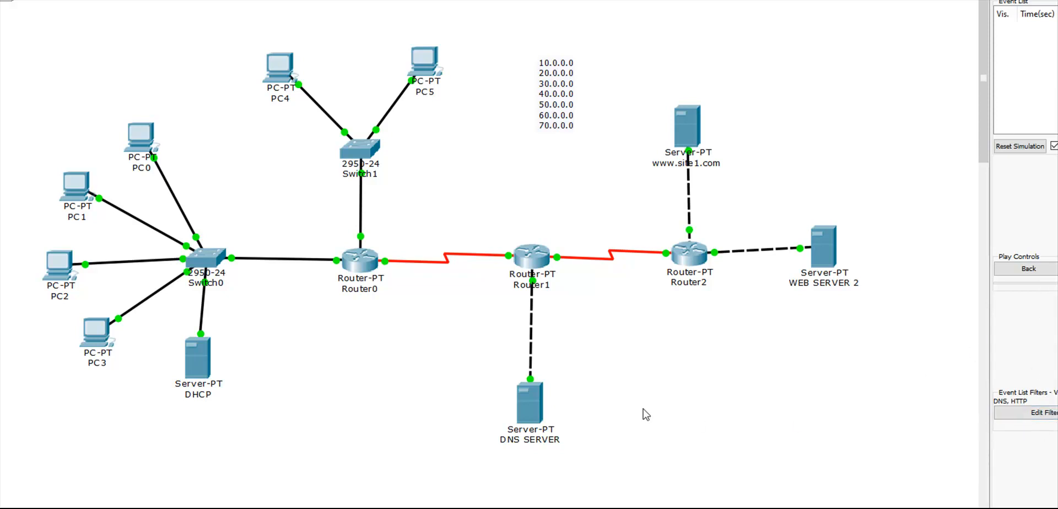
left_click(135, 145)
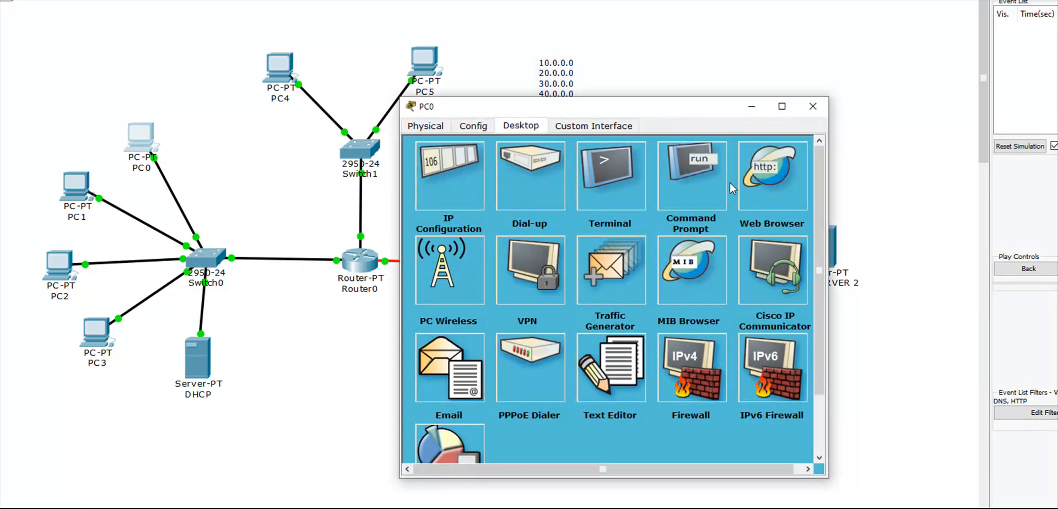
left_click(752, 187)
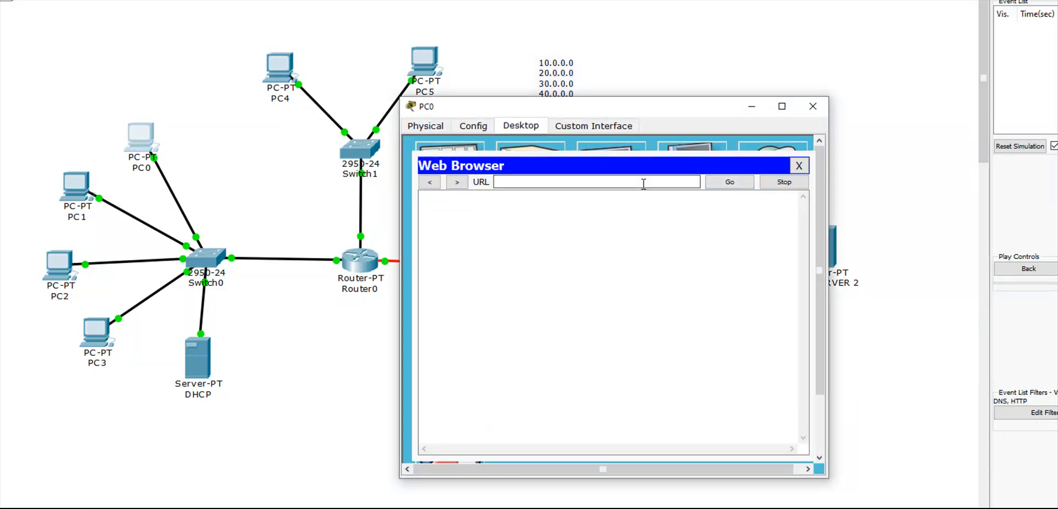
type("www")
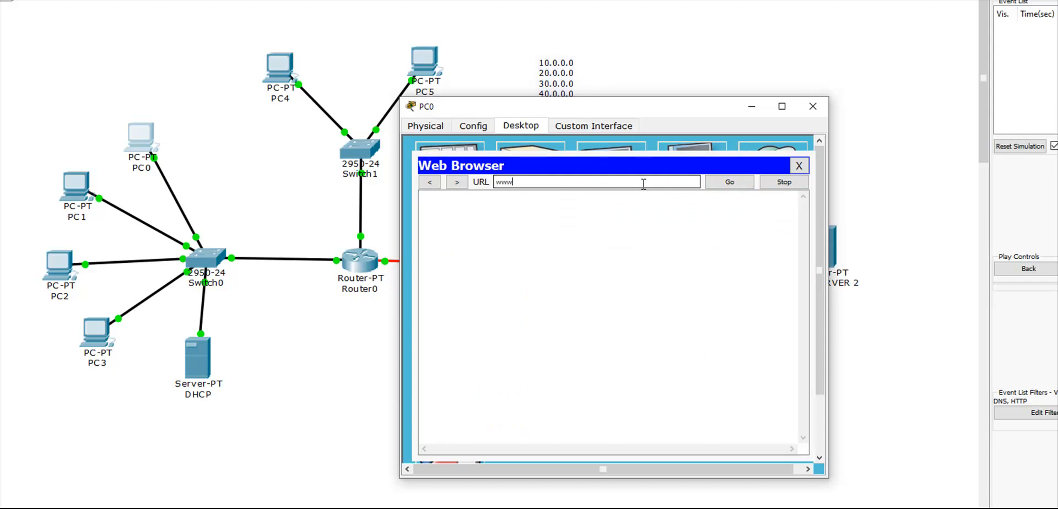
type(".site1.com")
left_click_drag(612, 112, 252, 314)
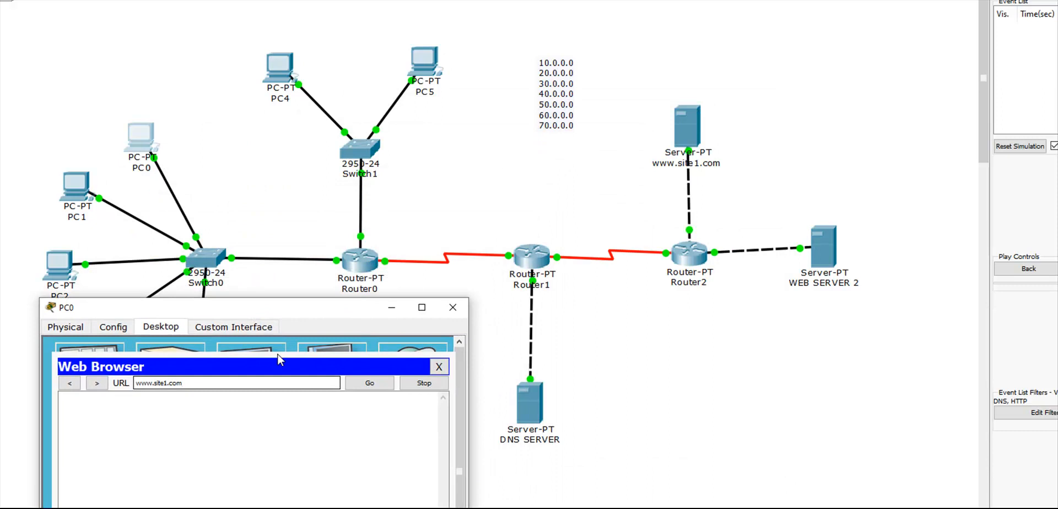
key("Return")
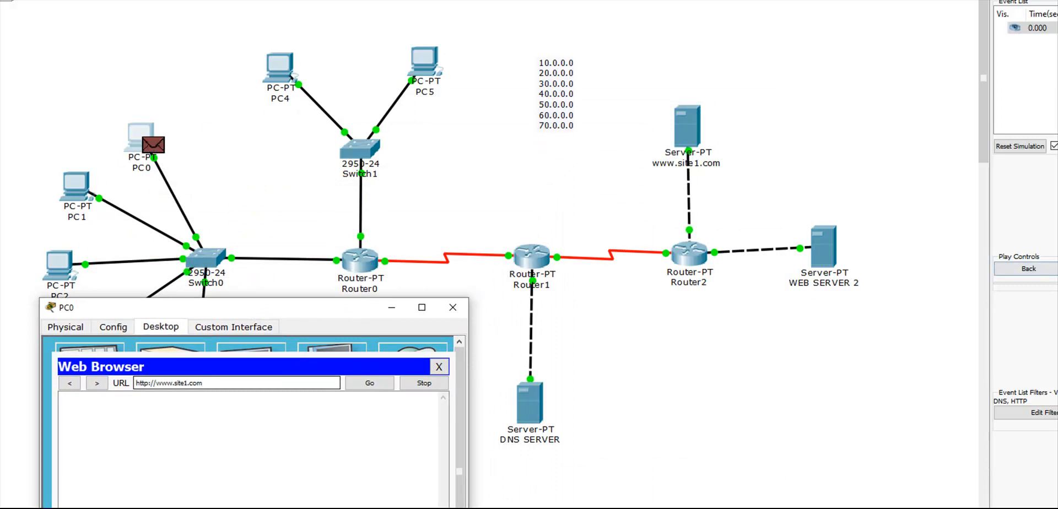
Step: Run the packet simulation until PC0's browser loads the page, then close PC0 and return to real-time mode
left_click(1057, 269)
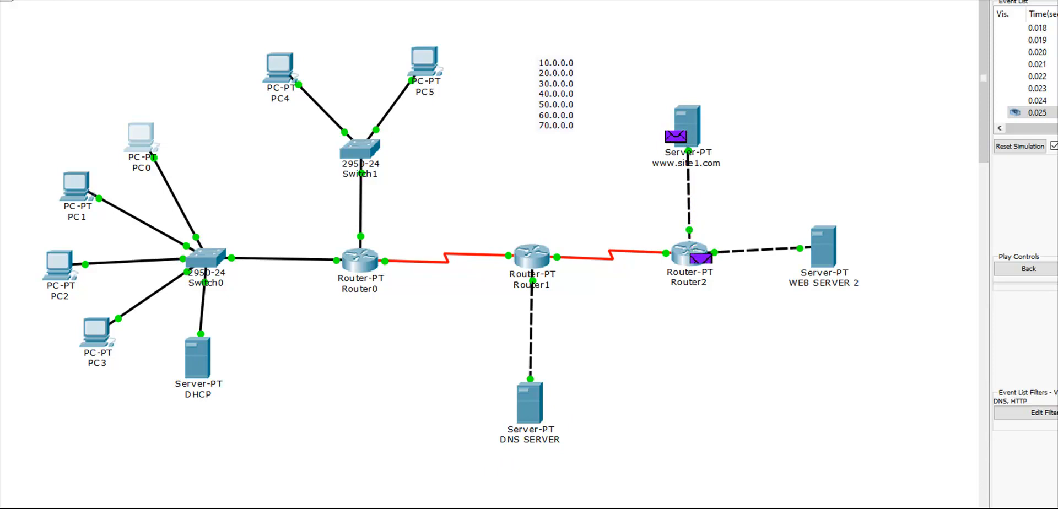
left_click(265, 507)
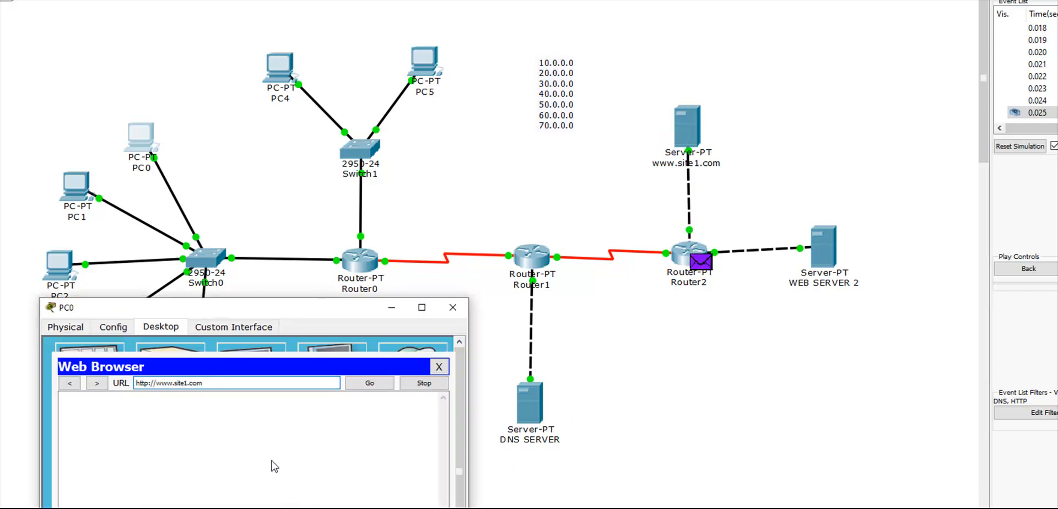
left_click_drag(270, 307, 282, 85)
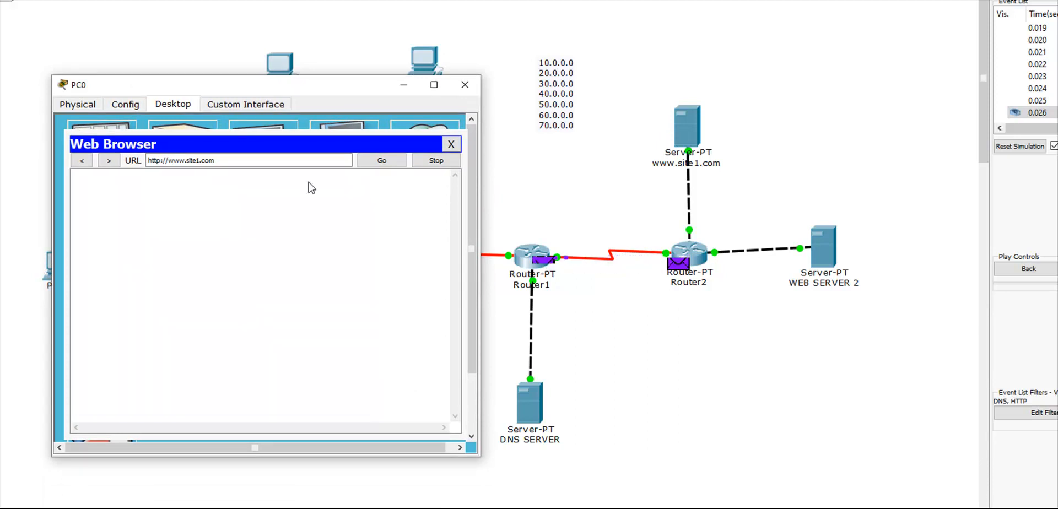
left_click_drag(226, 85, 684, 75)
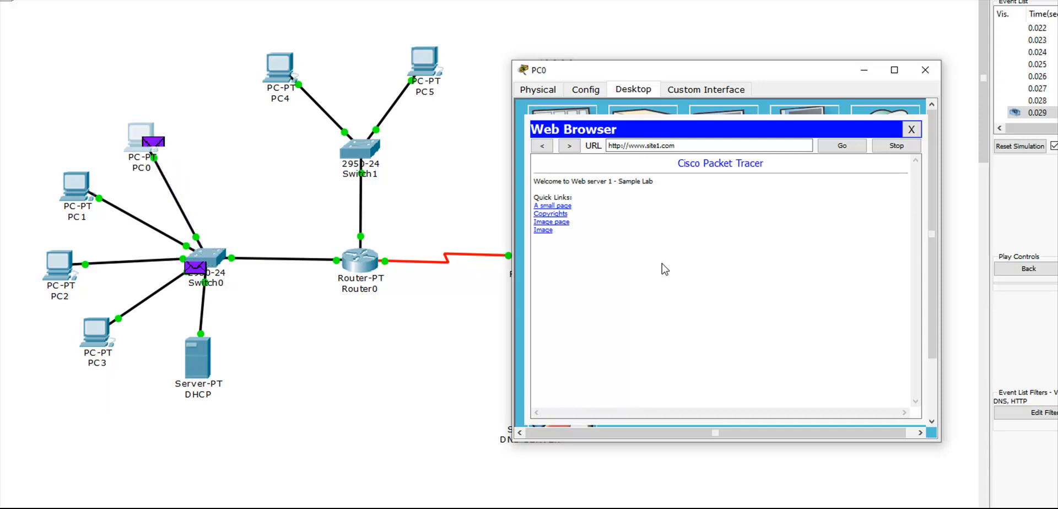
left_click(925, 71)
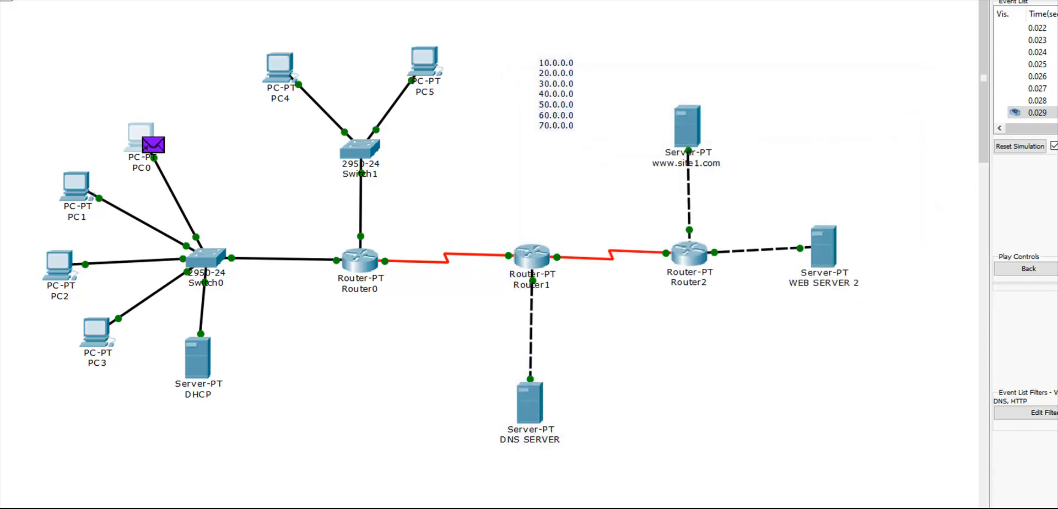
left_click(1042, 506)
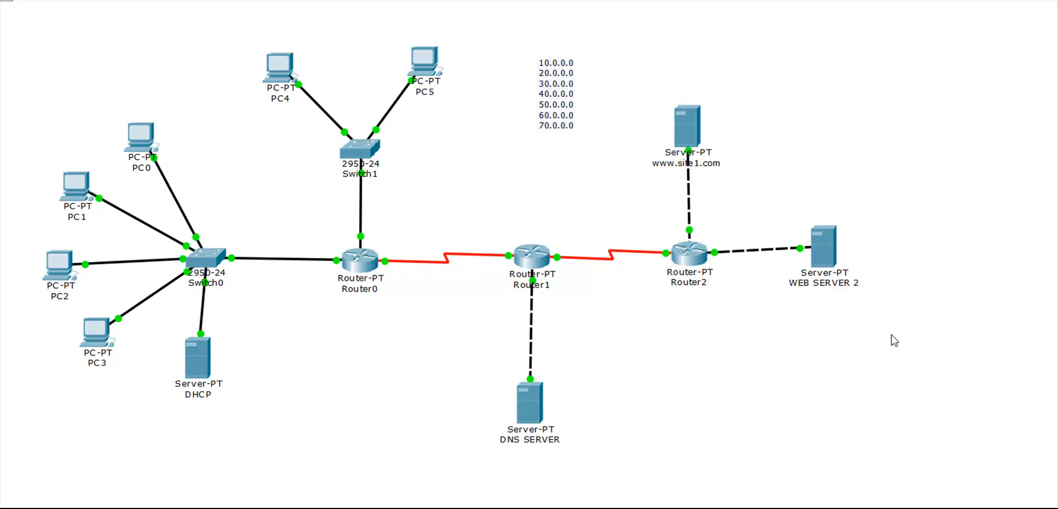
Step: Turn off HTTPS in WEB SERVER 2's HTTP service, leaving HTTP on, and close the server's window
left_click(822, 246)
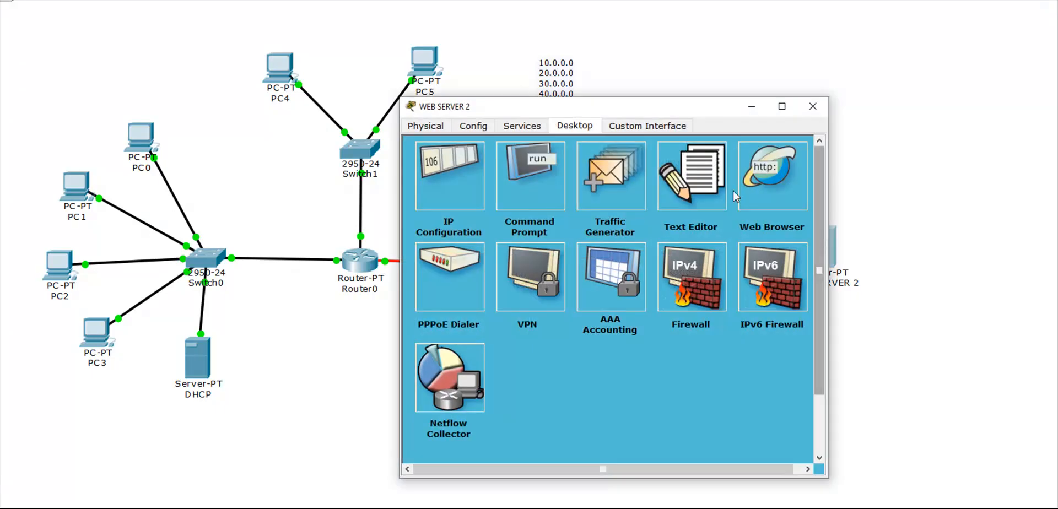
left_click(524, 127)
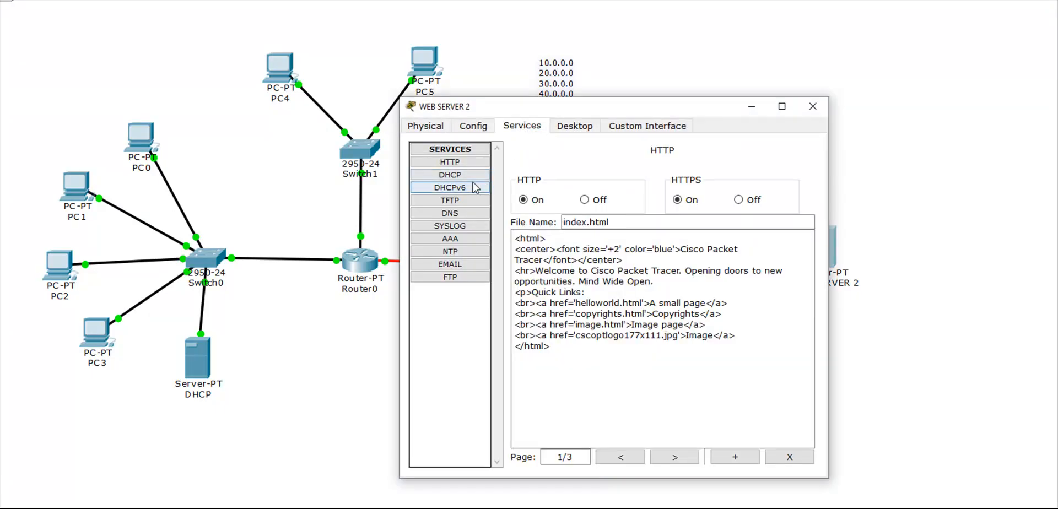
left_click(458, 164)
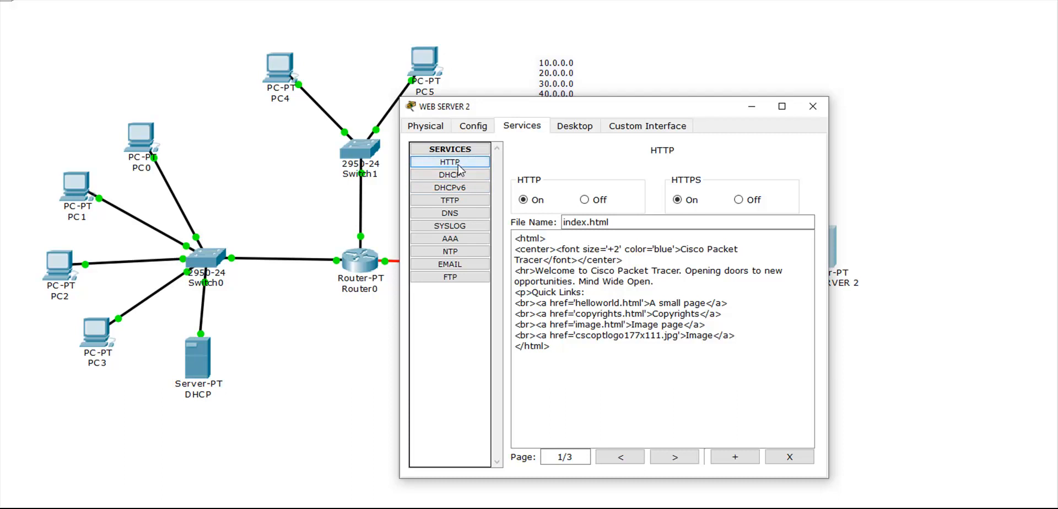
left_click(739, 200)
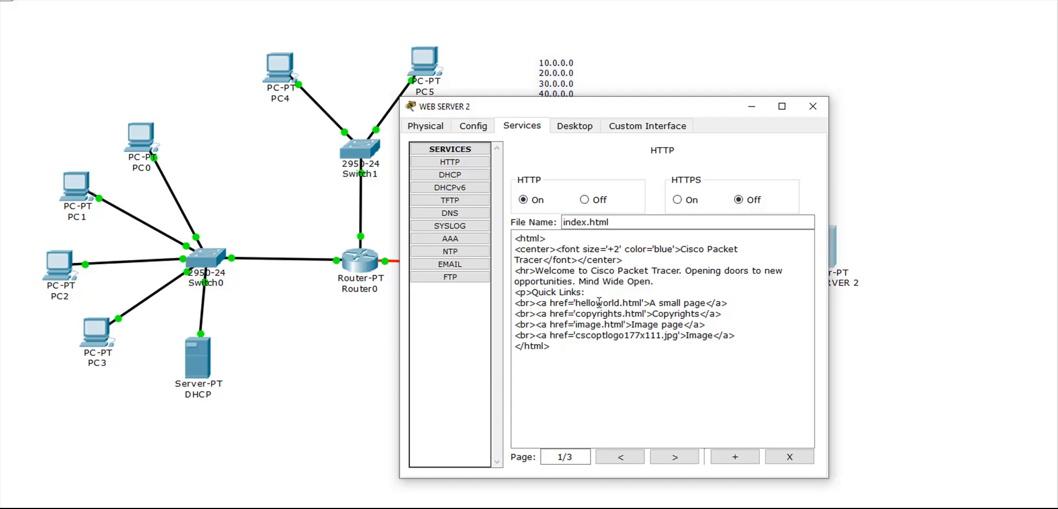
left_click(813, 106)
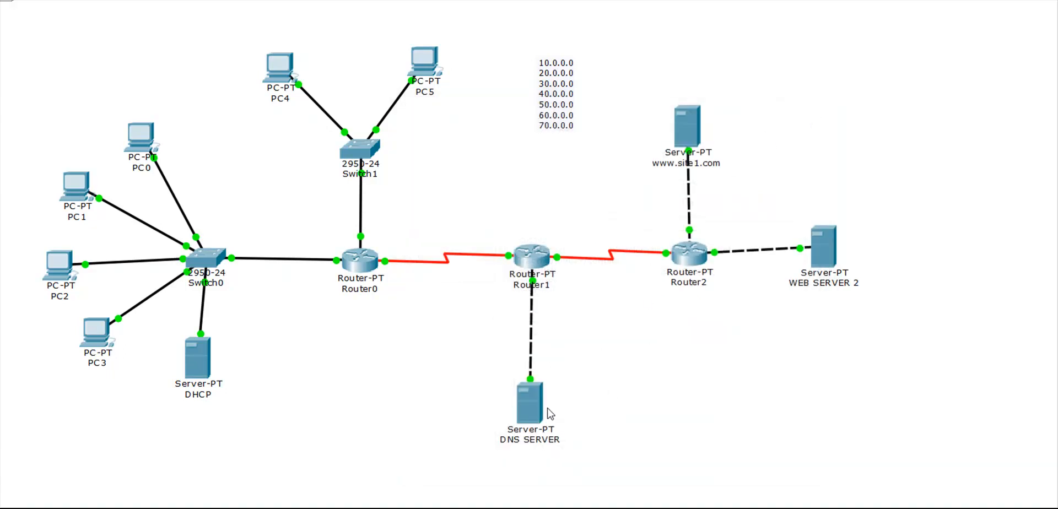
left_click(841, 251)
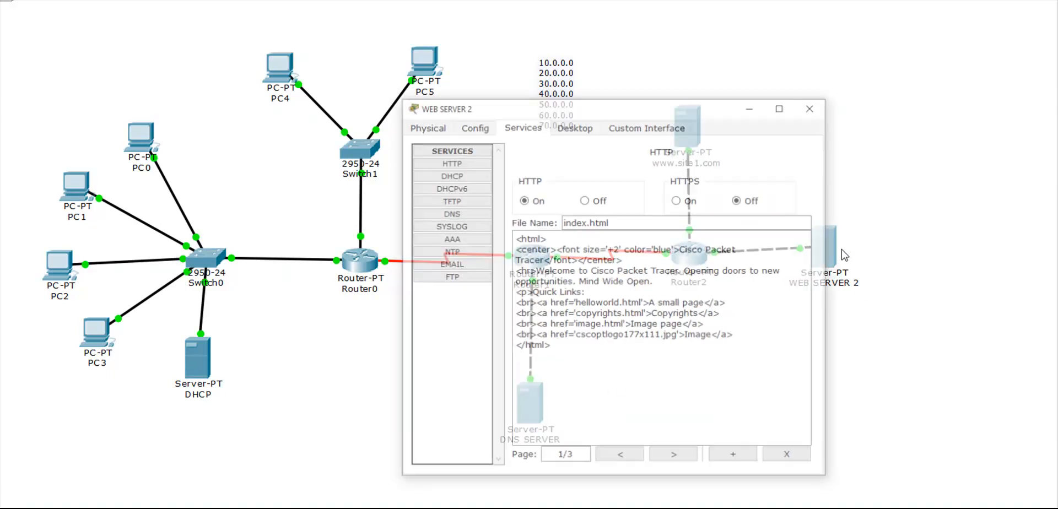
left_click(472, 126)
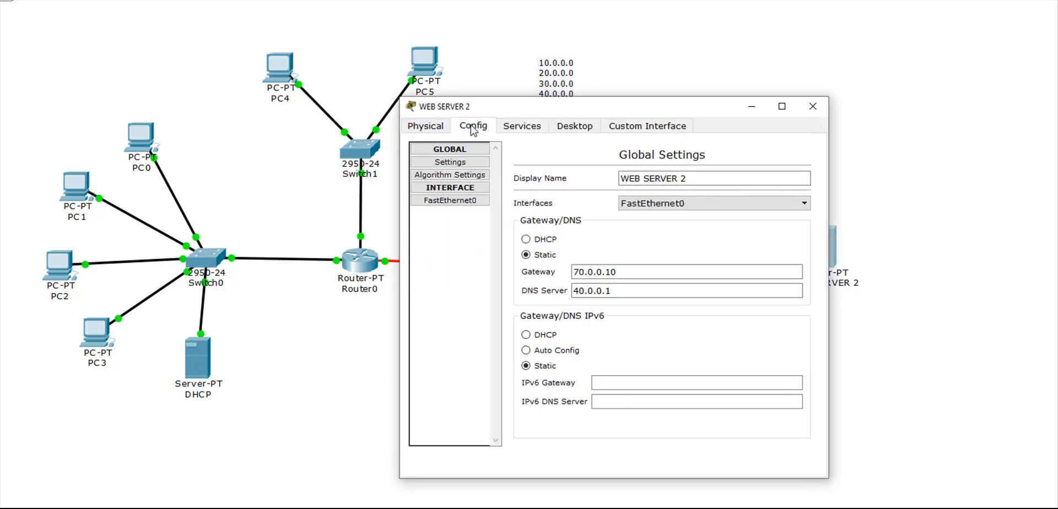
left_click_drag(742, 179, 573, 177)
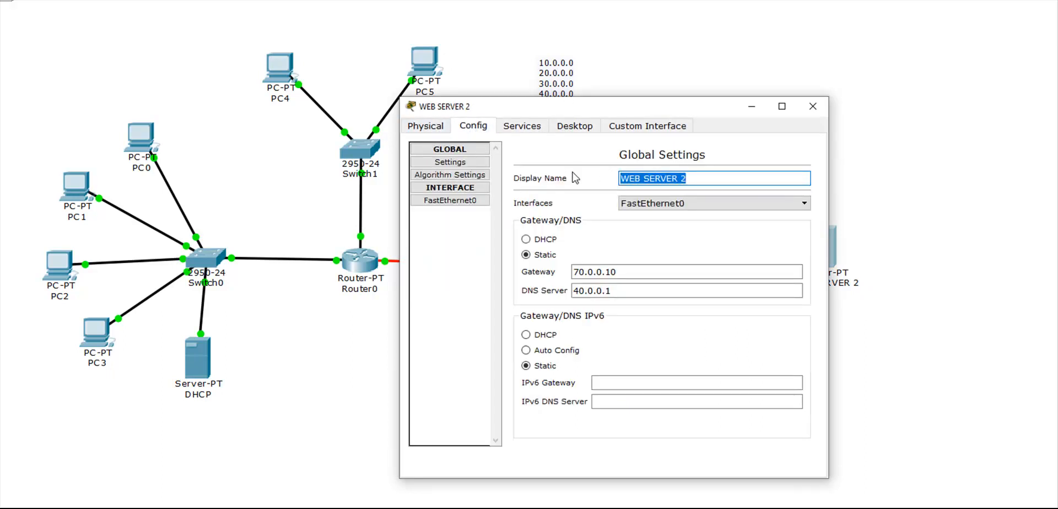
type("www.")
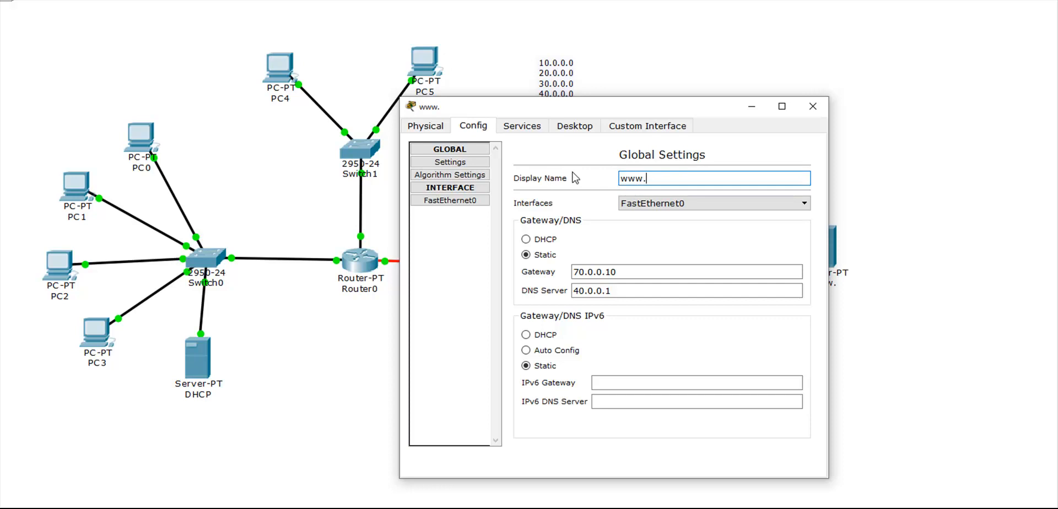
type("site2.com")
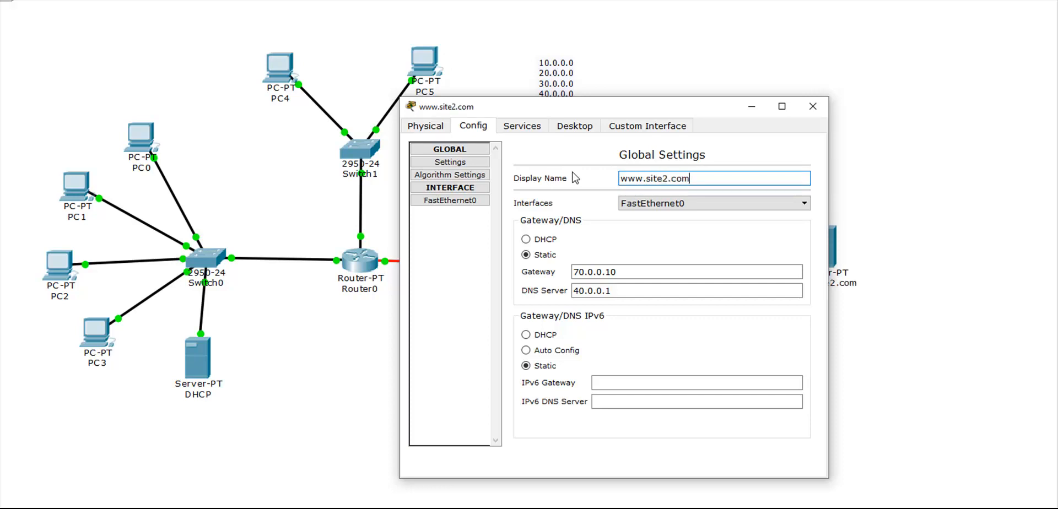
left_click(813, 106)
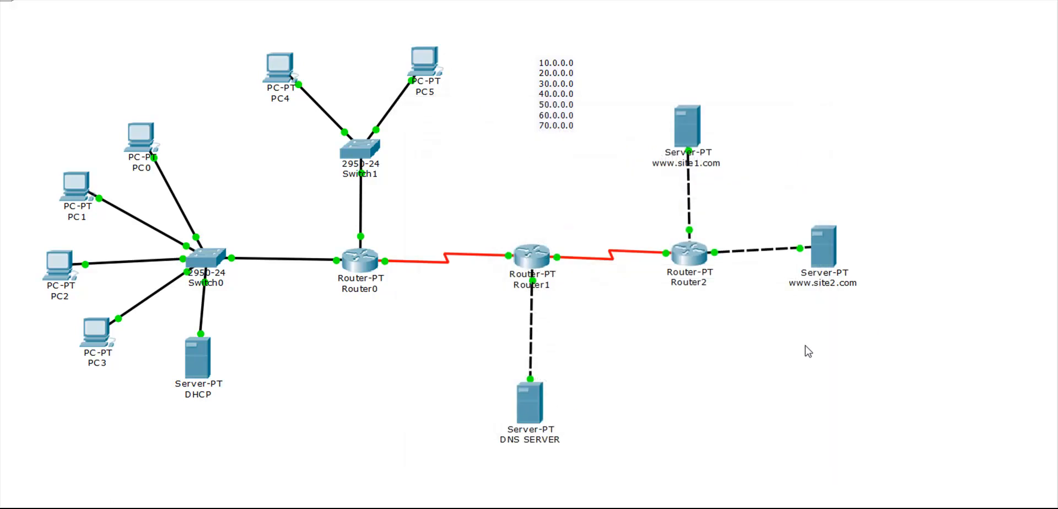
left_click(530, 405)
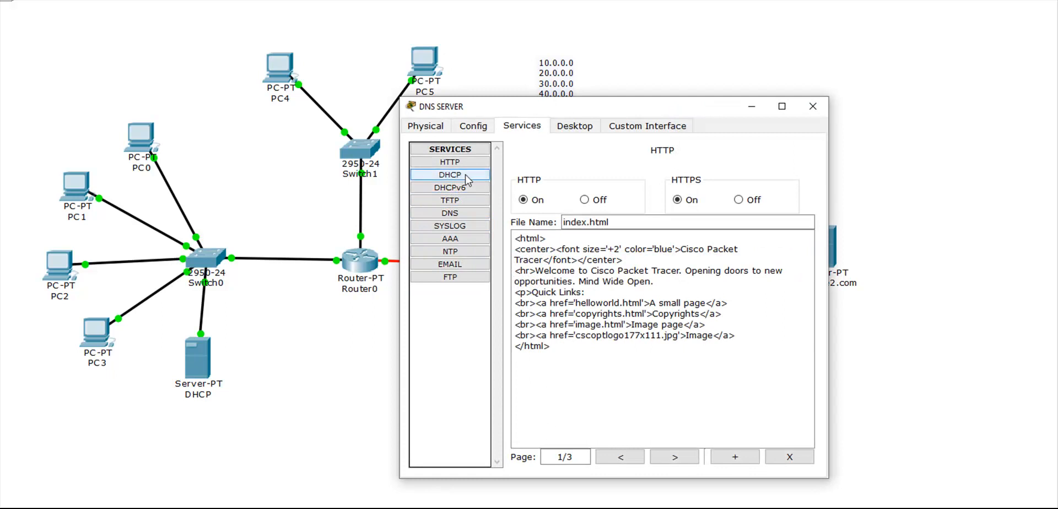
left_click(455, 215)
left_click(642, 219)
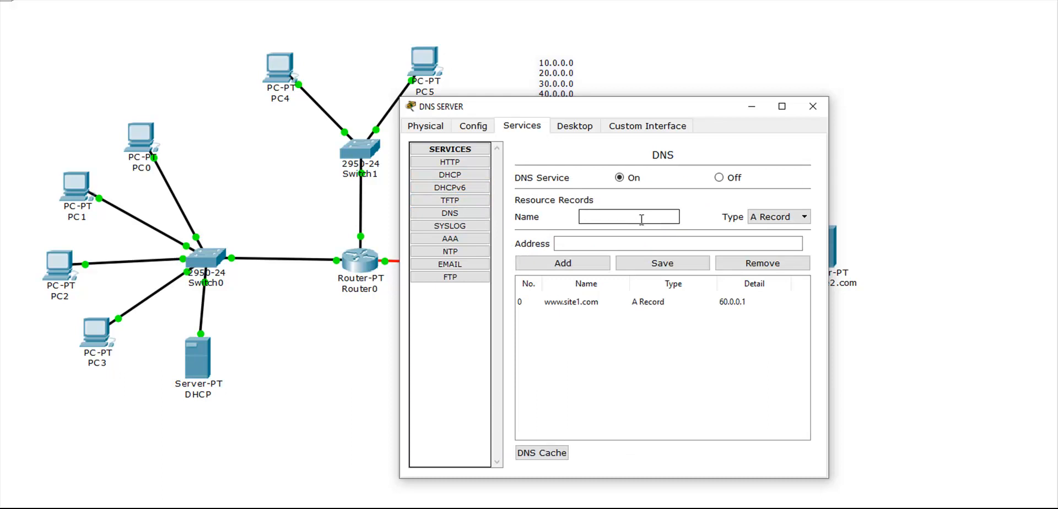
type("www.site2.com")
left_click(645, 245)
type("70.0.0")
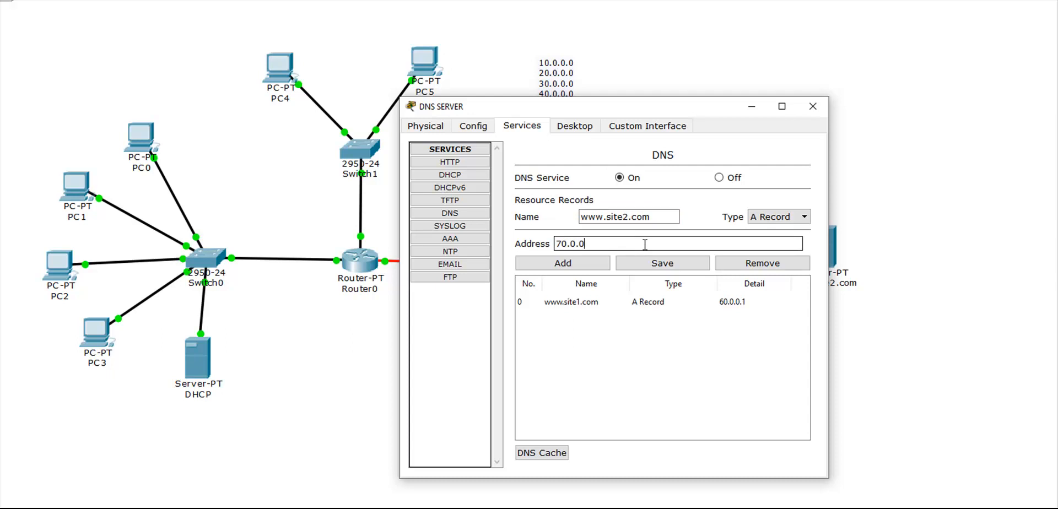
type(".1")
left_click(584, 264)
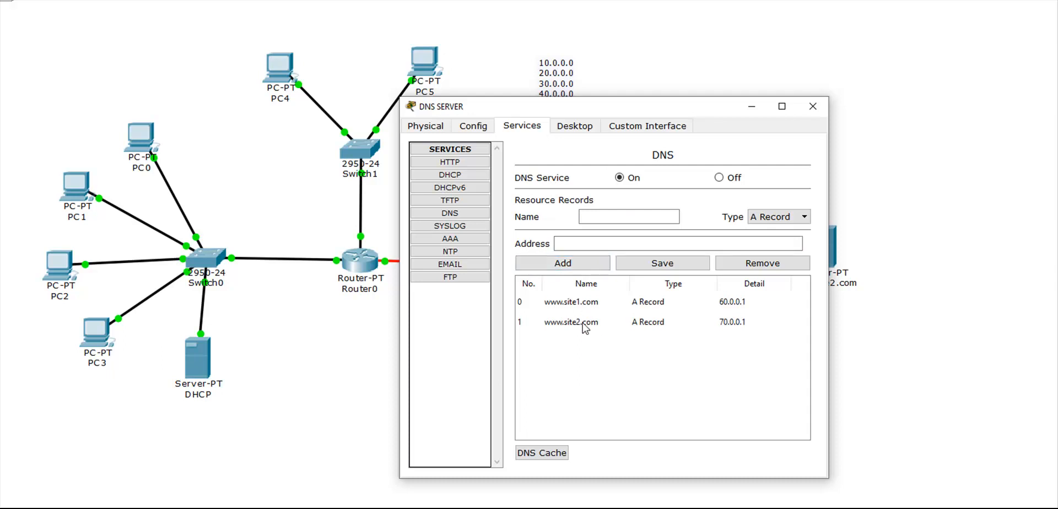
left_click(818, 108)
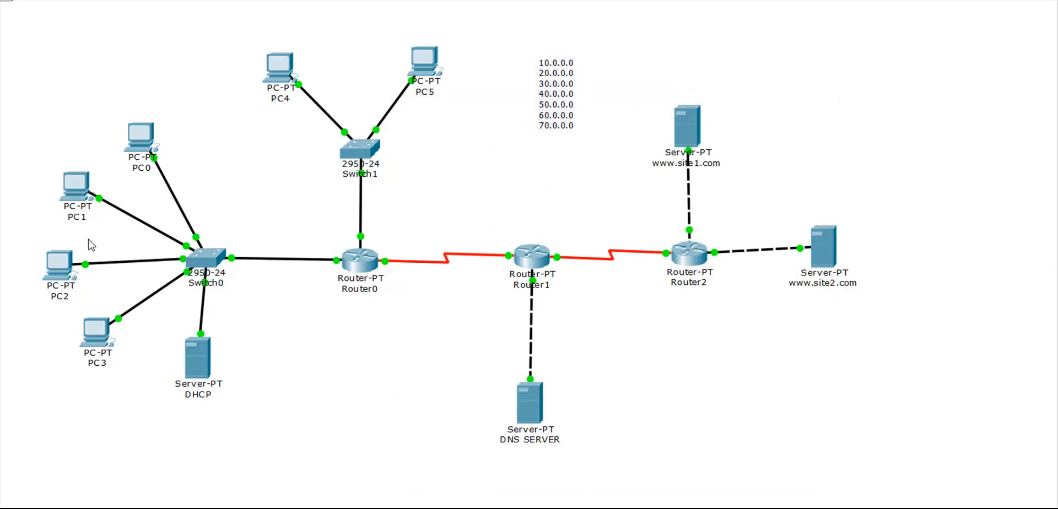
left_click(65, 270)
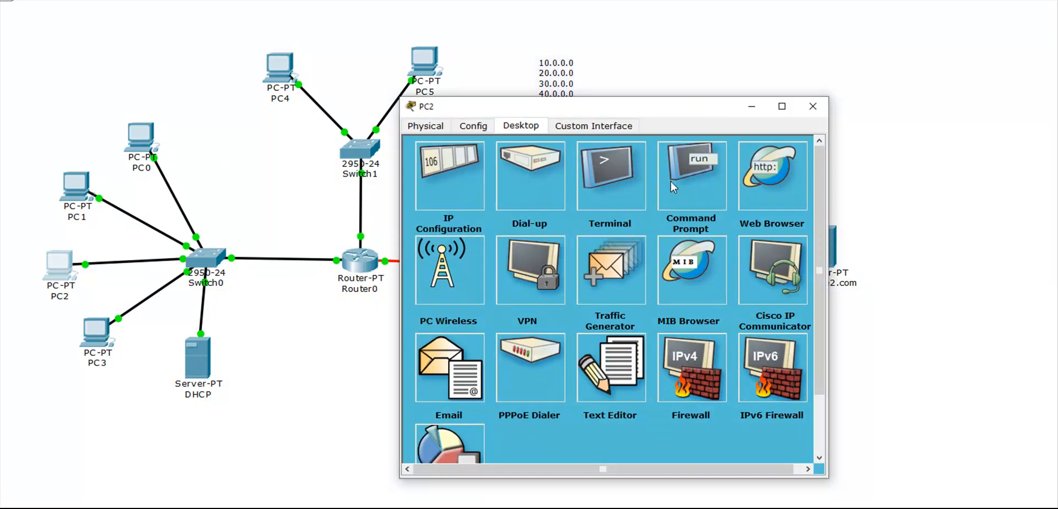
left_click(761, 185)
left_click_drag(648, 117, 442, 118)
left_click(391, 181)
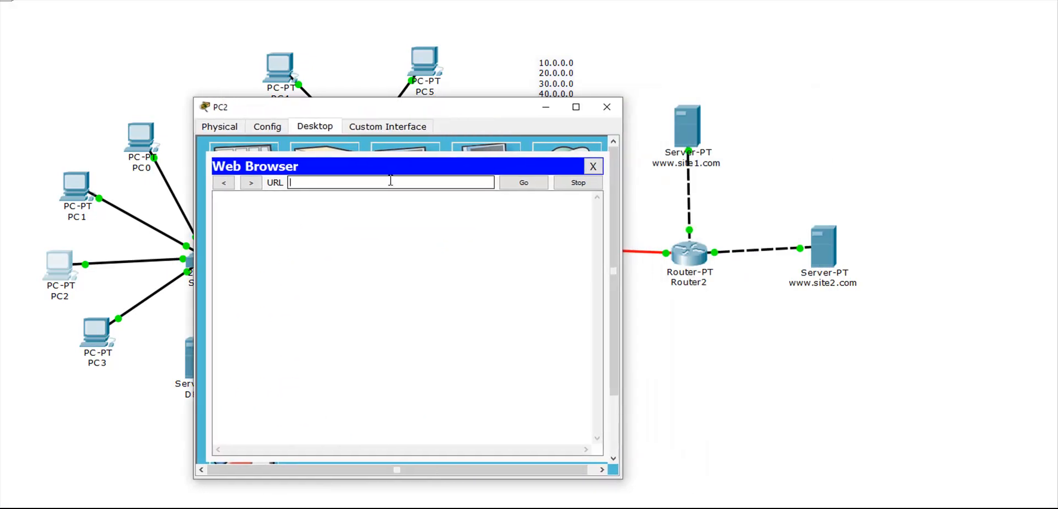
type("www.site2.com")
key("Return")
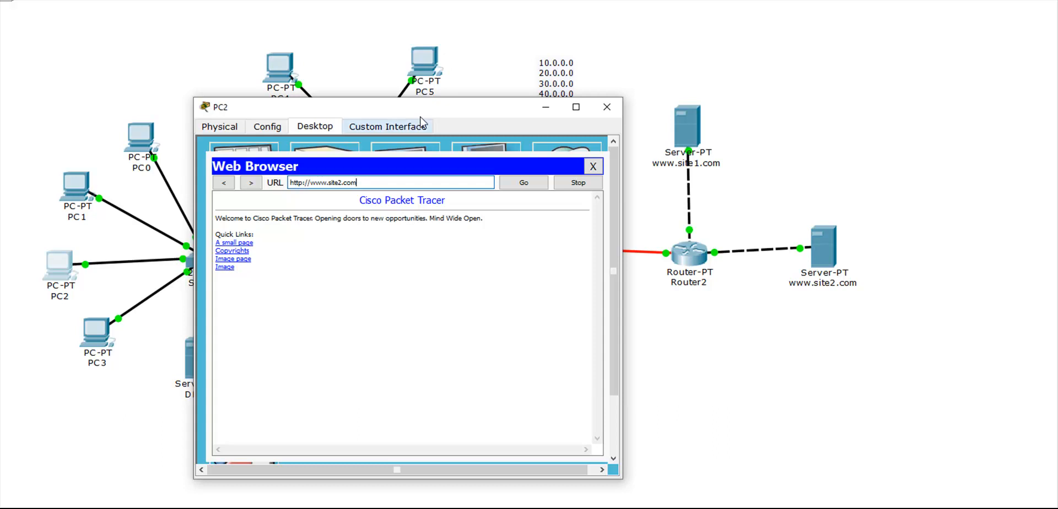
left_click(606, 107)
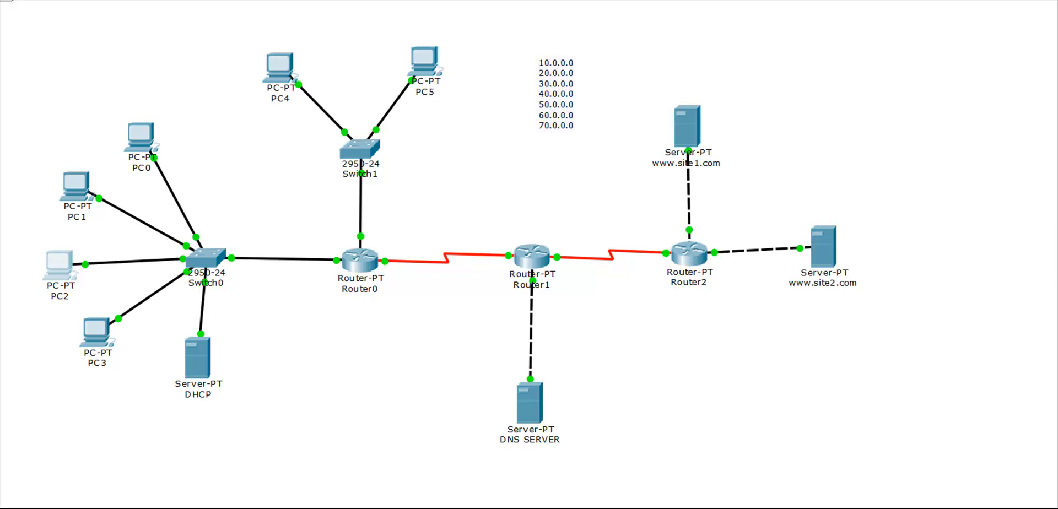
key("ctrl+i")
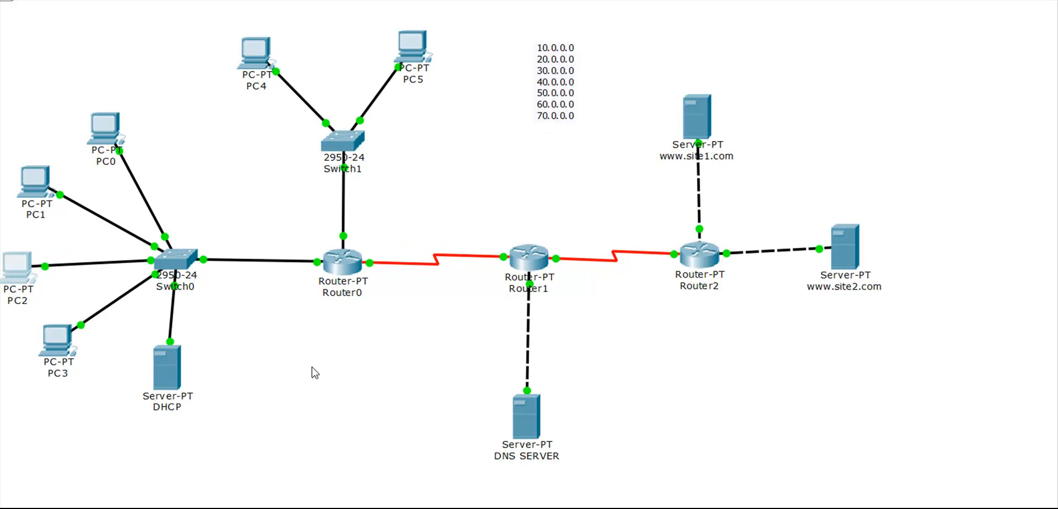
left_click_drag(435, 508, 408, 508)
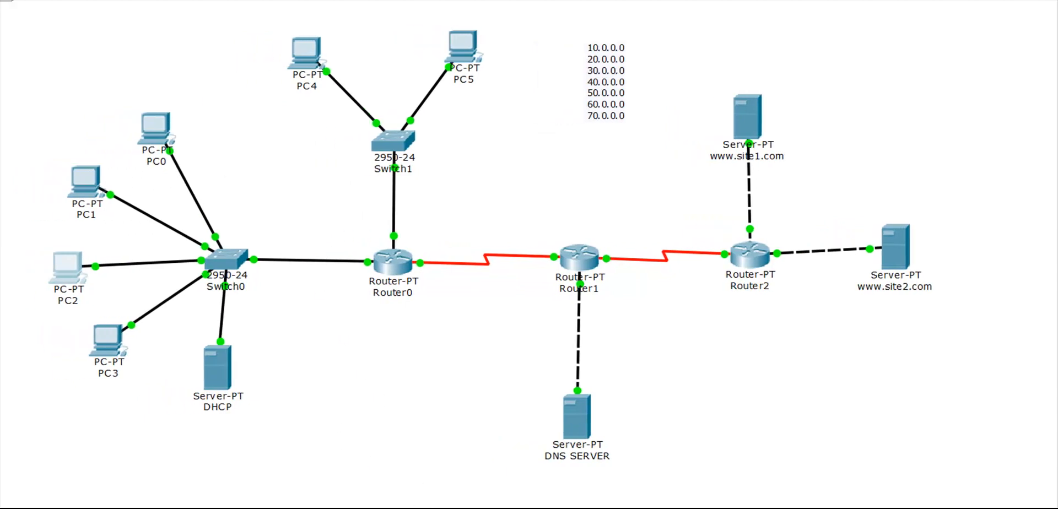